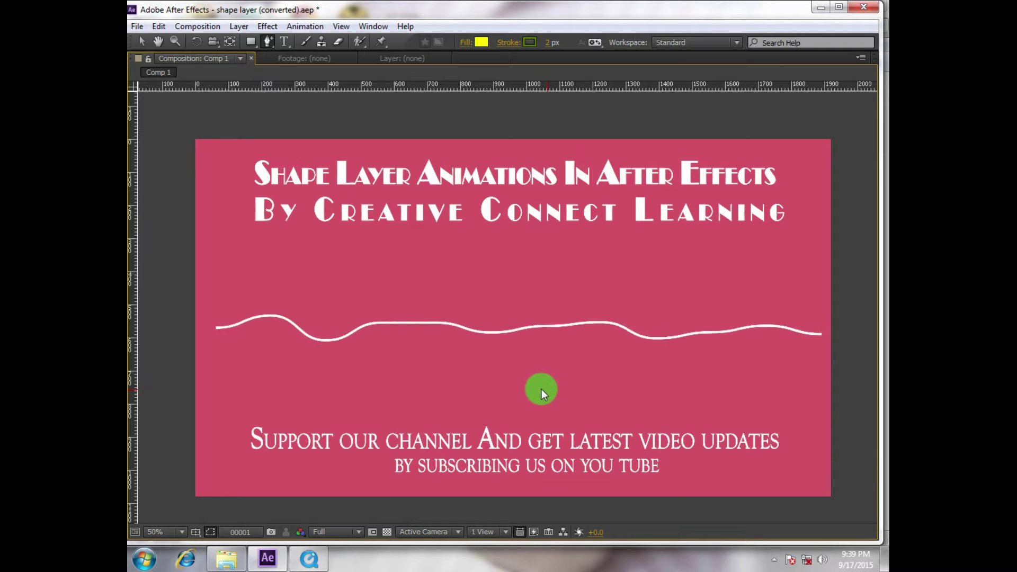
Bring up the rendered Comp_animation movie in QuickTime Player
click(291, 567)
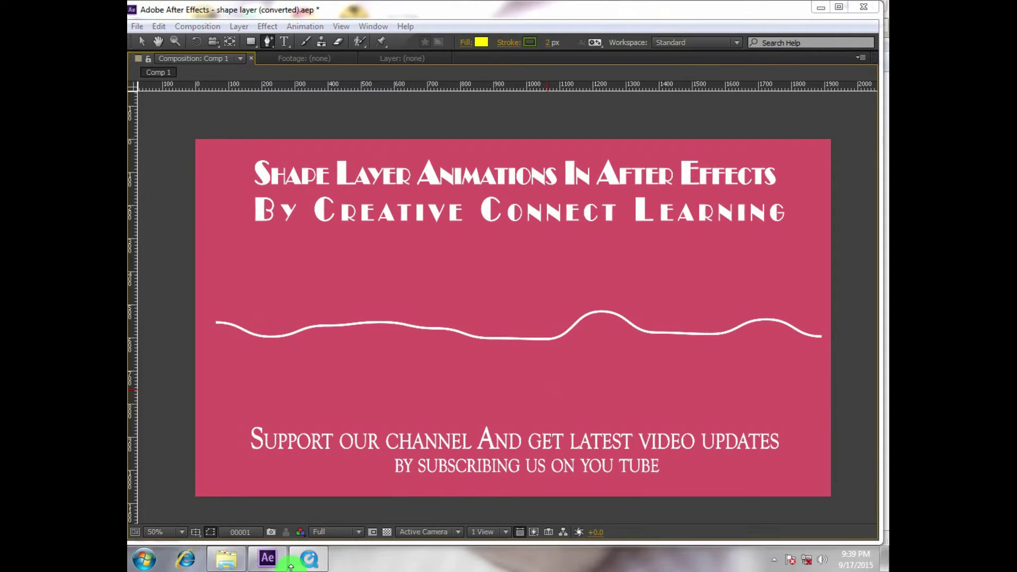
Play the Comp_animation movie and pause it at 00:00:03
click(508, 504)
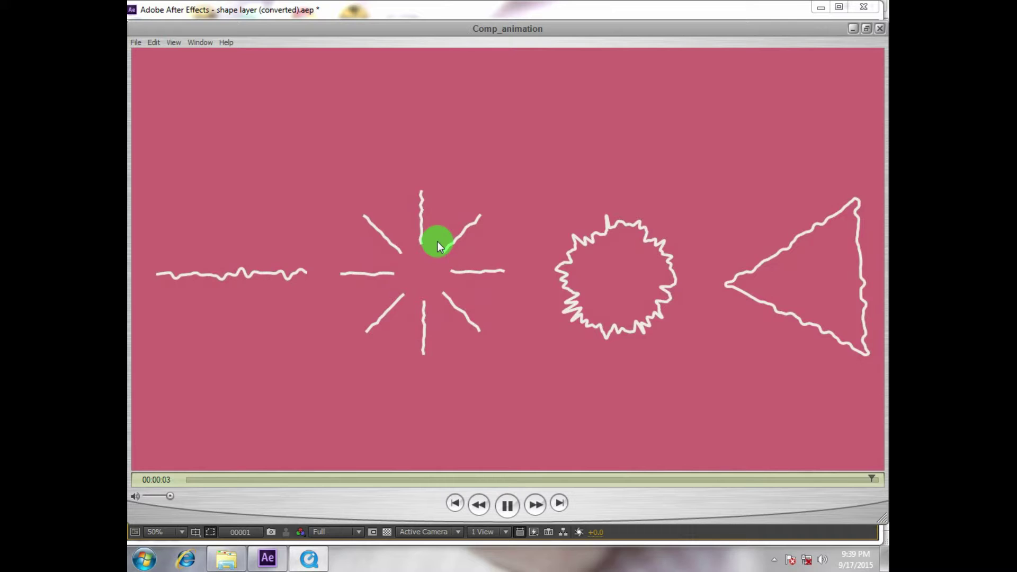
click(509, 505)
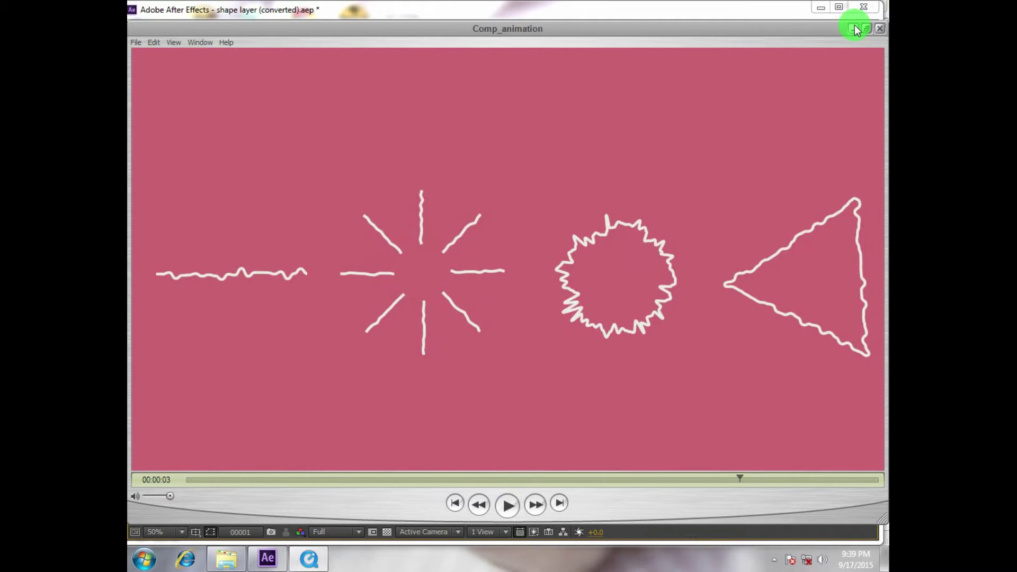
Close QuickTime and create a new HDV 720 25 composition, Comp 2, at 1280×720
click(856, 30)
key(grave)
scroll(472, 225, down, 4)
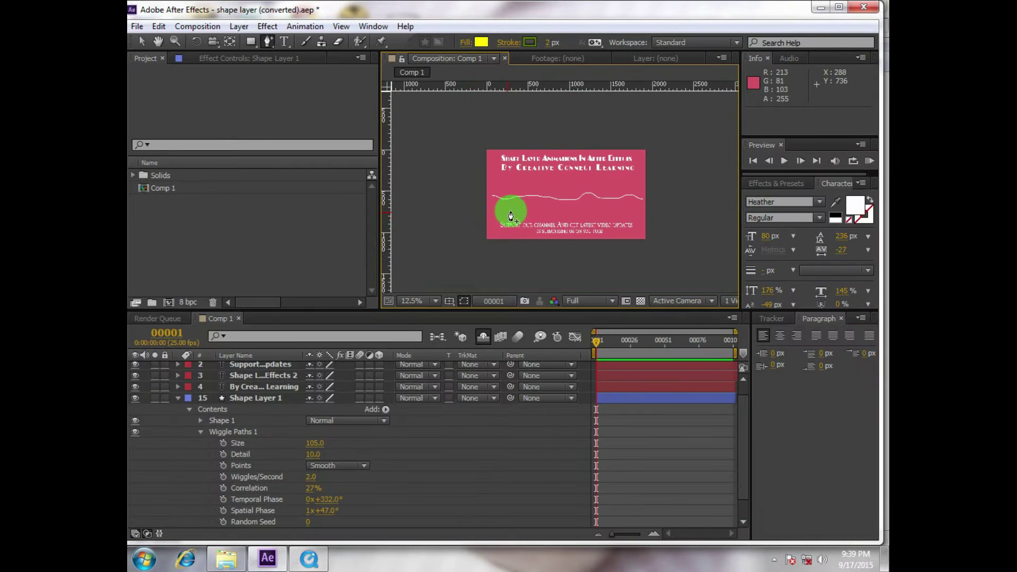
right_click(215, 254)
click(229, 262)
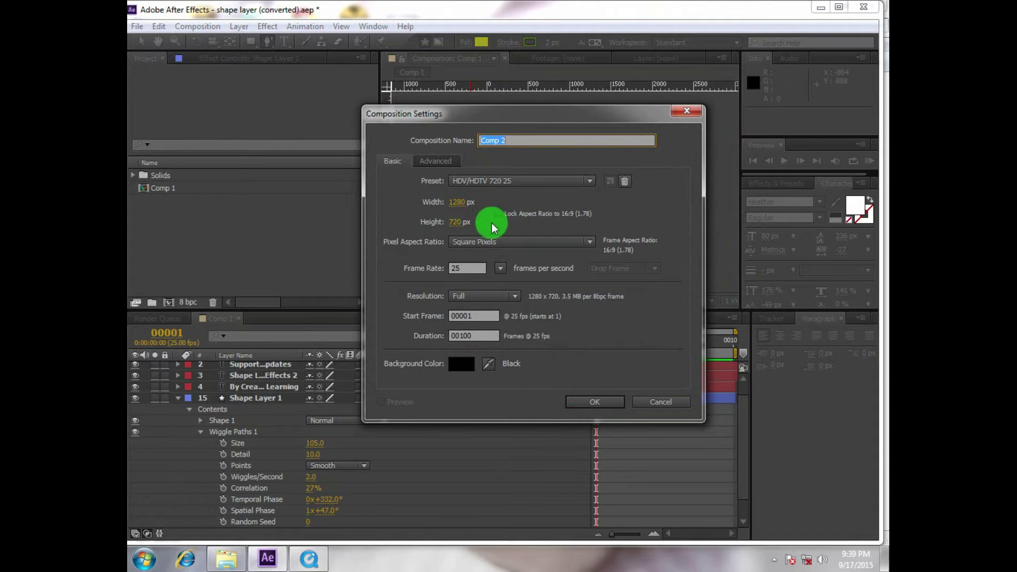
click(599, 403)
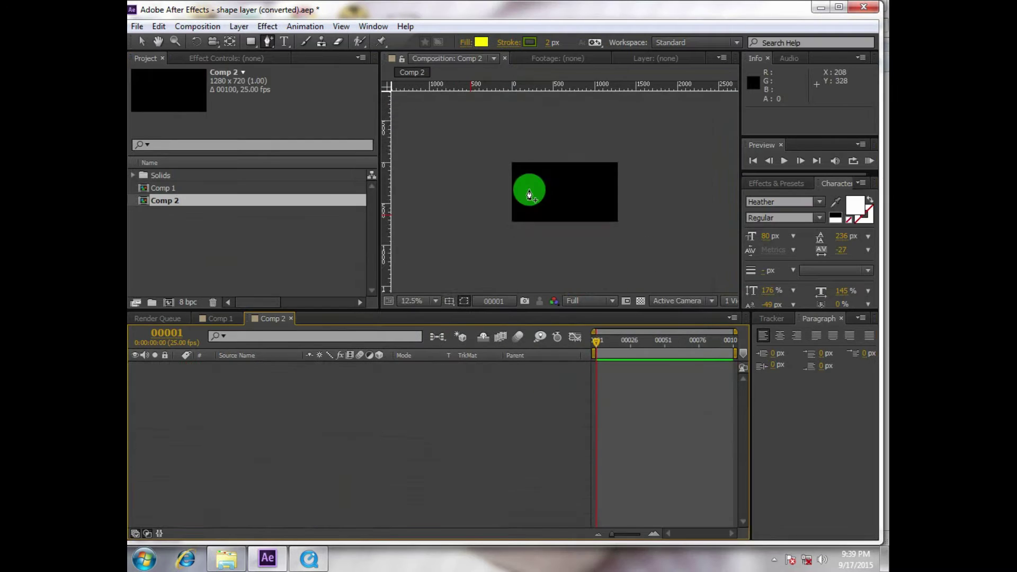
key(grave)
key(grave)
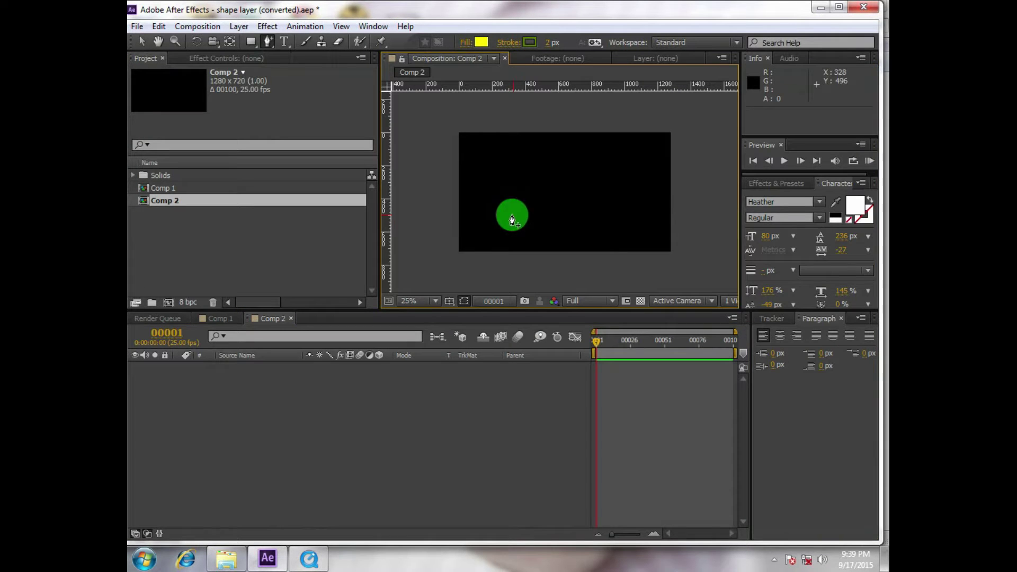
Add a medium gray-green (56AD4A) solid layer filling Comp 2
right_click(304, 408)
mouse_move(329, 265)
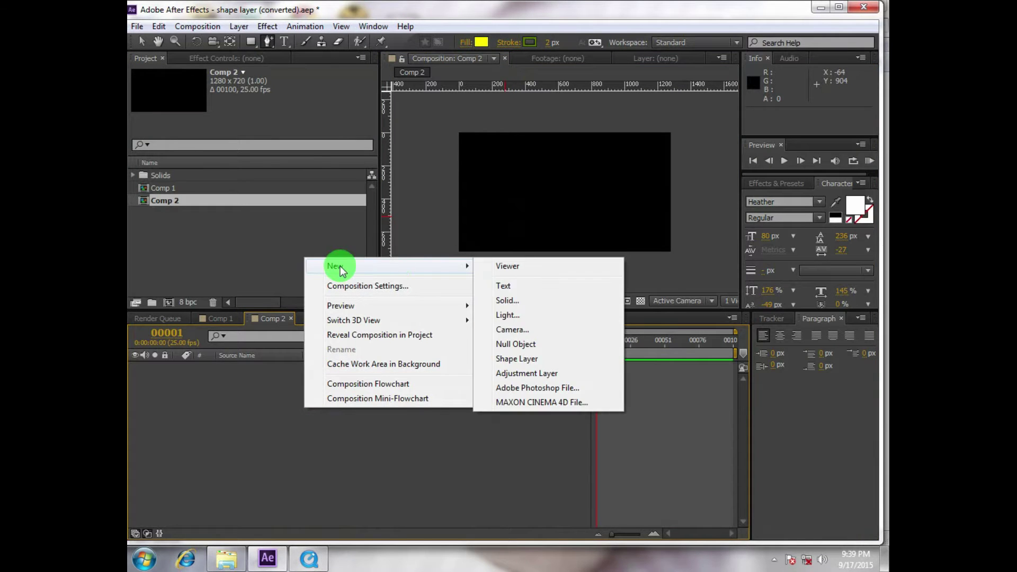
click(513, 304)
click(423, 376)
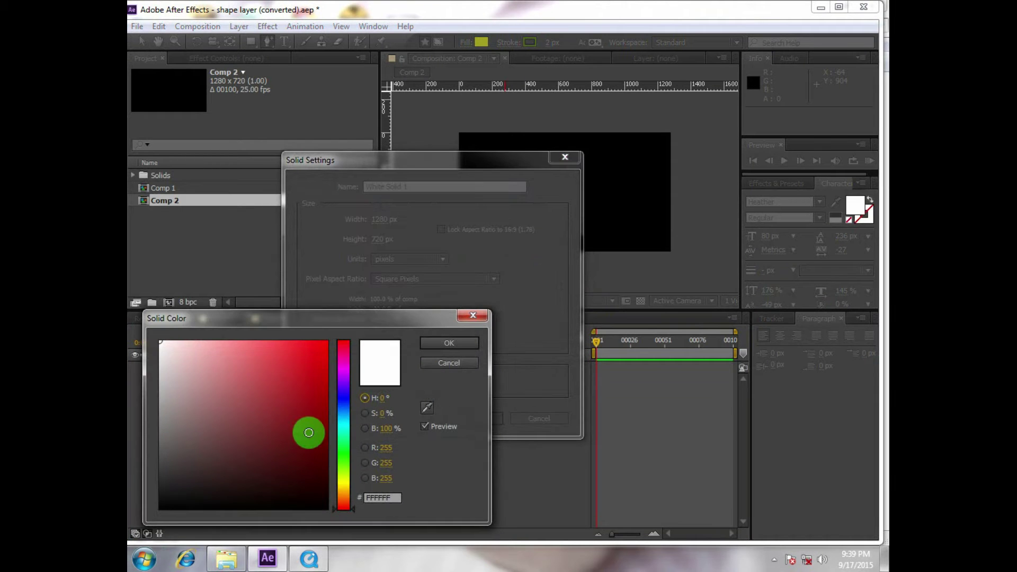
drag(309, 433, 245, 364)
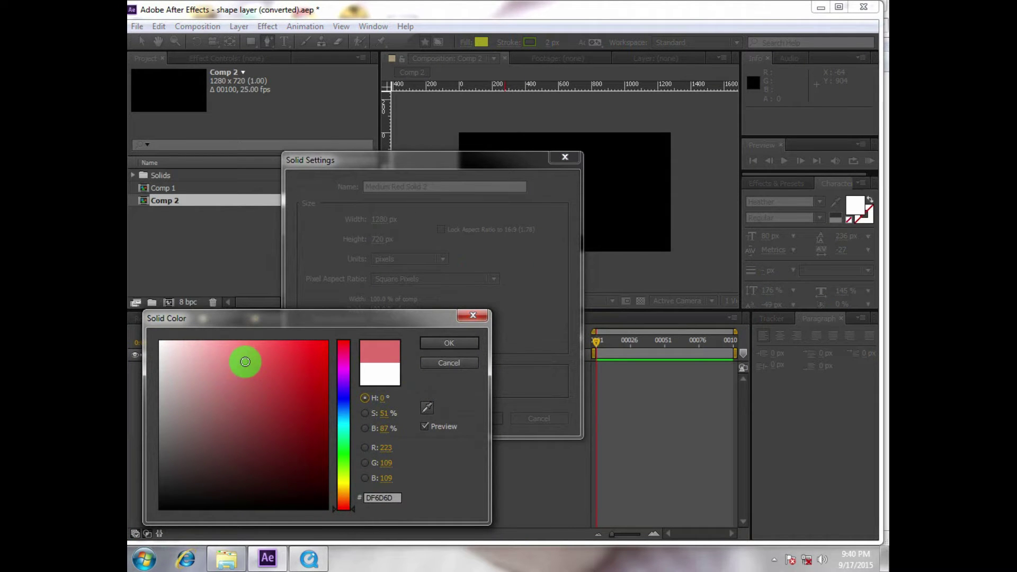
click(341, 460)
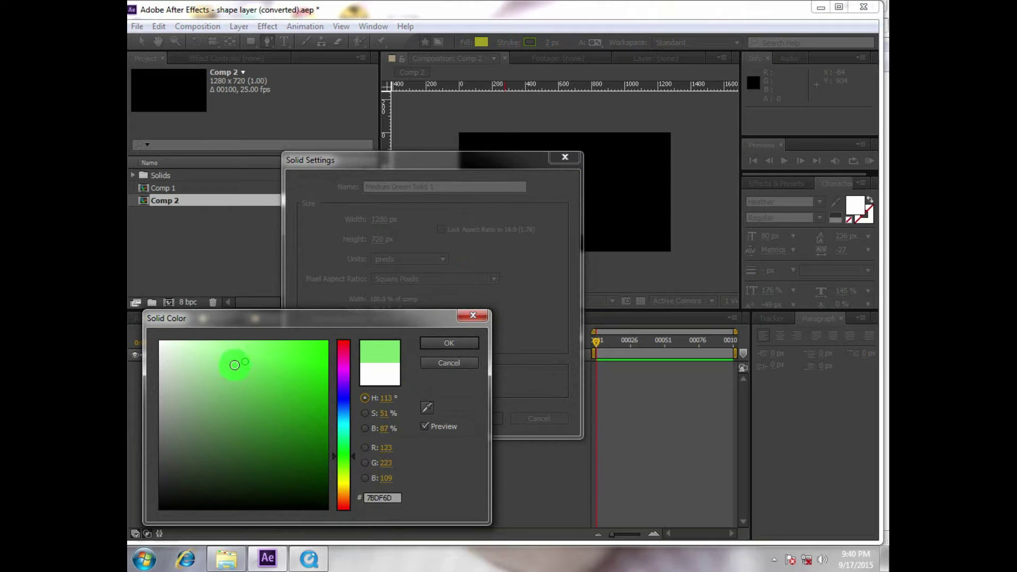
drag(247, 364, 251, 385)
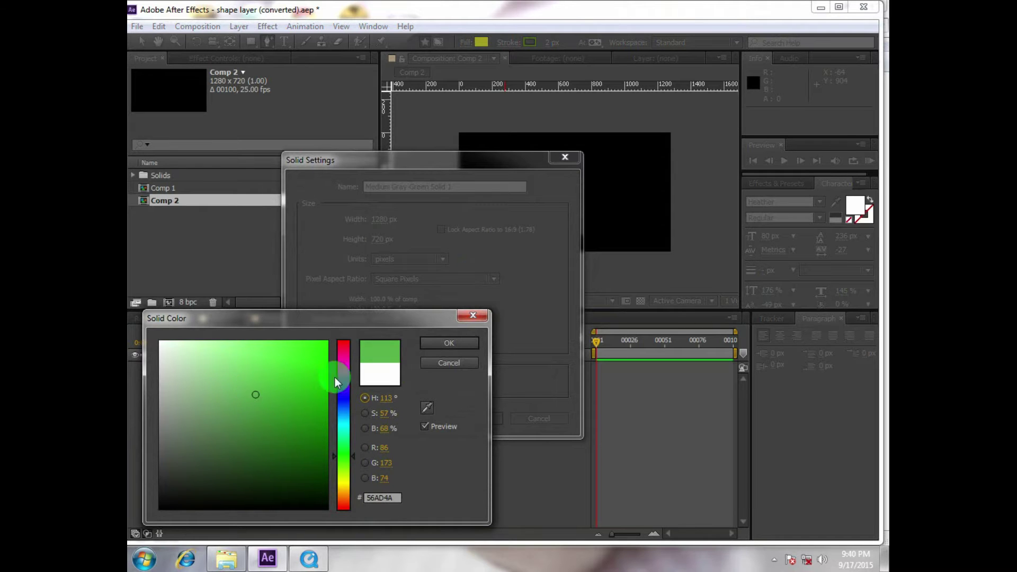
click(439, 344)
click(472, 418)
key(grave)
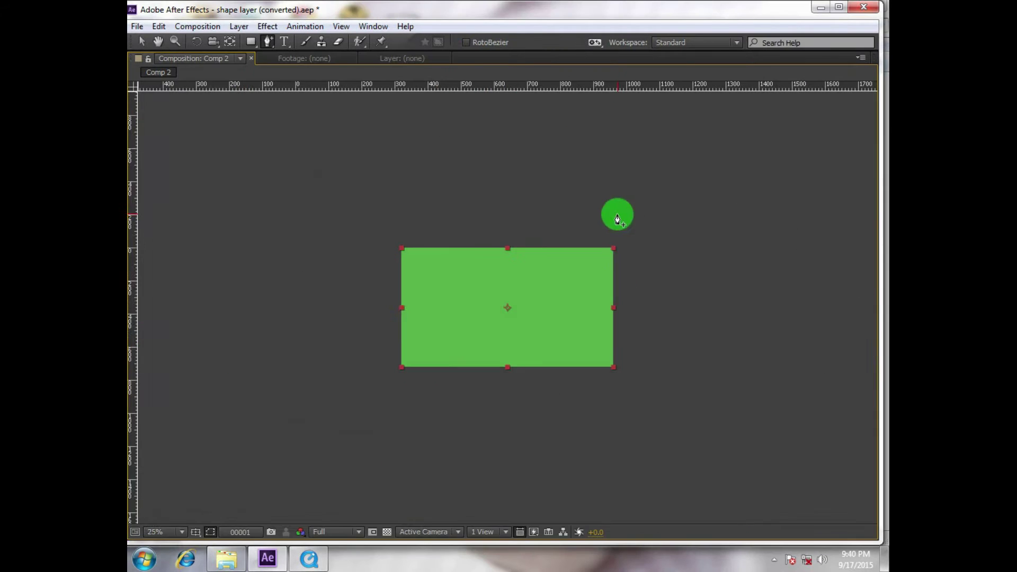
Draw a straight horizontal line across the comp with the Pen tool
key(grave)
key(h)
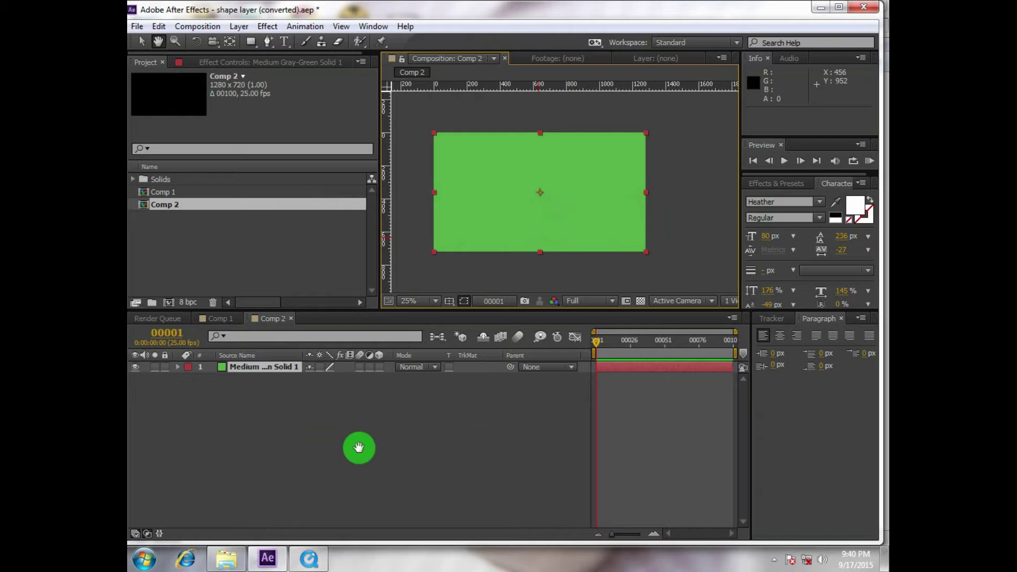
key(g)
click(359, 447)
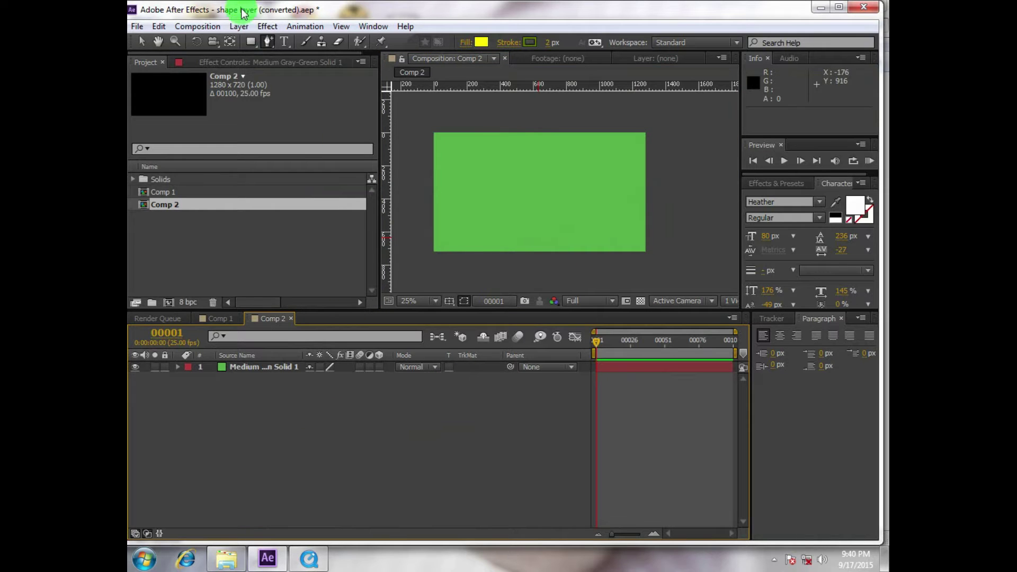
click(269, 45)
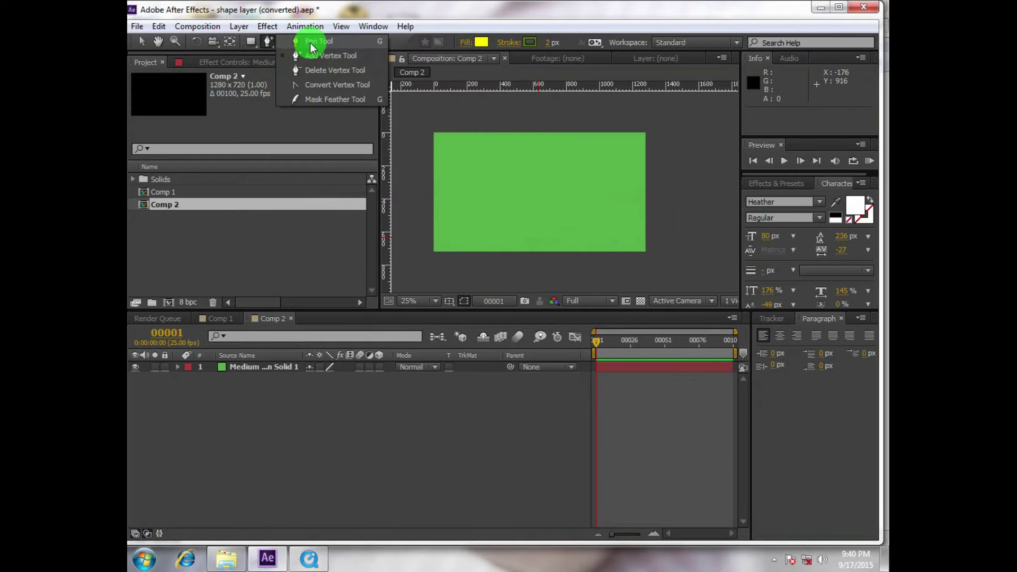
key(grave)
key(h)
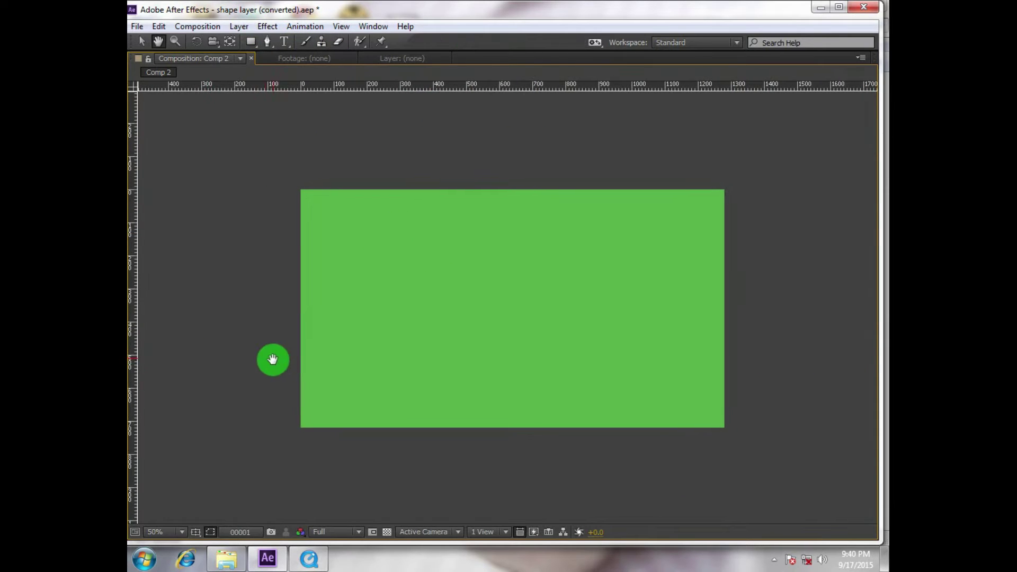
key(g)
key(grave)
key(grave)
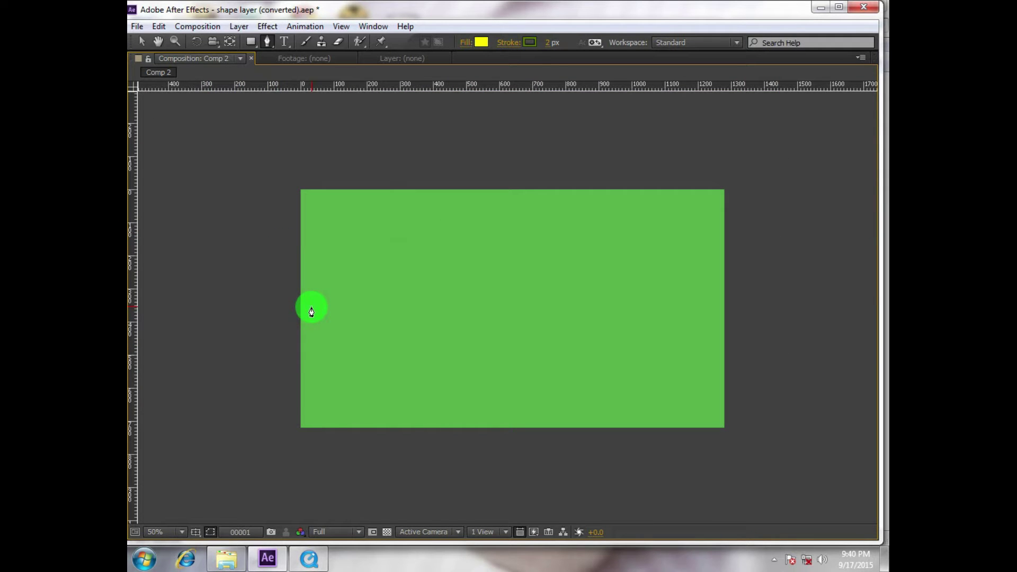
click(709, 303)
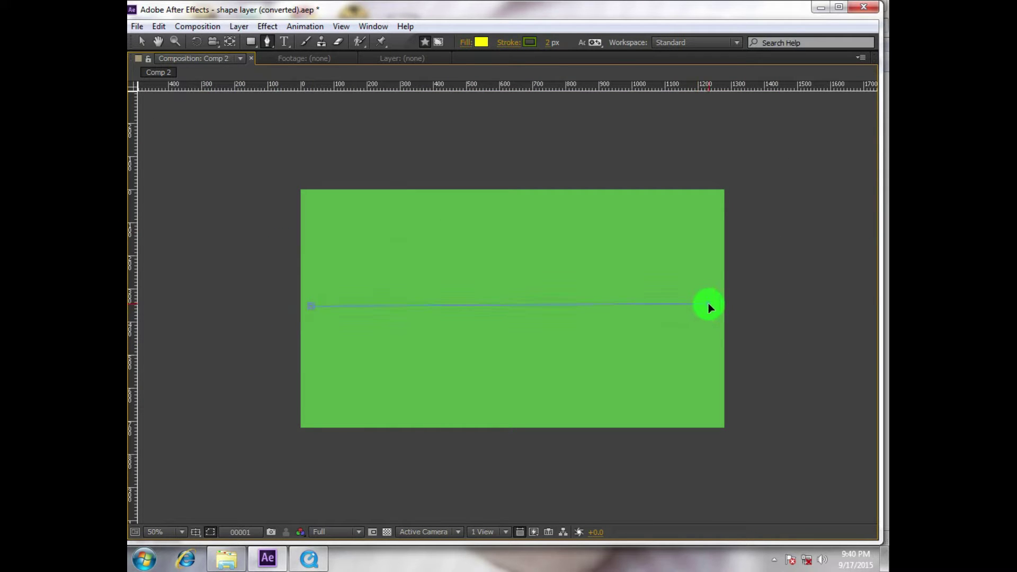
Give the line a solid white (FFFFFF) stroke 10 px wide
click(548, 43)
text(1)
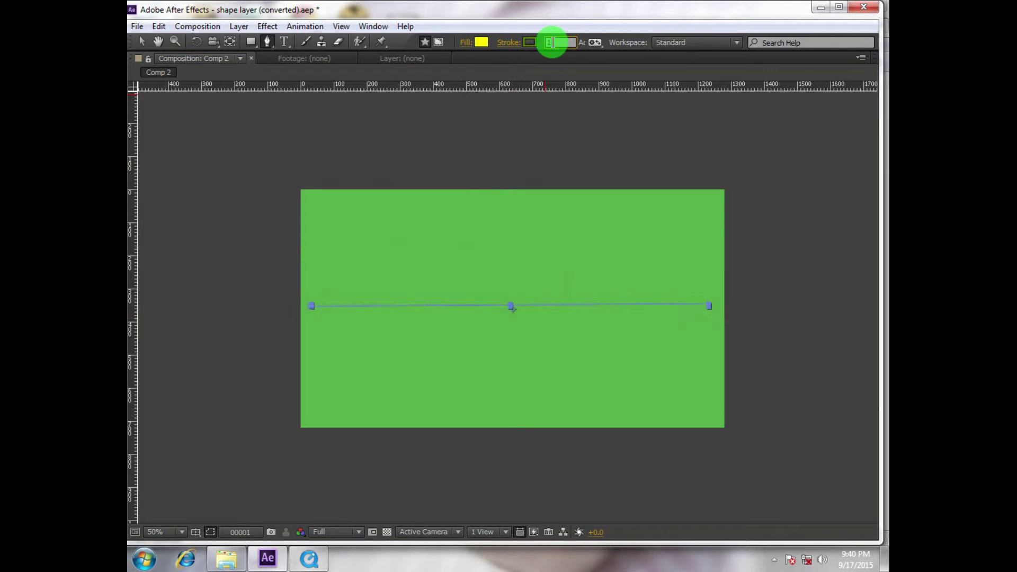
text(0)
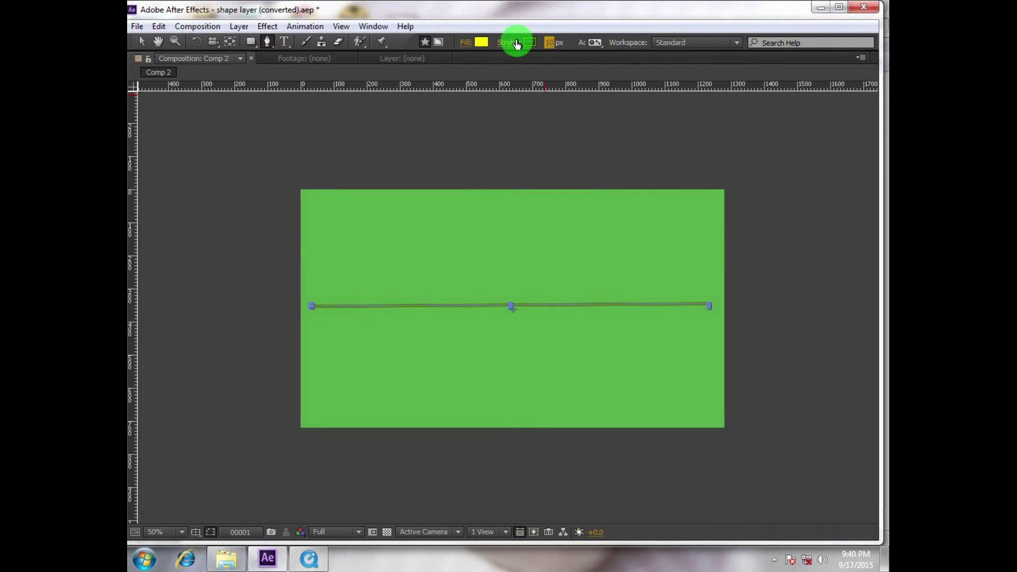
click(516, 43)
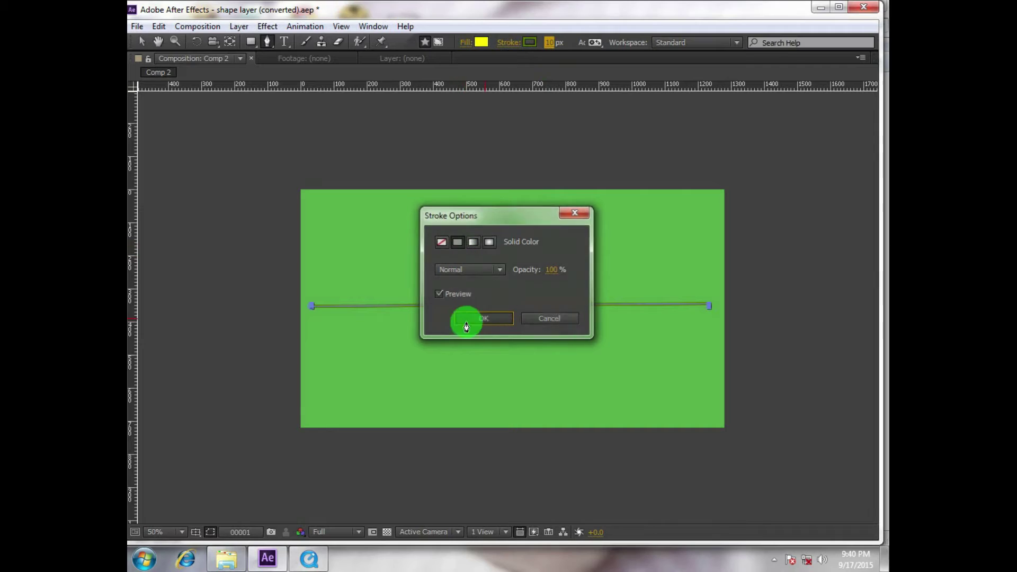
click(466, 319)
click(531, 42)
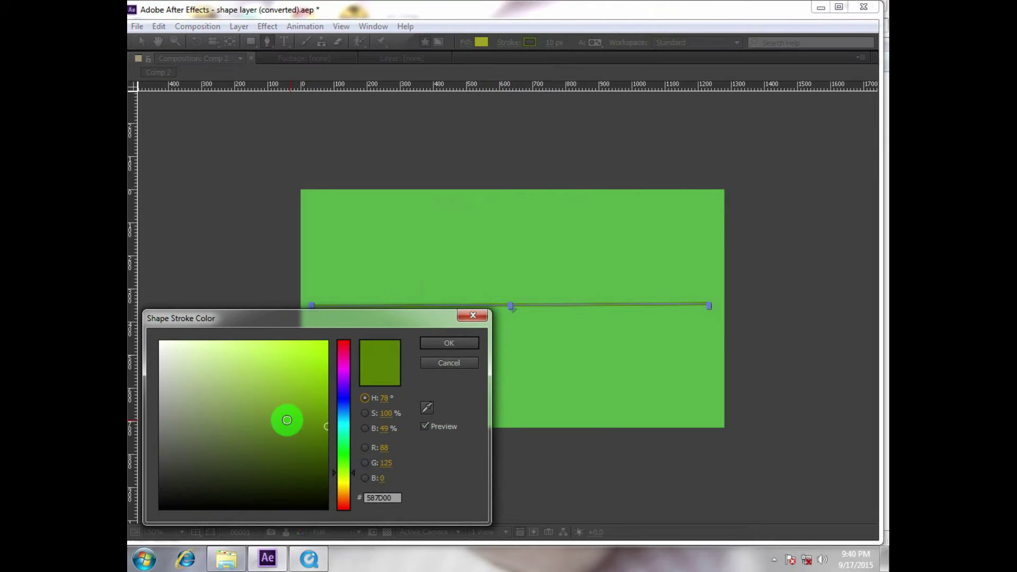
drag(238, 399, 141, 288)
click(443, 343)
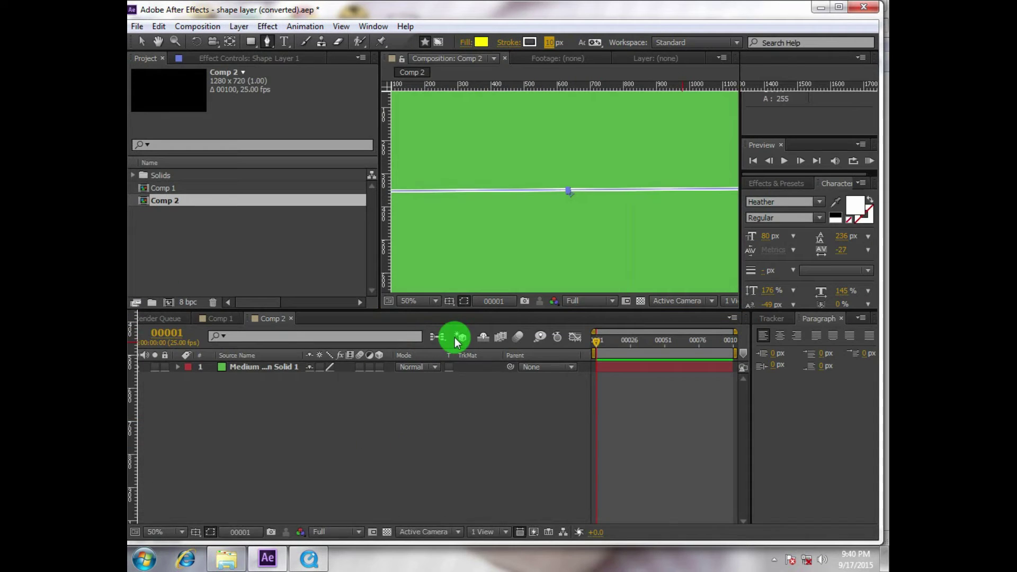
Add a Wiggle Paths operation to Shape Layer 1's Contents
click(363, 443)
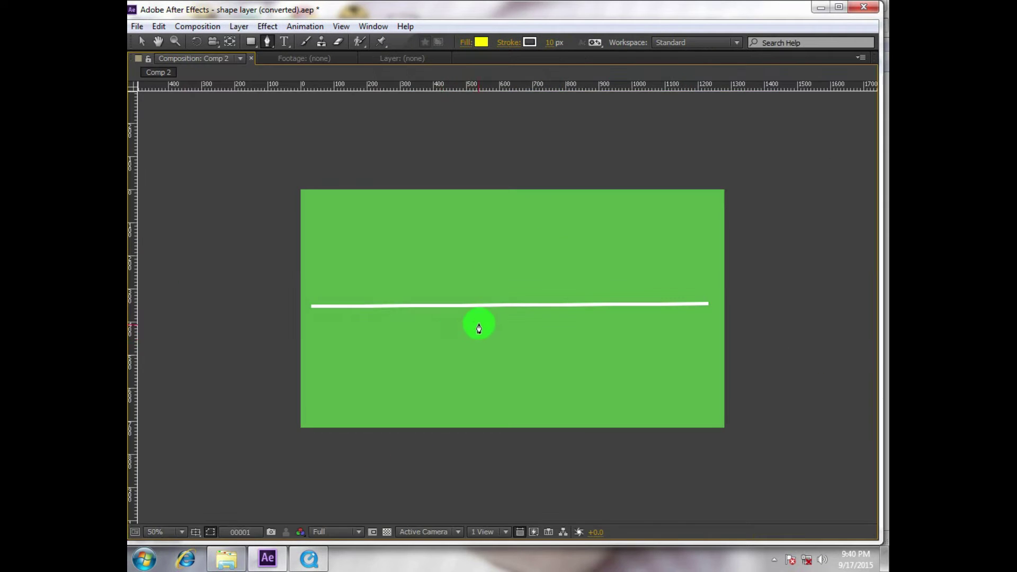
scroll(478, 329, up, 2)
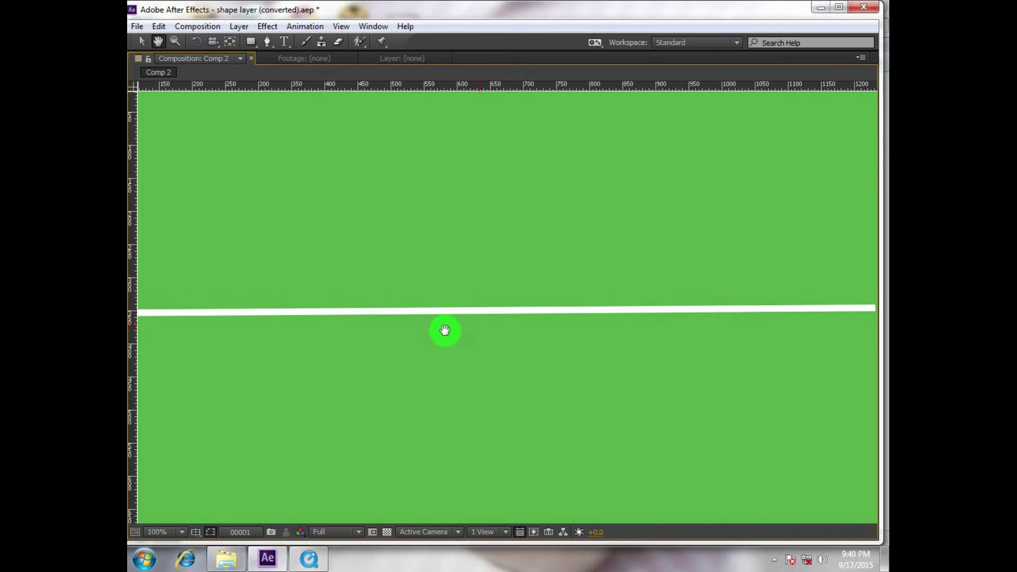
scroll(470, 322, down, 2)
key(grave)
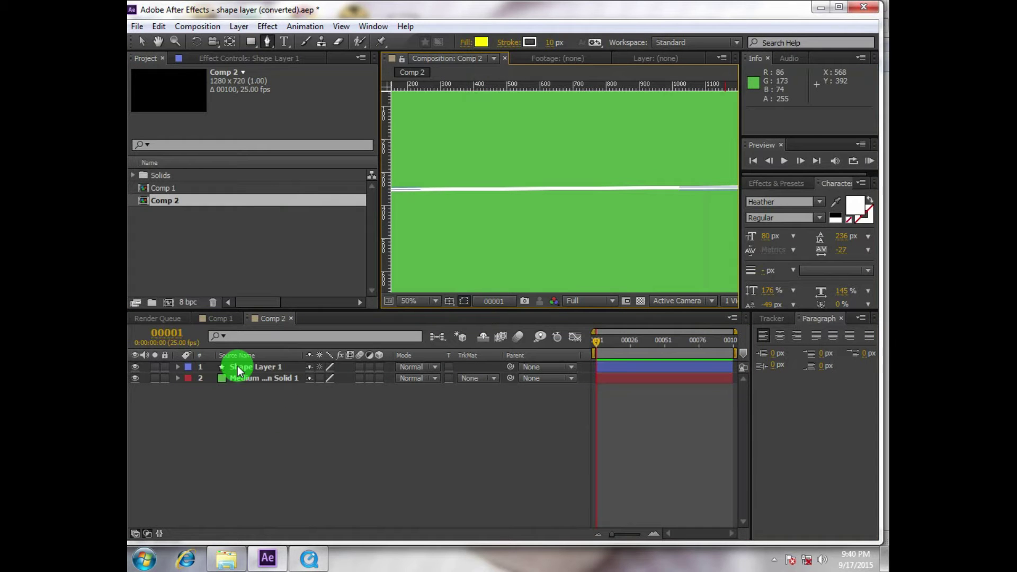
click(238, 366)
click(577, 103)
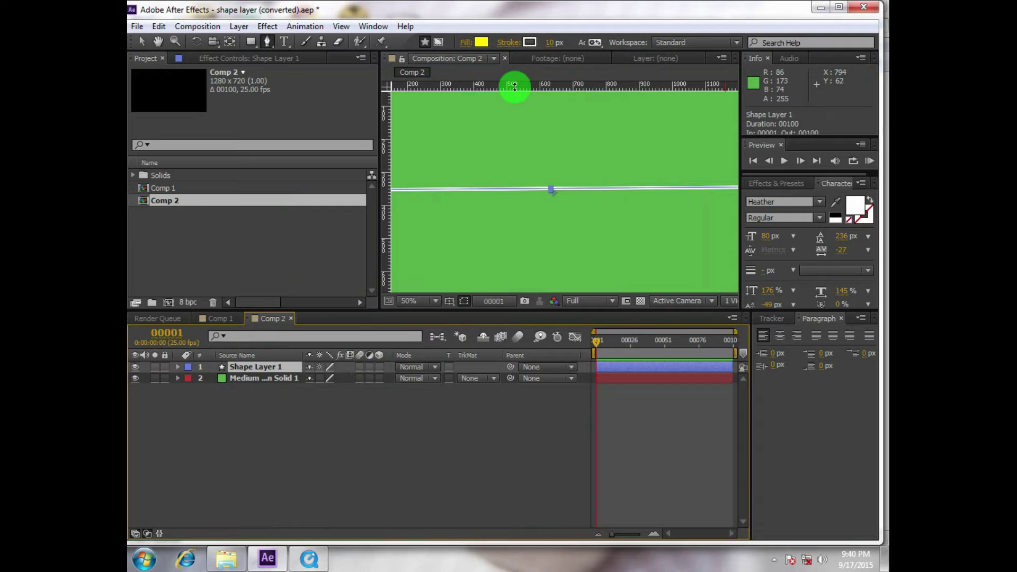
click(178, 366)
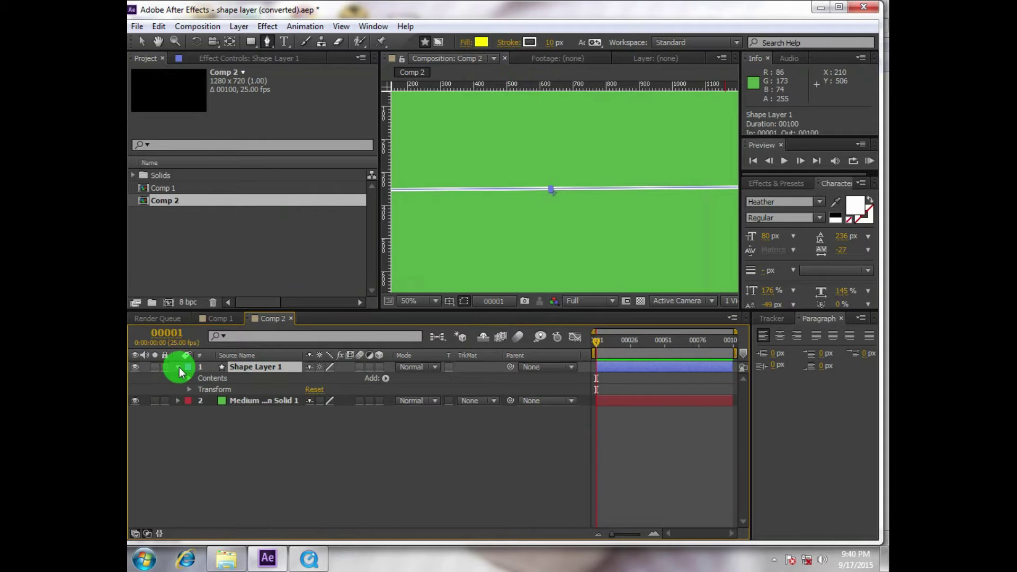
click(385, 378)
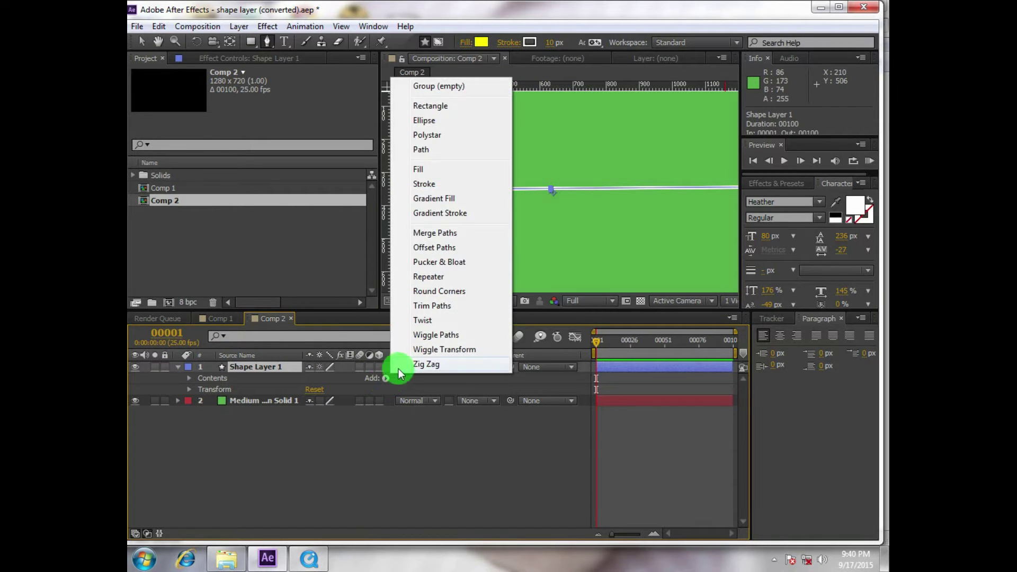
click(469, 334)
Toggle the maximized Composition panel and switch the view zoom between 25% and 50%
key(grave)
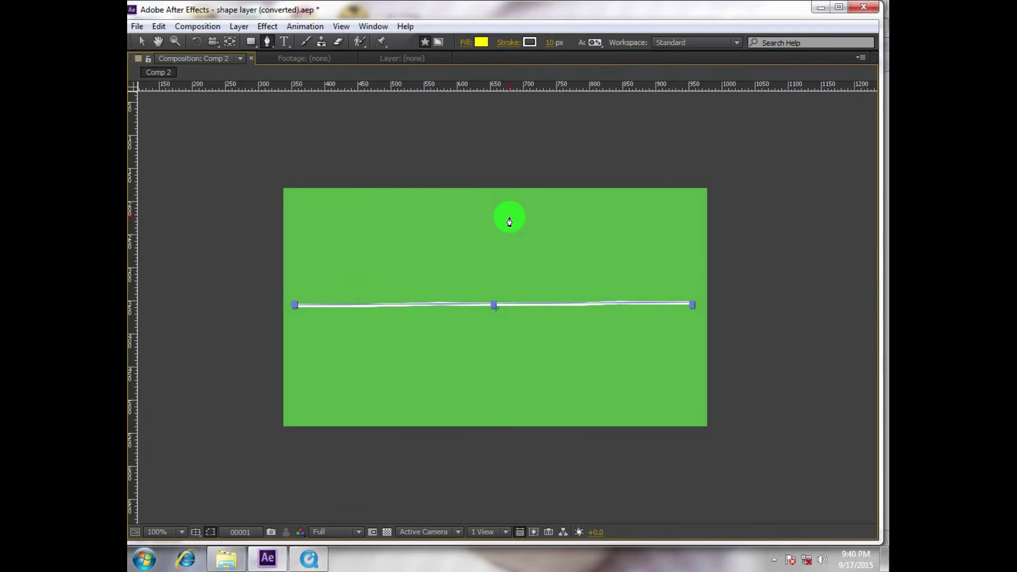
key(grave)
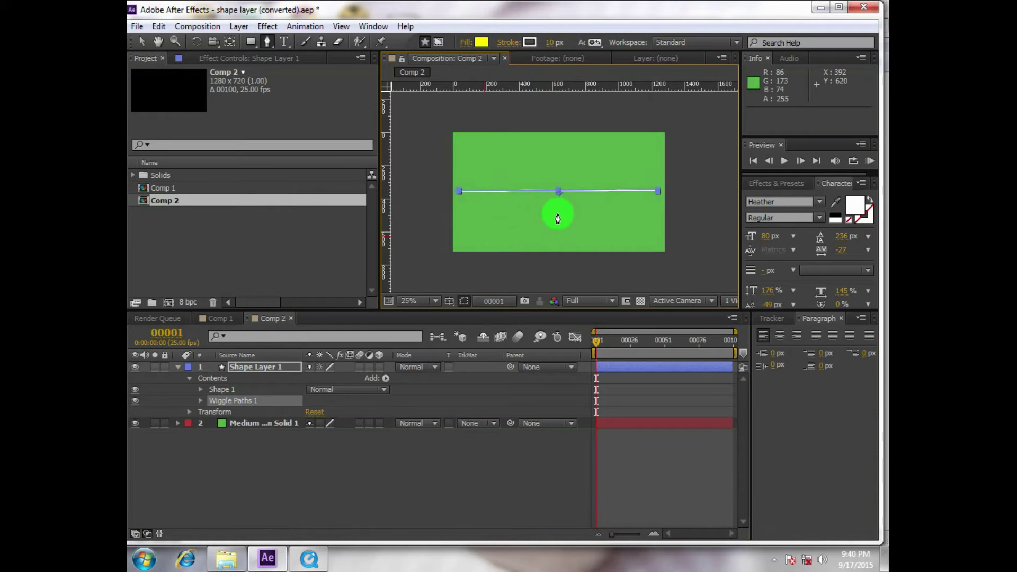
key(grave)
key(period)
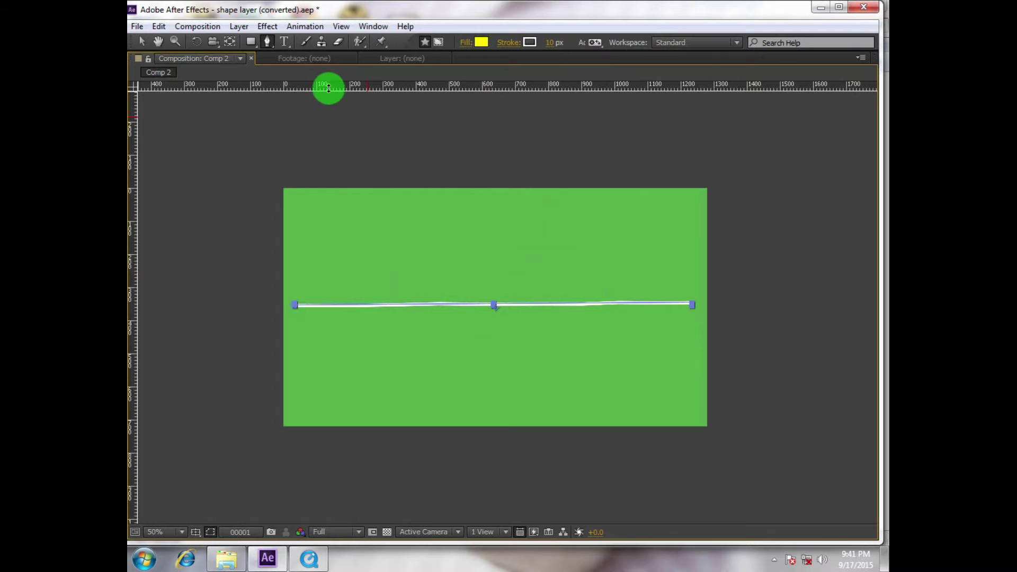
key(grave)
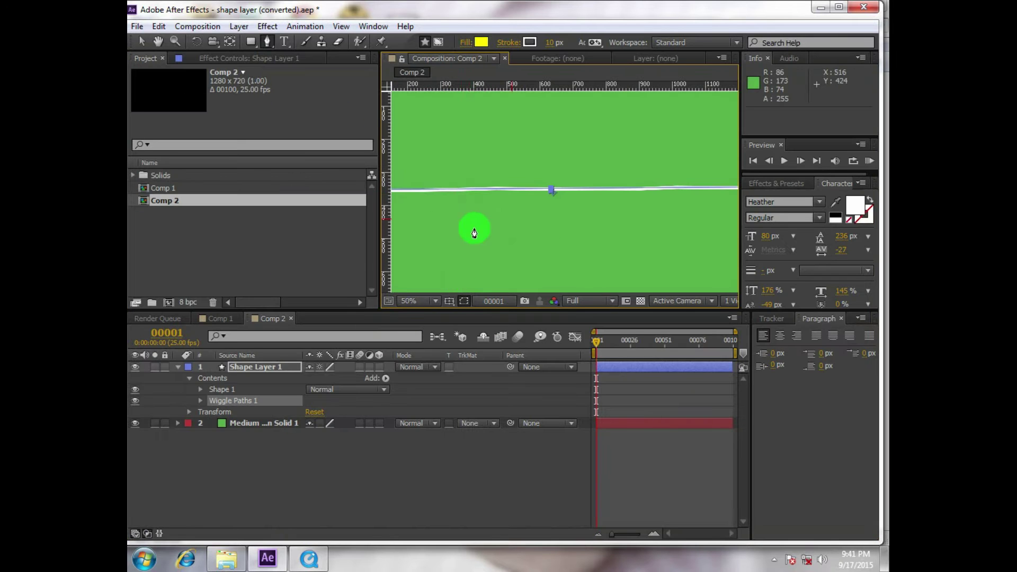
key(grave)
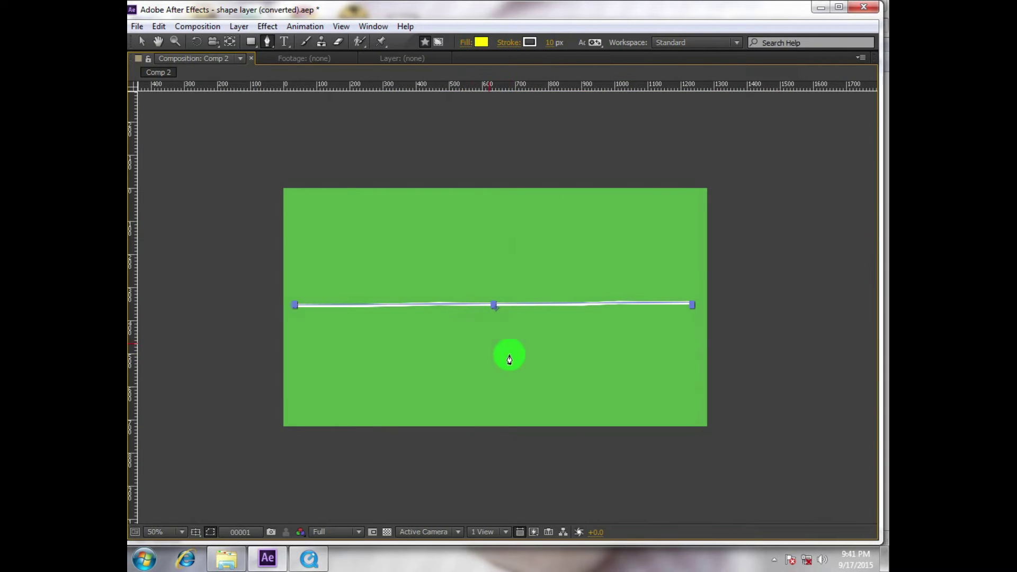
key(grave)
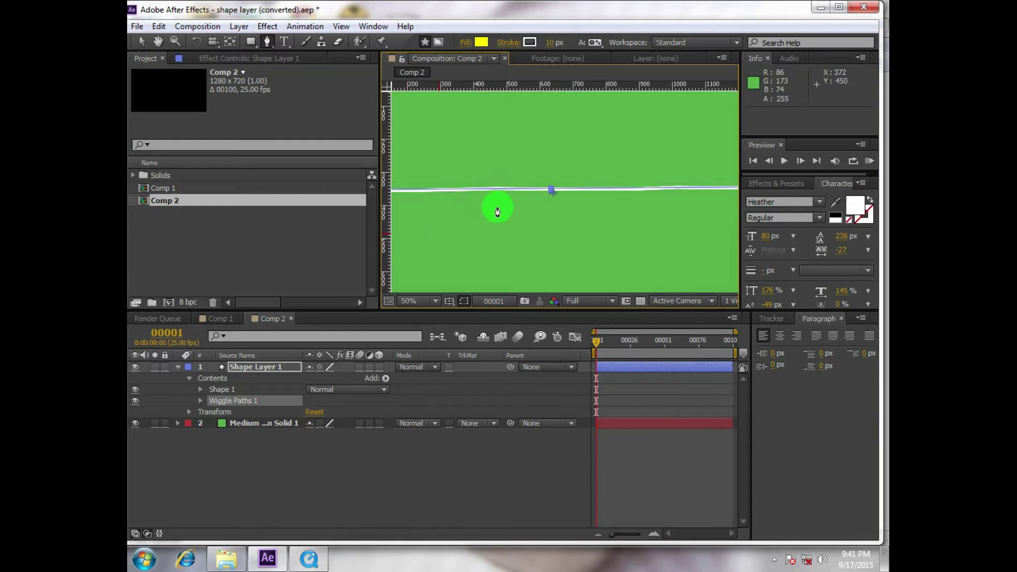
key(comma)
key(grave)
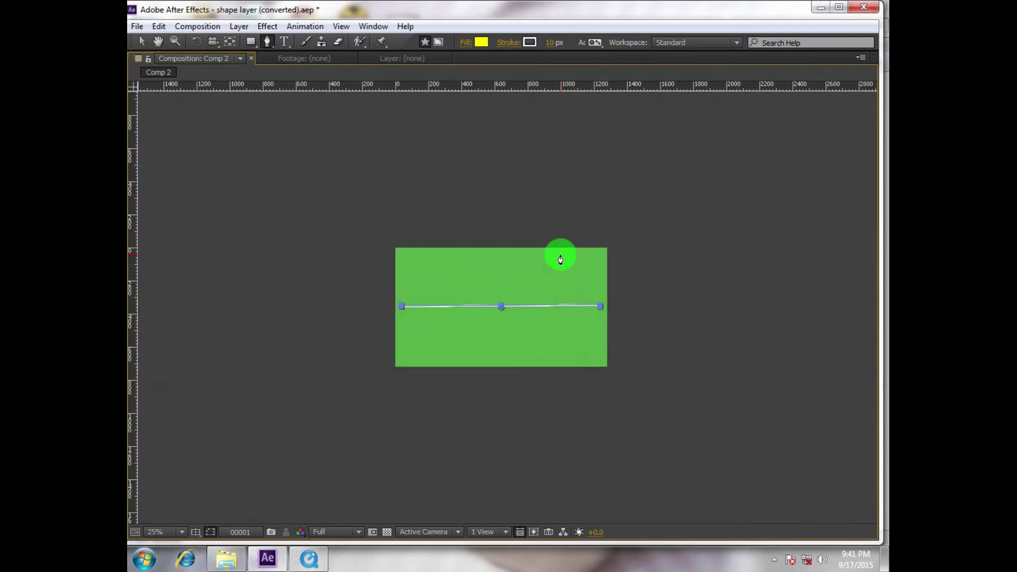
key(period)
key(grave)
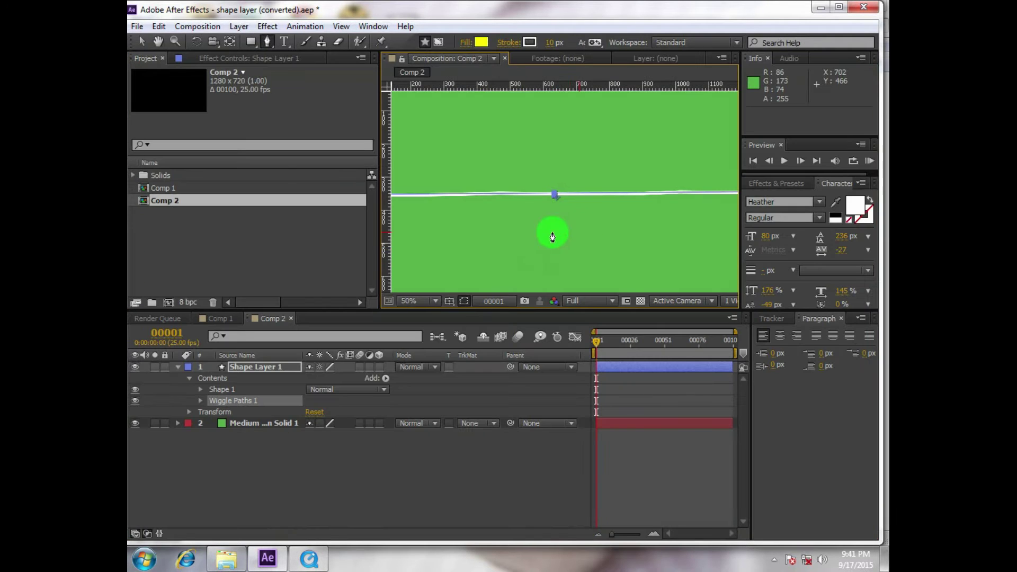
key(grave)
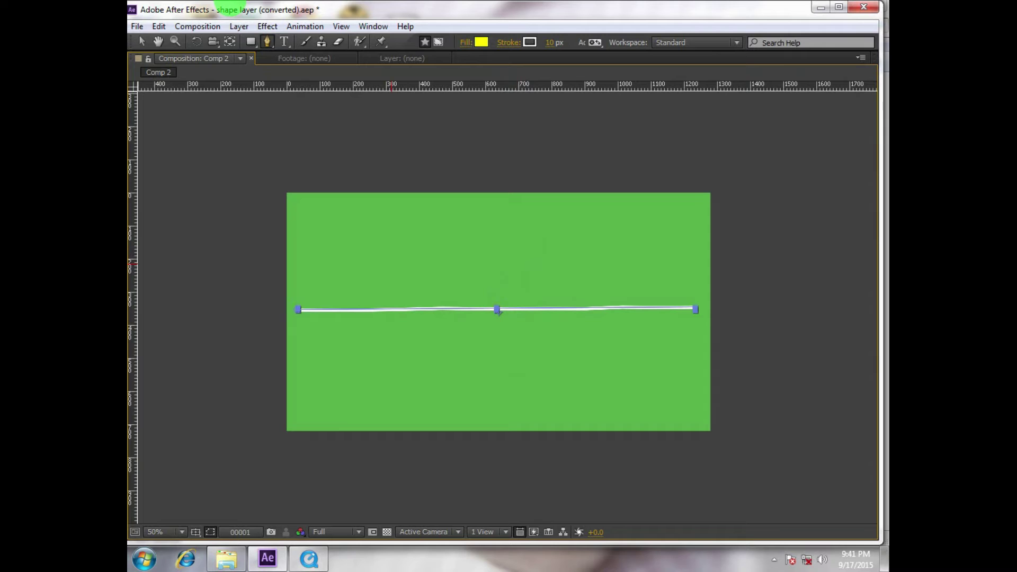
Preview the wiggling line, then select Wiggle Paths 1 in the timeline
key(space)
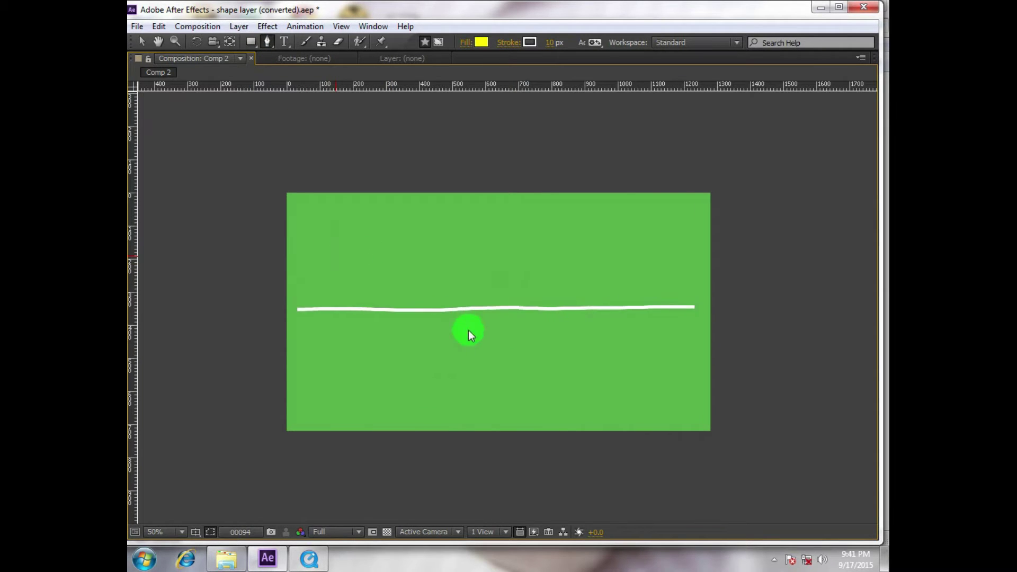
click(494, 312)
key(grave)
click(231, 401)
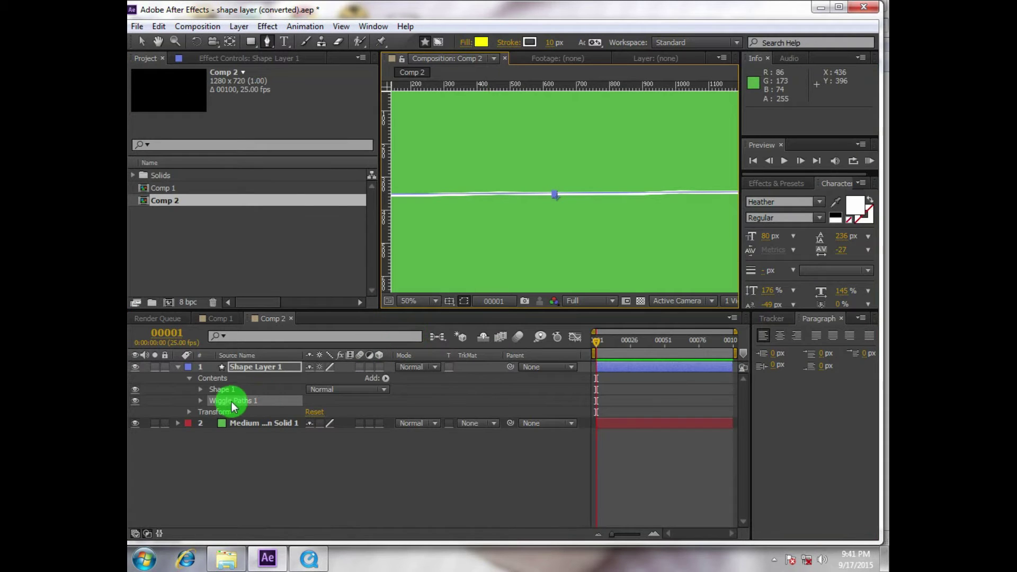
Widen the comp viewer, raise wiggle Size to 193, and set the shape's Fill to None
click(200, 400)
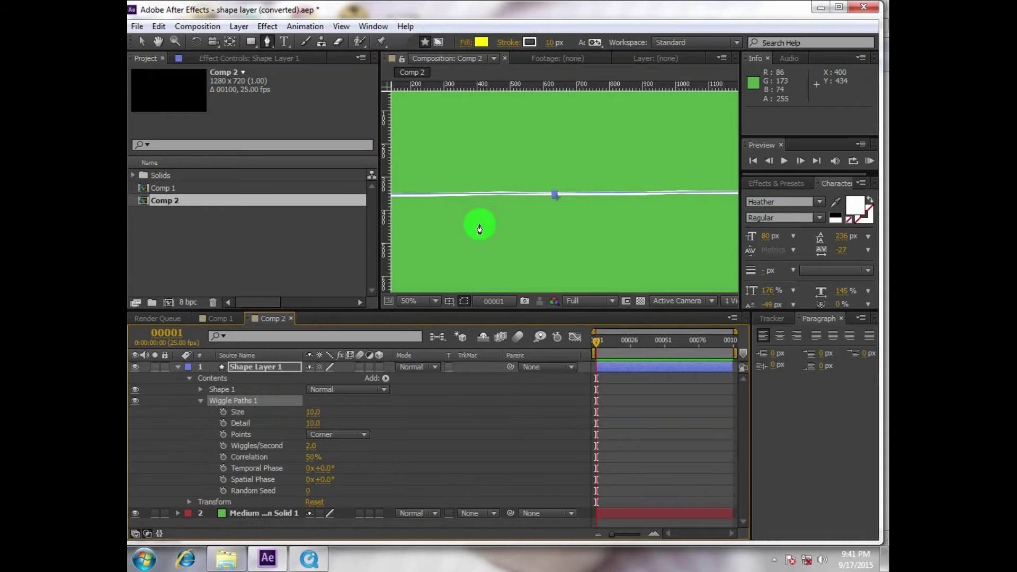
scroll(503, 231, down, 2)
scroll(532, 237, up, 3)
scroll(477, 212, down, 1)
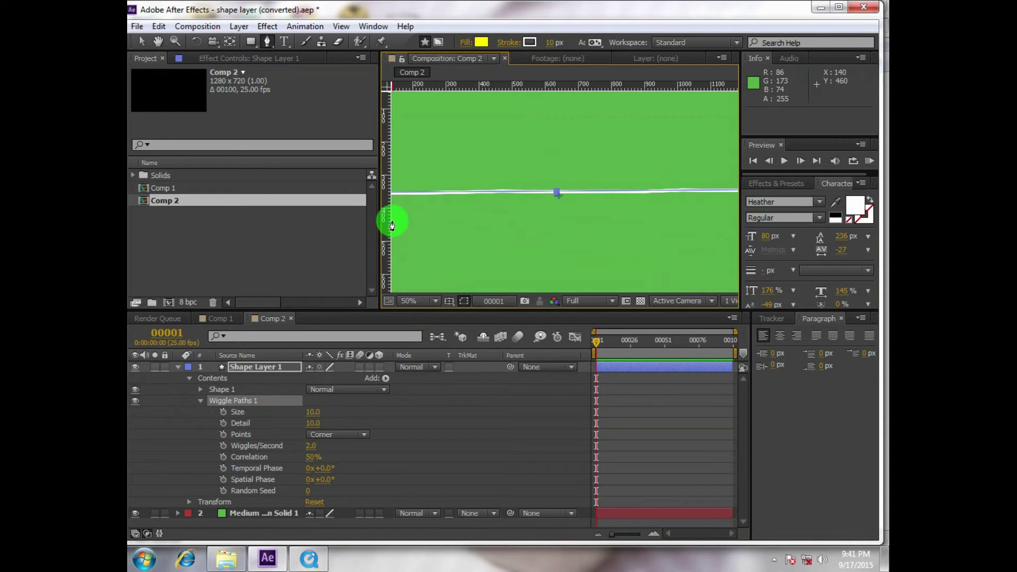
drag(380, 236, 204, 225)
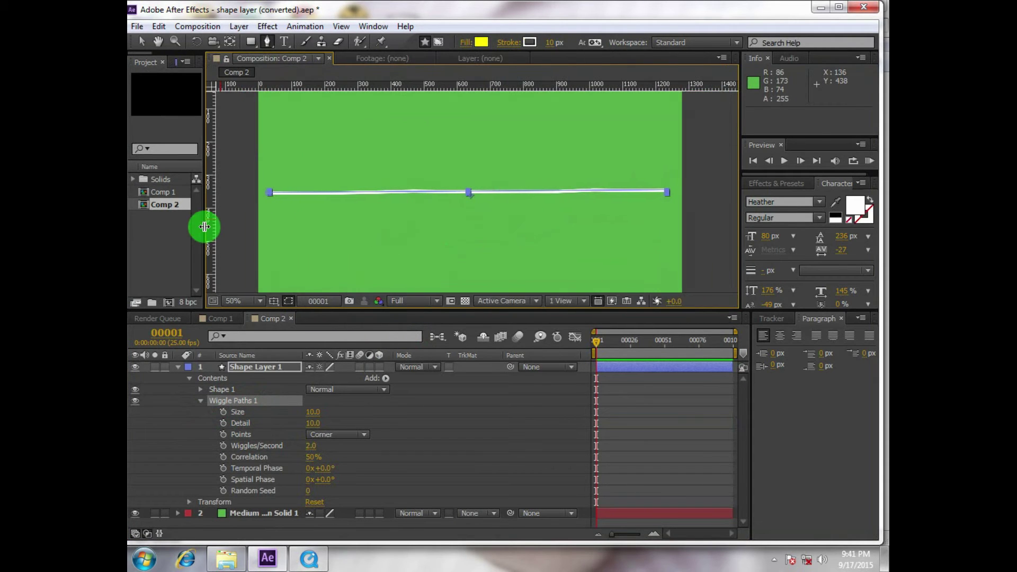
drag(314, 412, 440, 413)
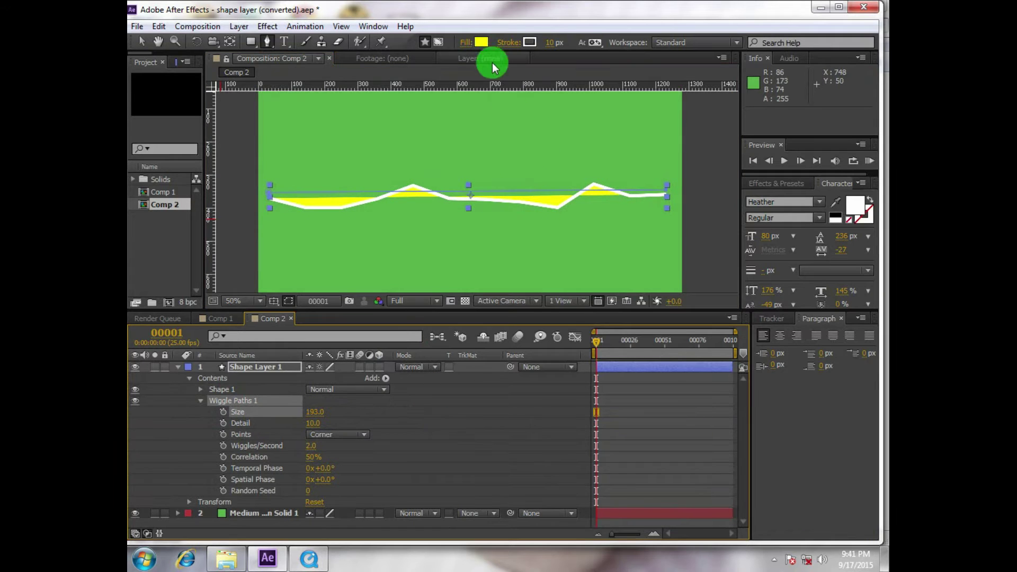
click(462, 47)
click(441, 242)
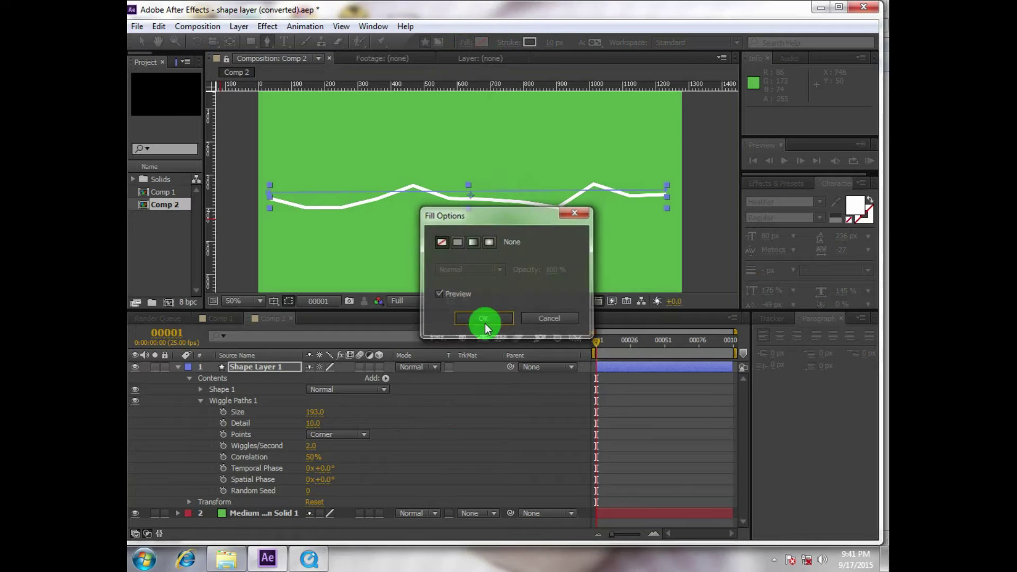
click(484, 319)
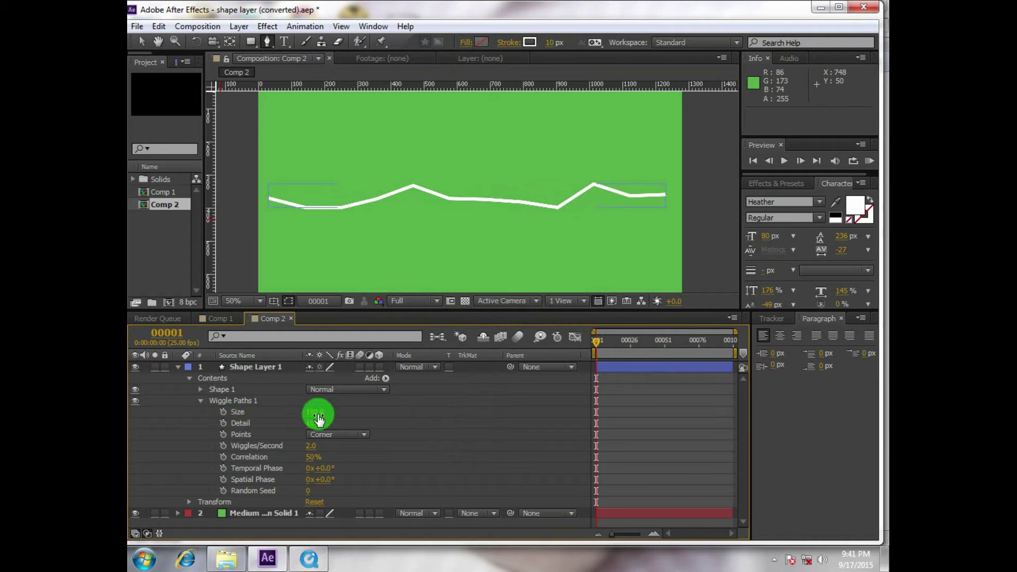
Set wiggle Size to 227, preview Detail 47, then return Detail to 10
drag(312, 414, 345, 416)
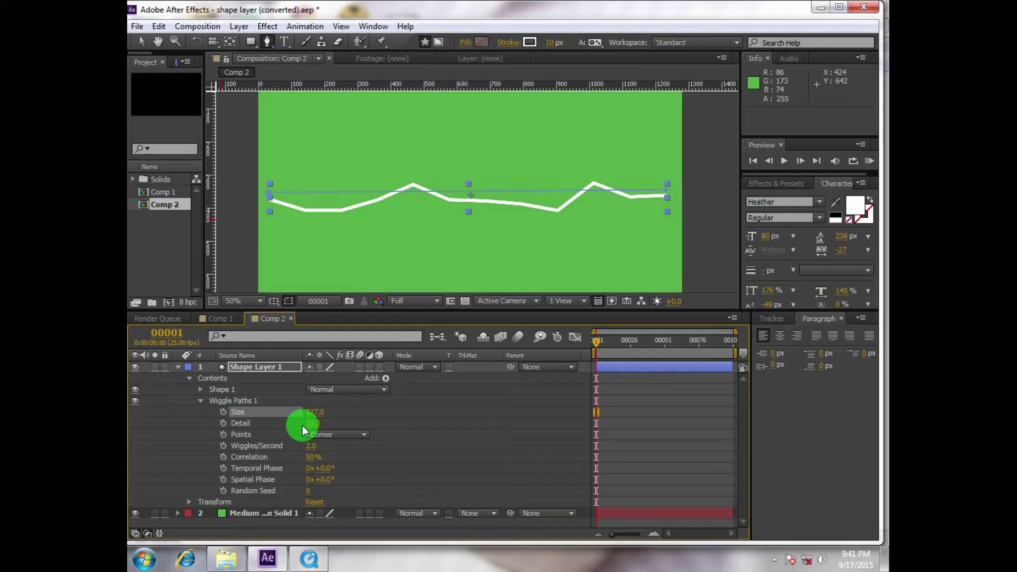
drag(314, 422, 345, 422)
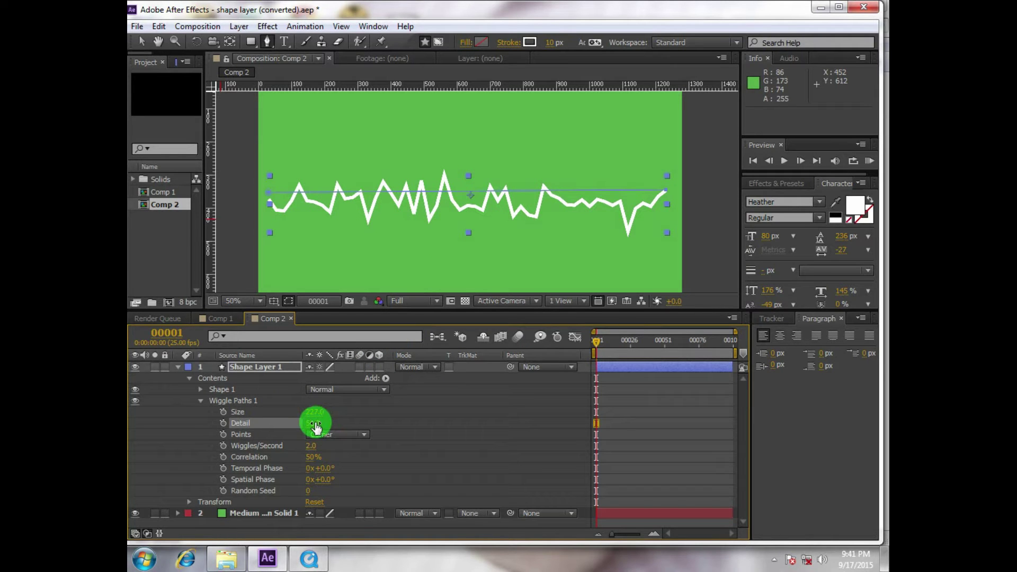
key(KP_0)
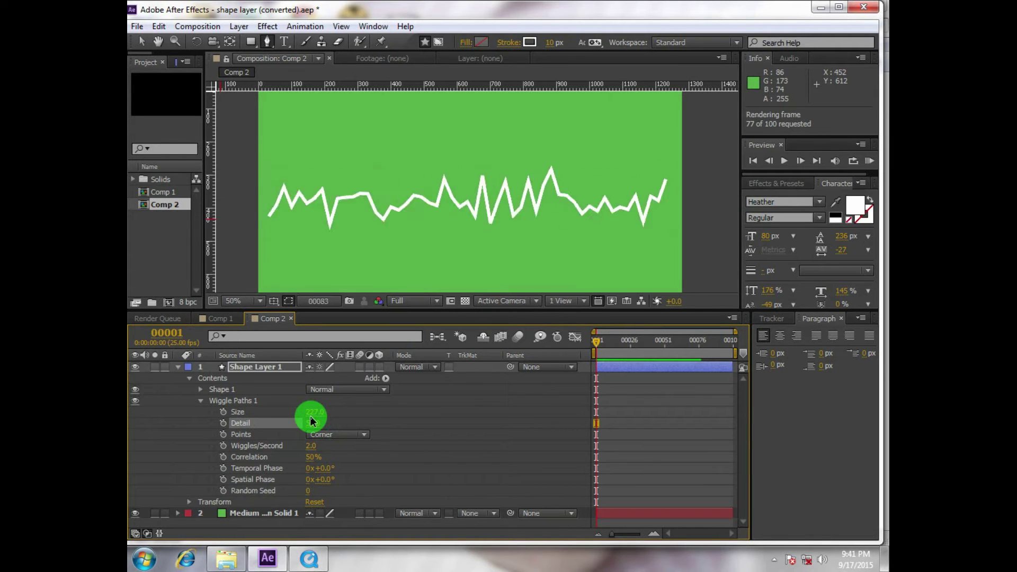
click(311, 422)
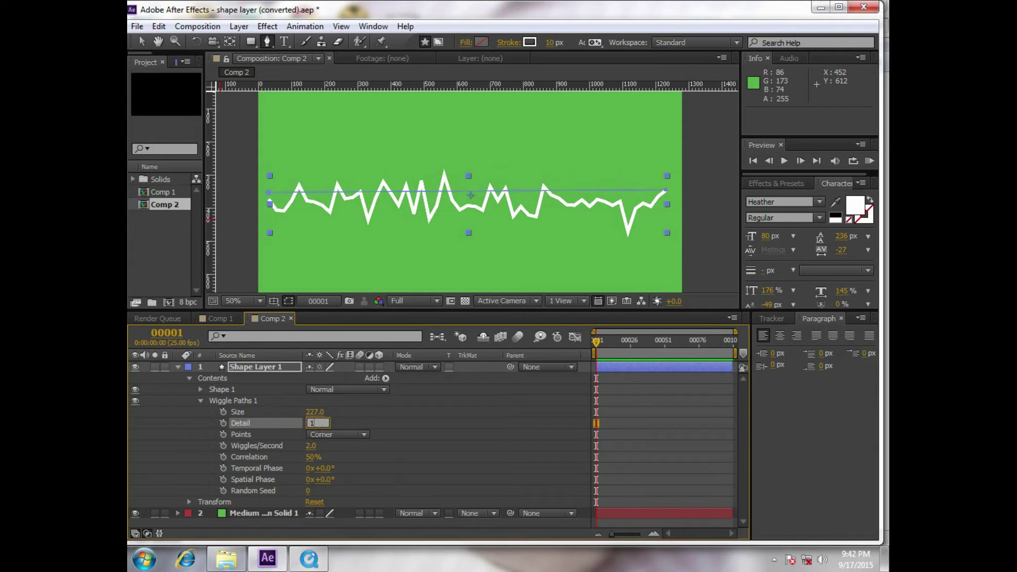
click(315, 427)
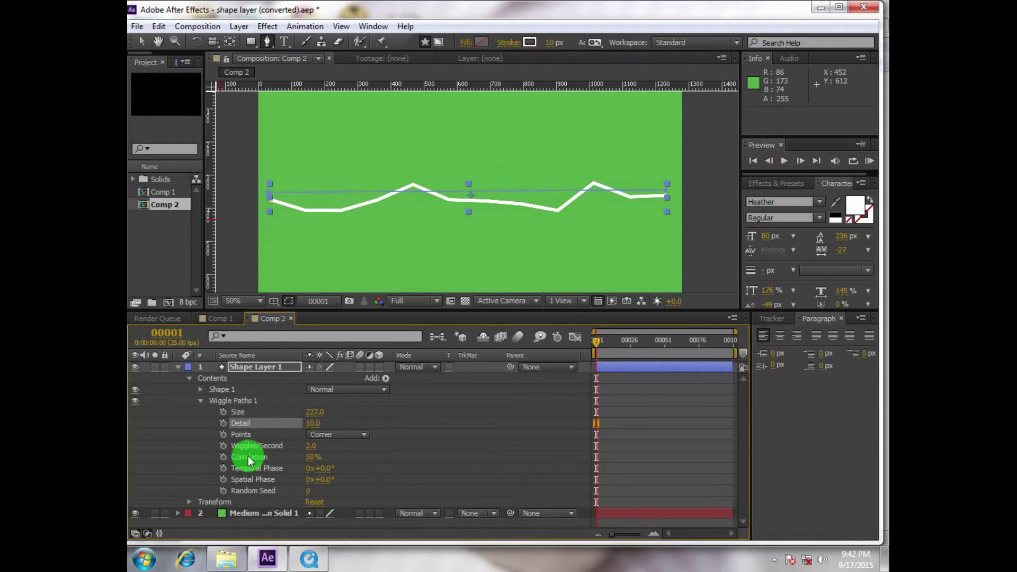
Switch Wiggle Paths Points from Corner to Smooth so the zigzags become rounded humps
click(329, 434)
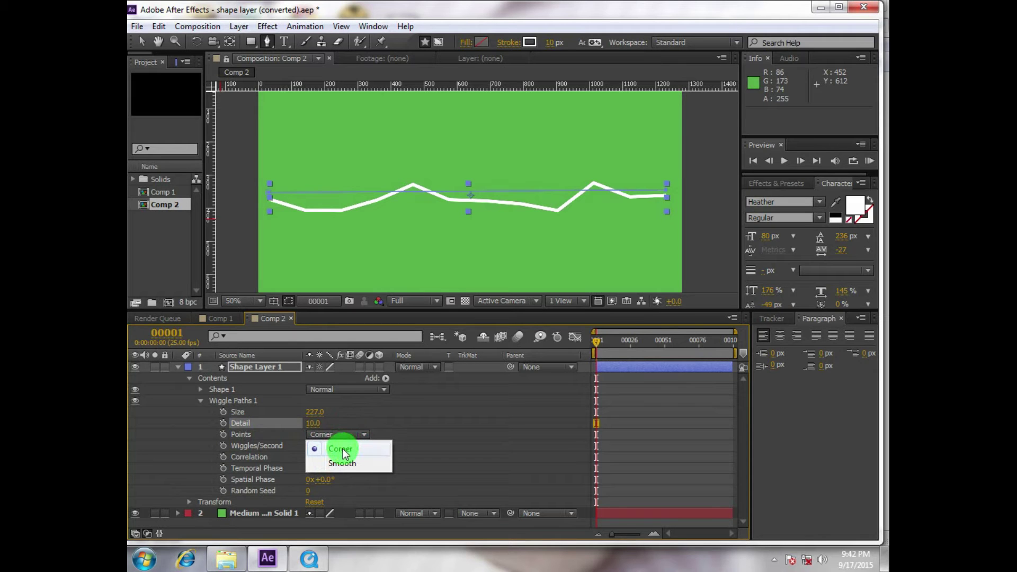
click(342, 449)
click(389, 427)
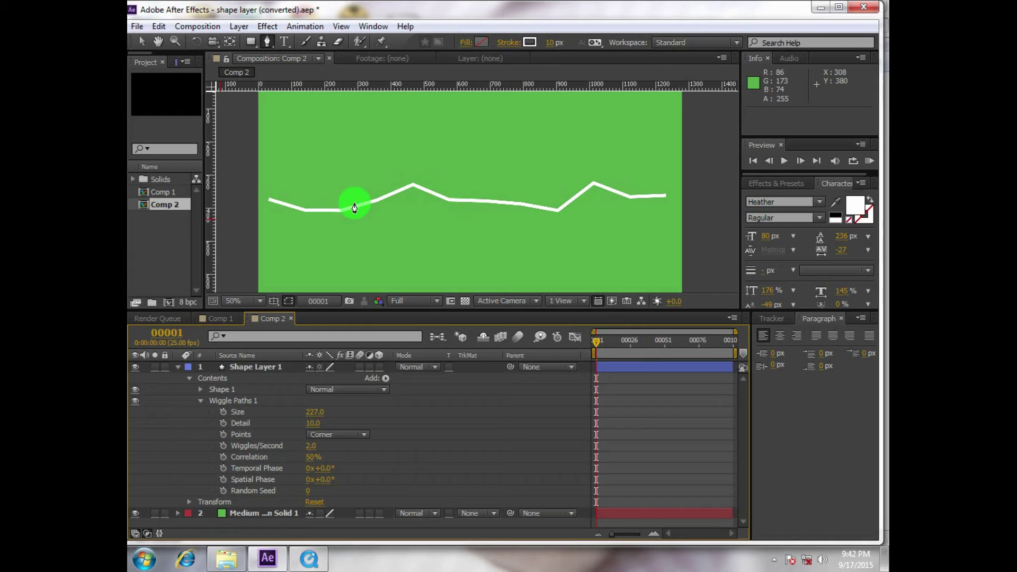
click(354, 433)
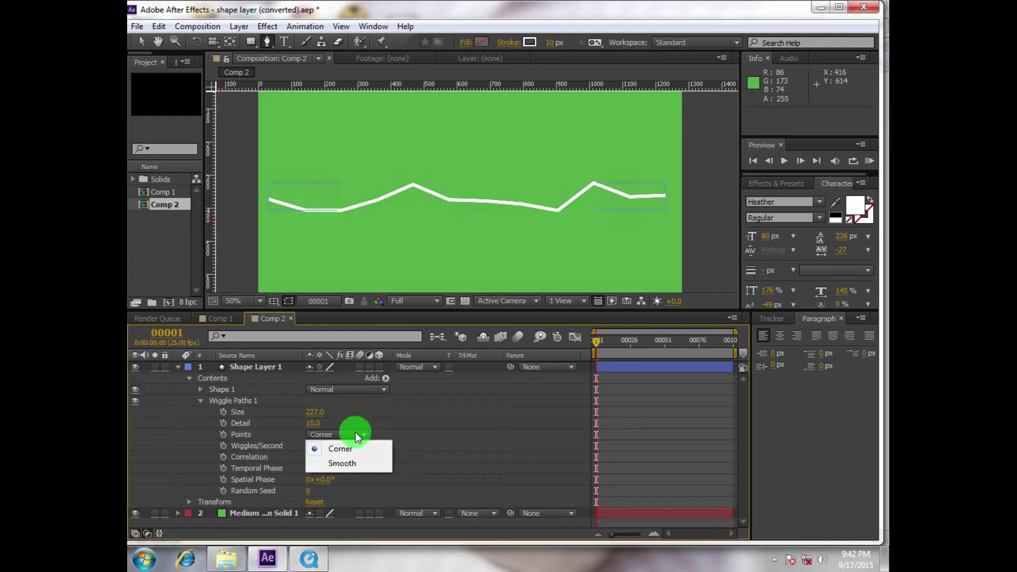
click(342, 463)
click(397, 438)
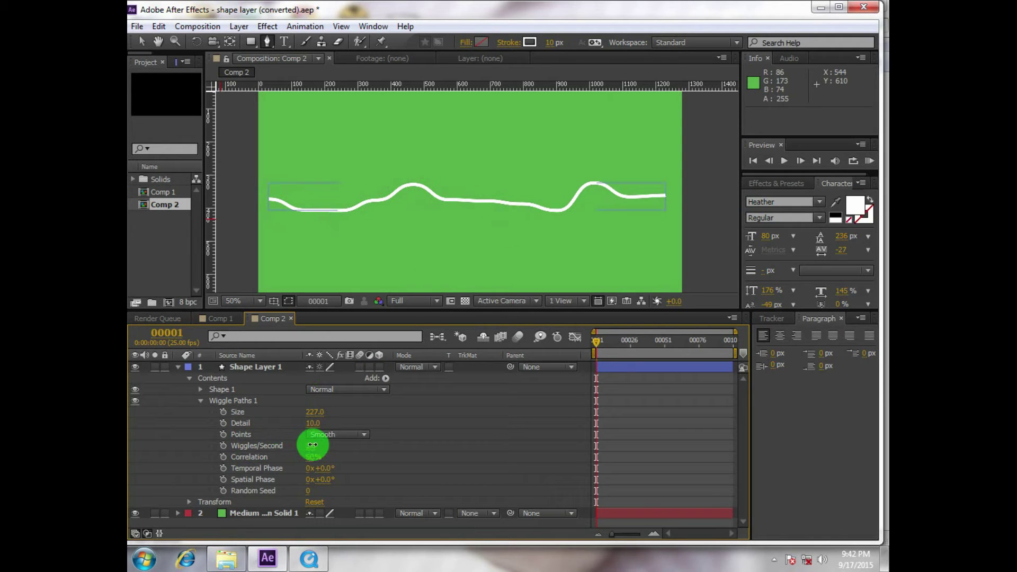
Preview faster wiggle rates, then set Wiggles/Second to 5 and Correlation to 86%
drag(311, 445, 330, 459)
key(ctrl+z)
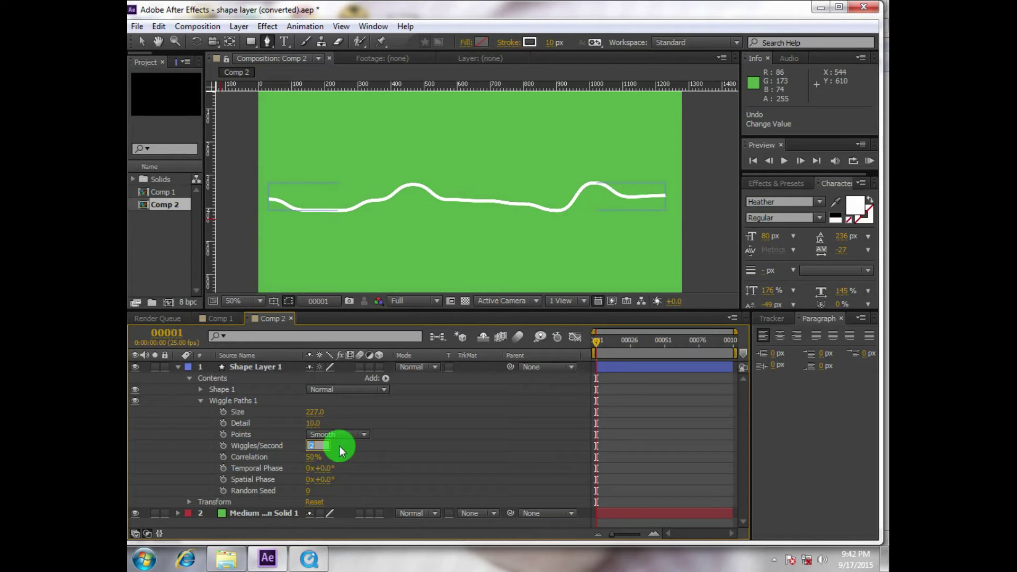
click(309, 446)
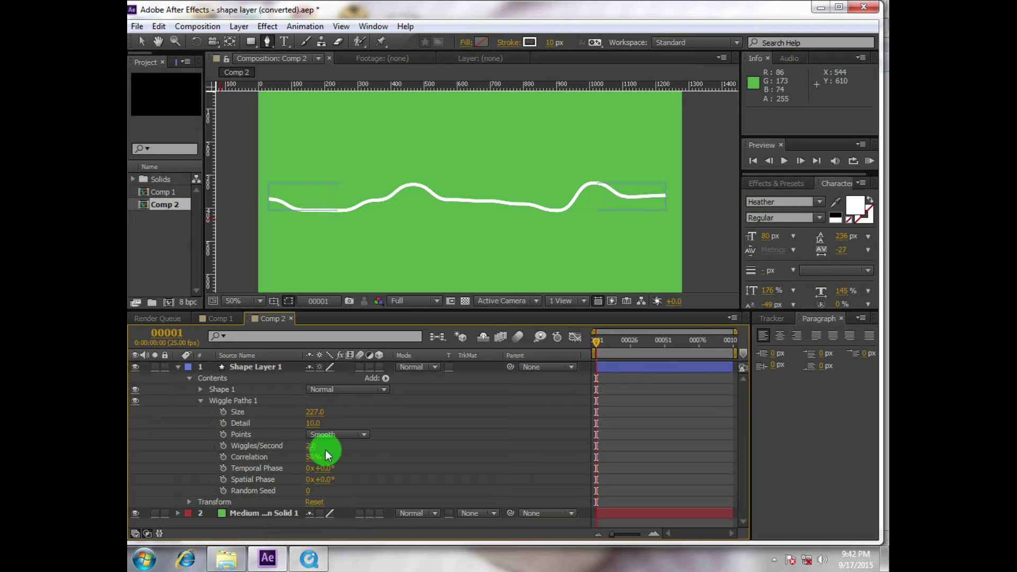
drag(309, 451, 351, 449)
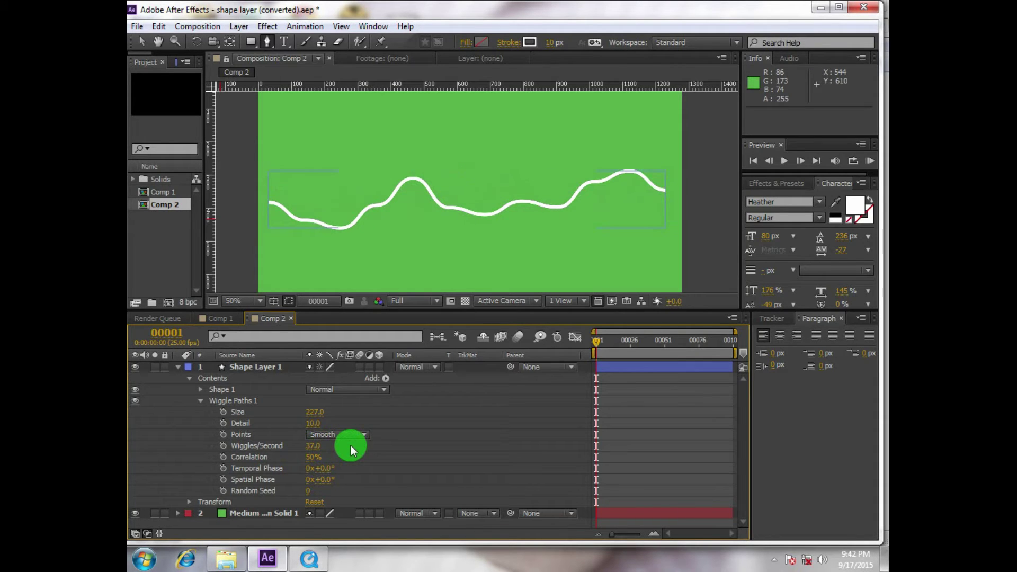
key(KP_0)
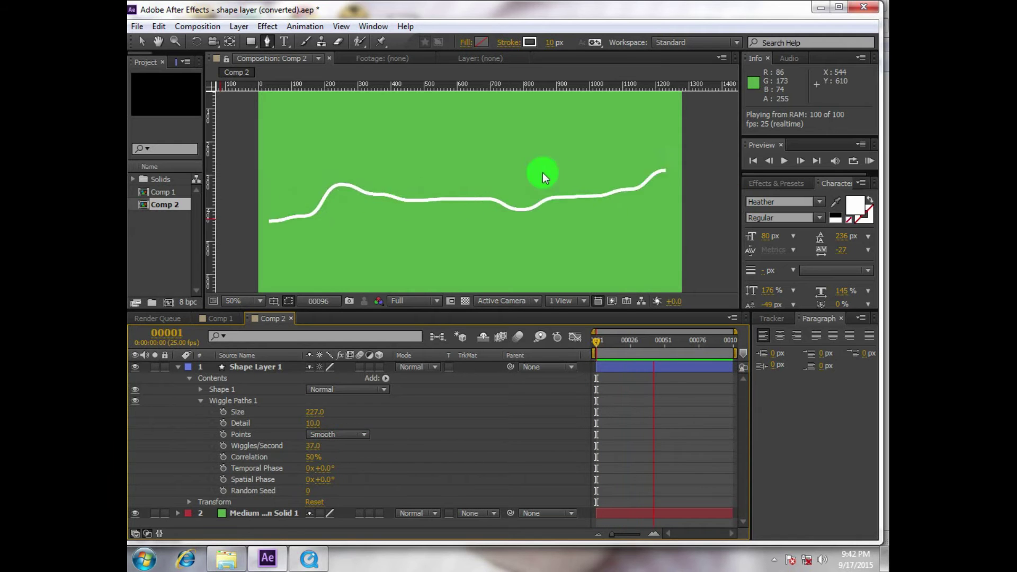
click(320, 449)
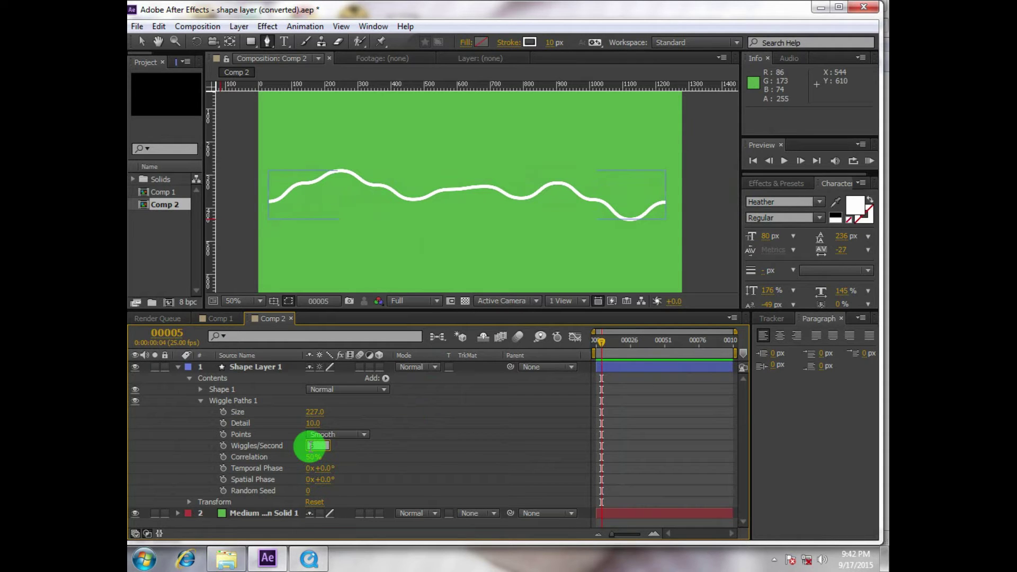
text(5)
key(Return)
drag(313, 457, 268, 208)
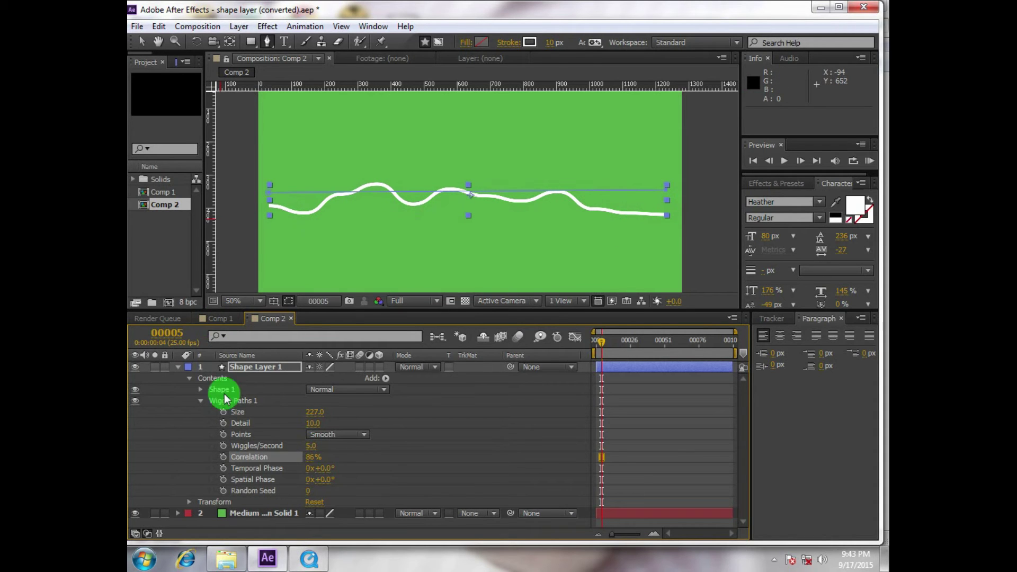
Set Correlation to 20% and keyframe Temporal Phase at 0x+98.0° after previewing
mouse_move(325, 468)
mouse_down()
mouse_move(347, 476)
mouse_move(312, 466)
mouse_move(324, 459)
mouse_up()
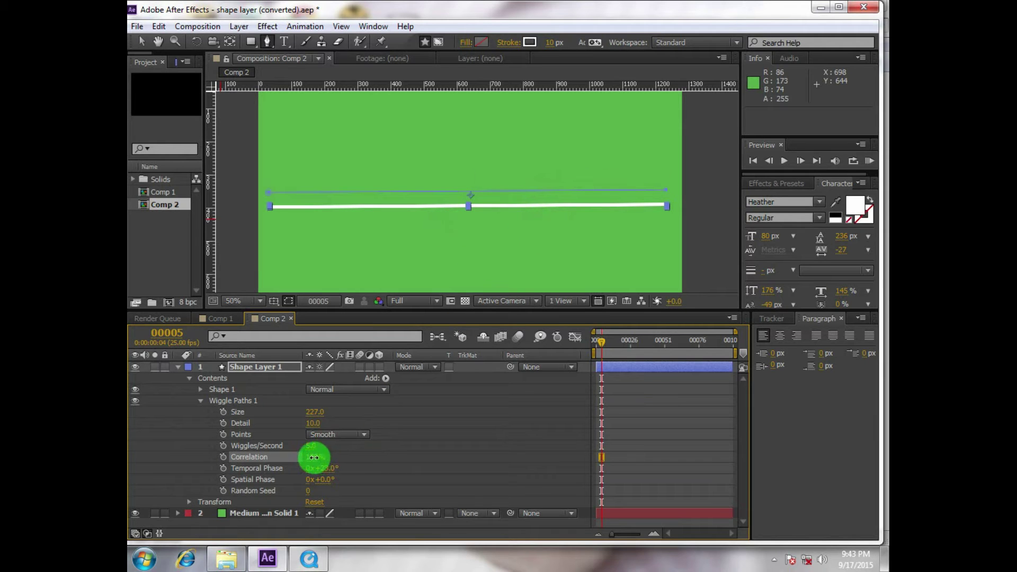
drag(314, 457, 241, 450)
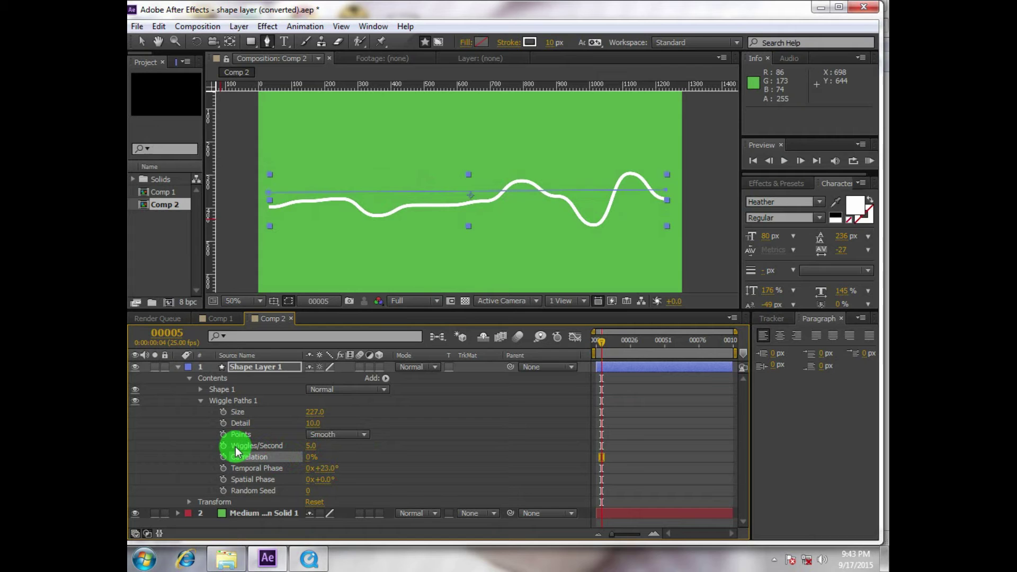
key(space)
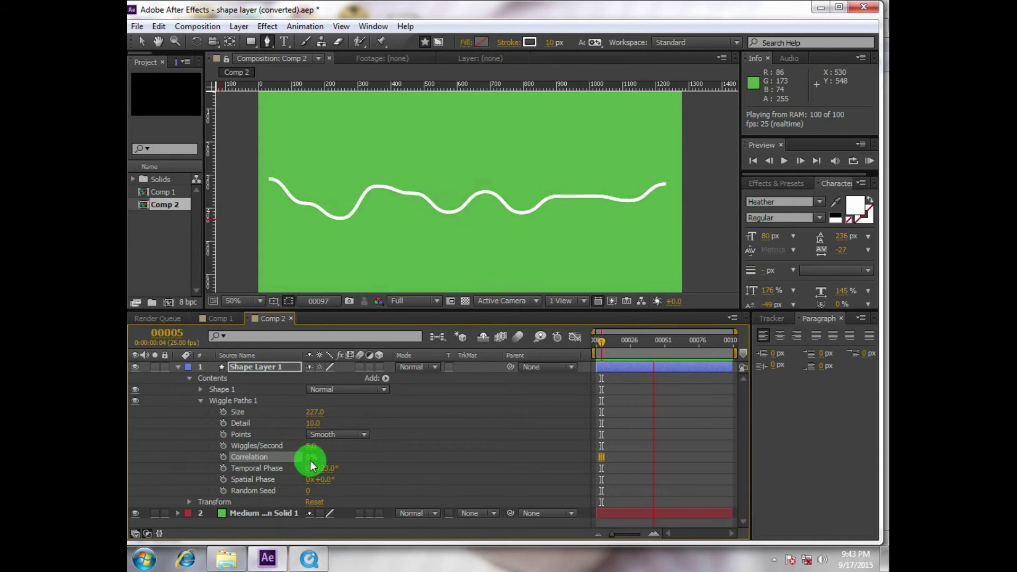
key(space)
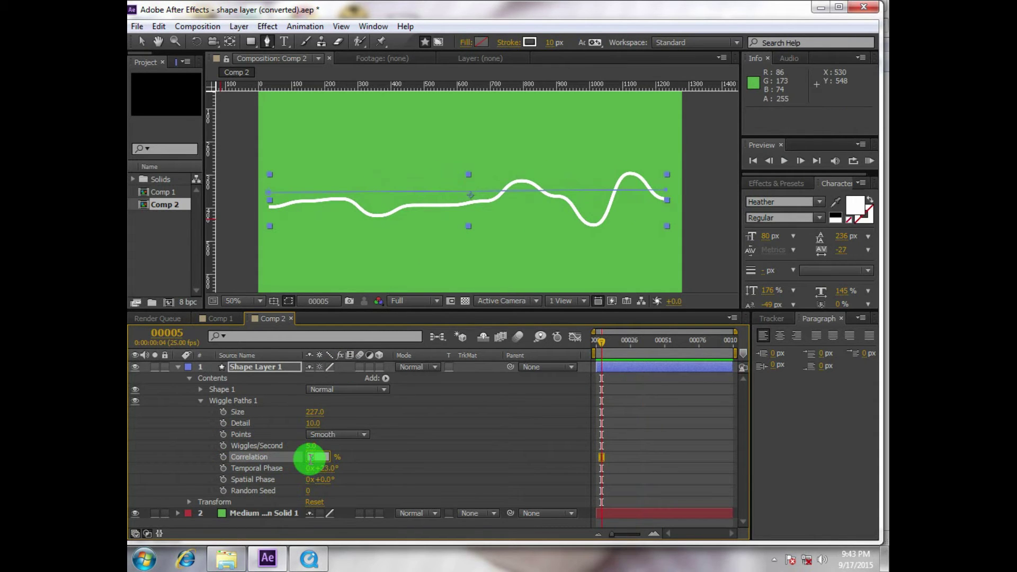
key(Return)
click(311, 456)
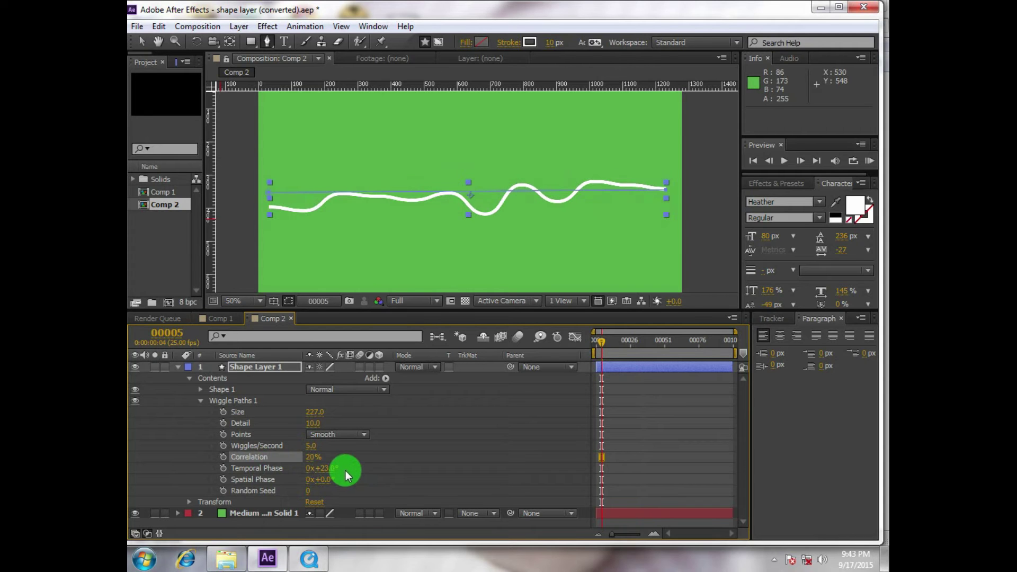
drag(324, 468, 376, 444)
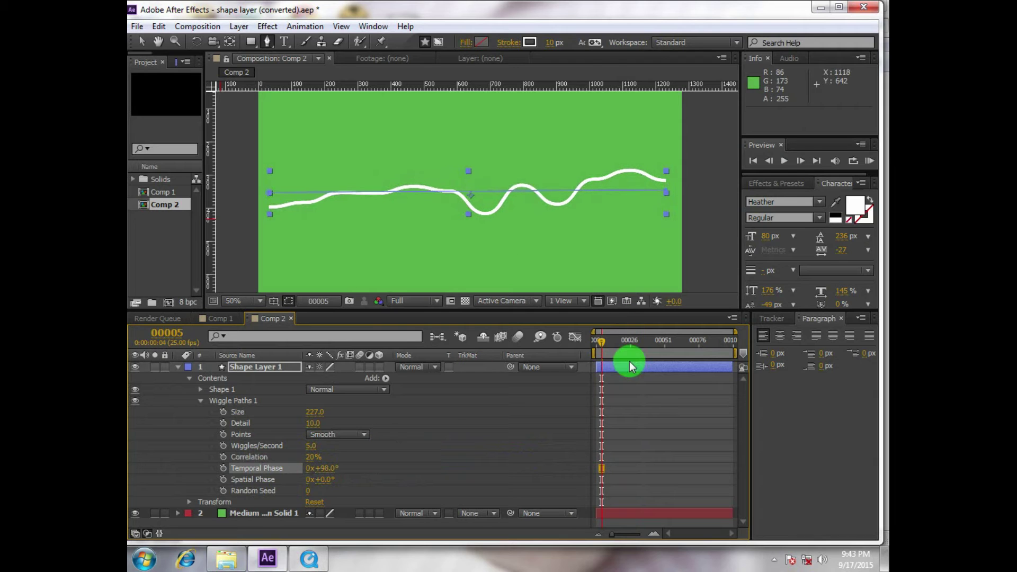
drag(601, 344, 596, 343)
Preview Comp 2's wiggle animation in the maximized viewer, then restore the layout
key(grave)
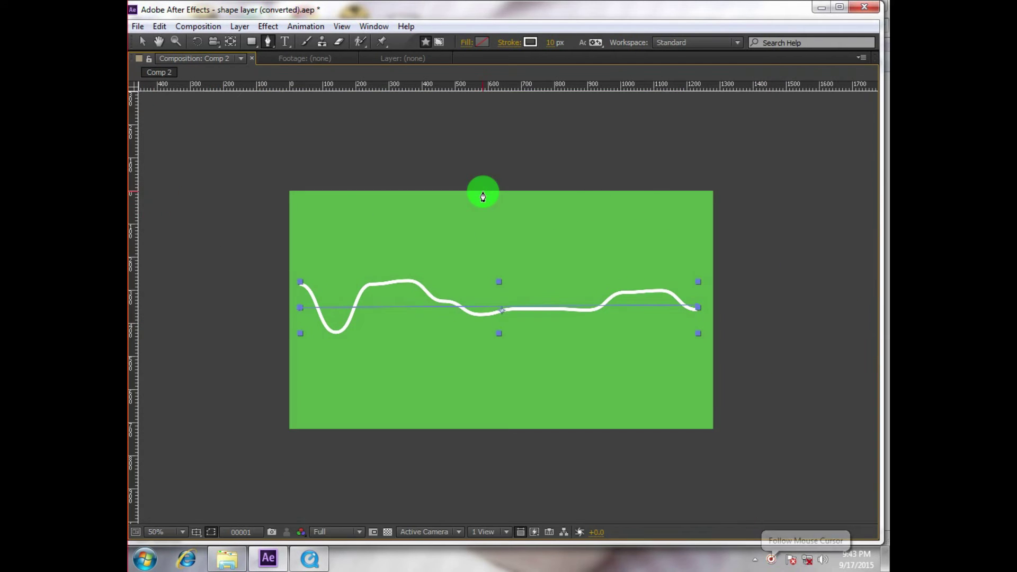
scroll(509, 252, up, 2)
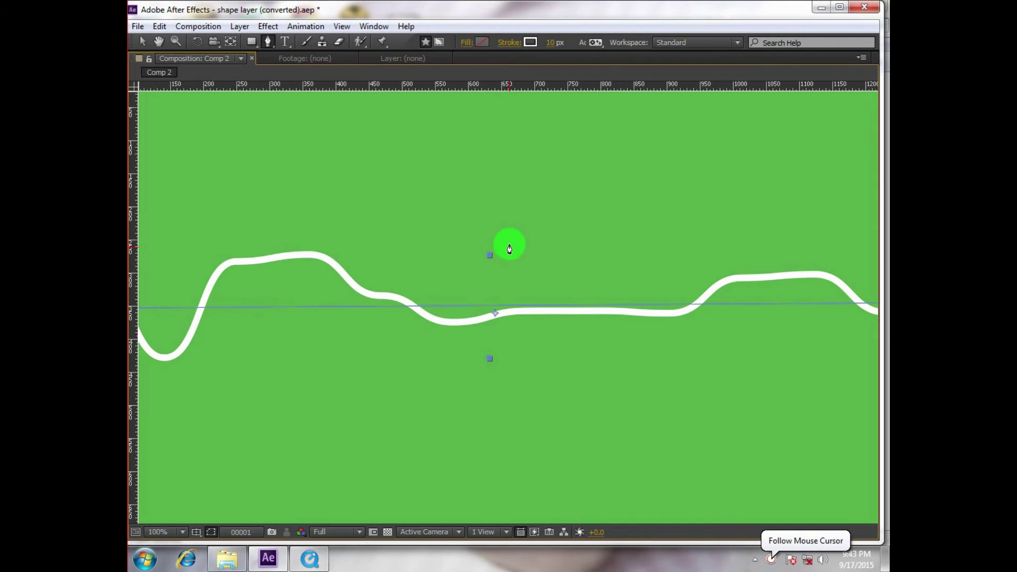
key(space)
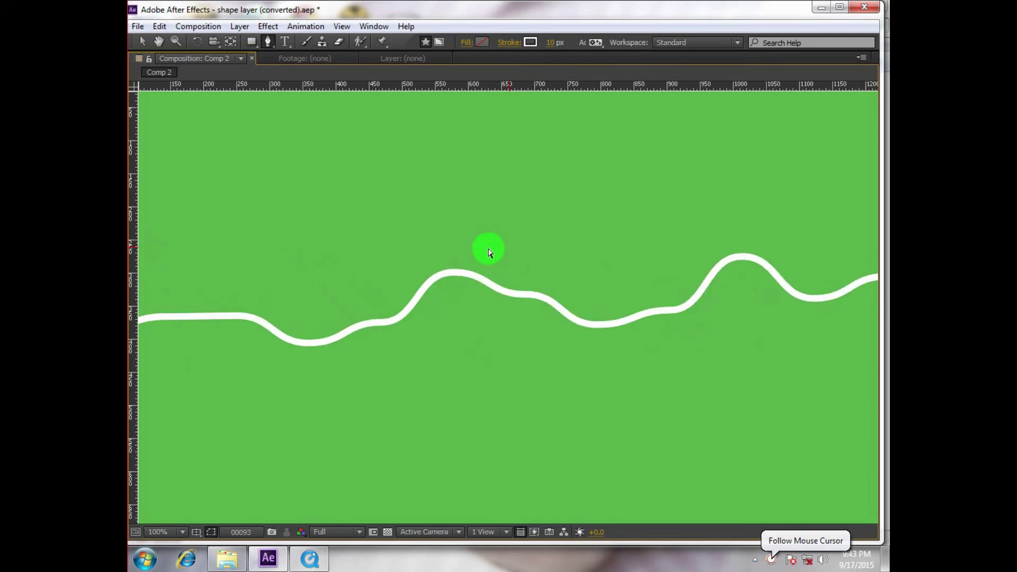
key(space)
scroll(488, 249, down, 2)
key(grave)
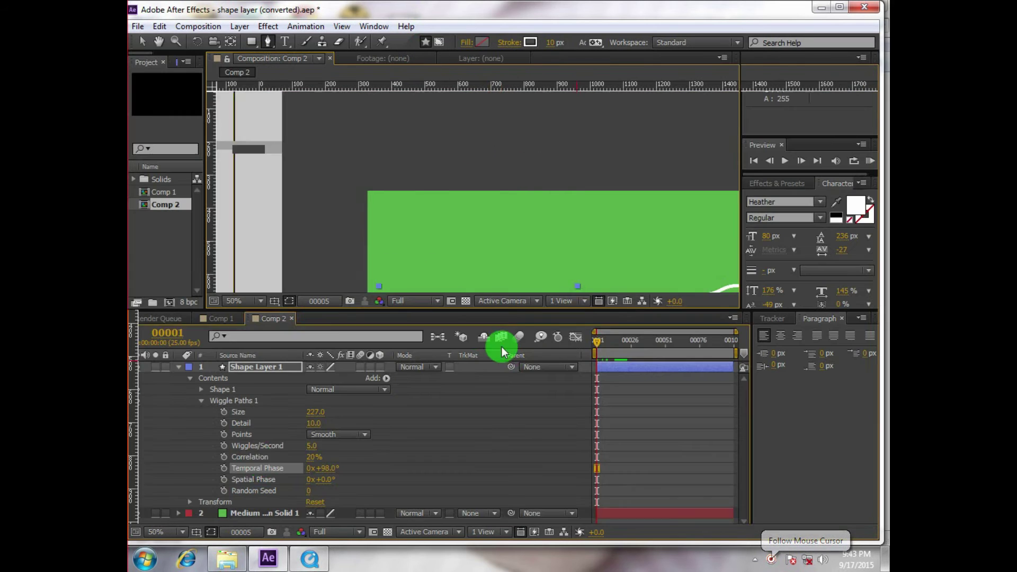
Compare against the rendered Comp_animation QuickTime player, then return to After Effects
key(grave)
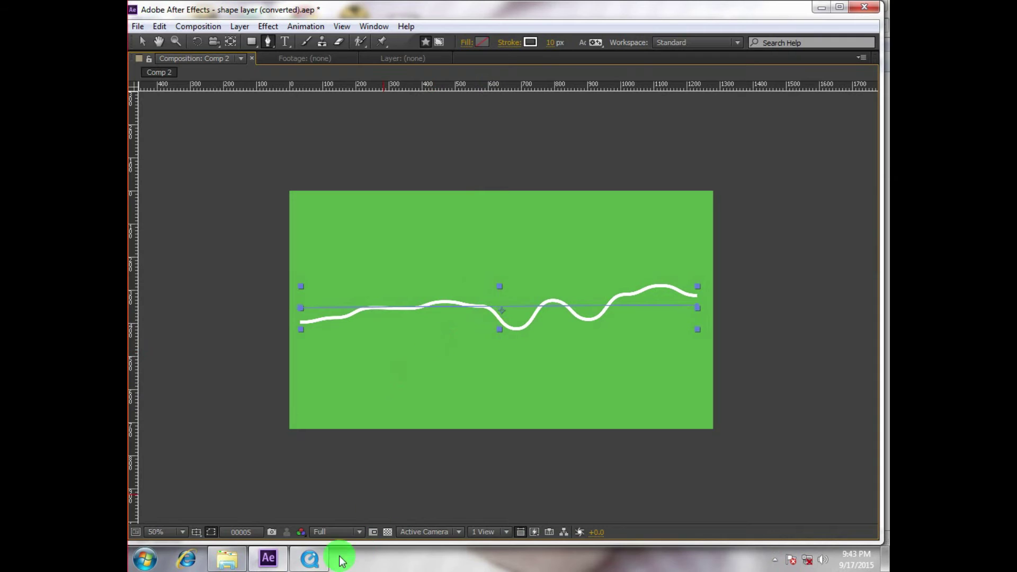
click(312, 562)
click(312, 562)
key(grave)
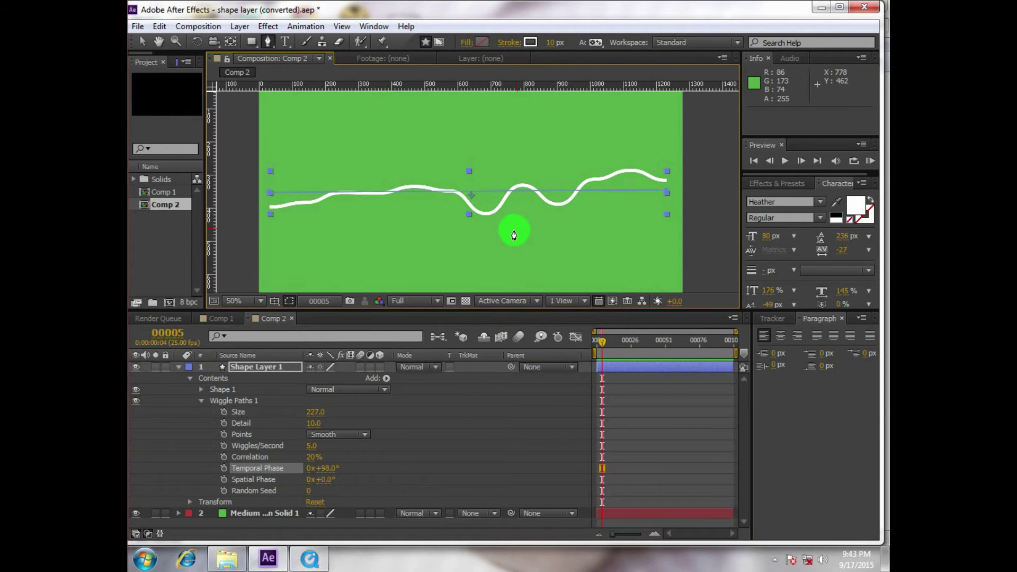
Collapse the shape layer's properties and widen the Project panel's item list
click(179, 367)
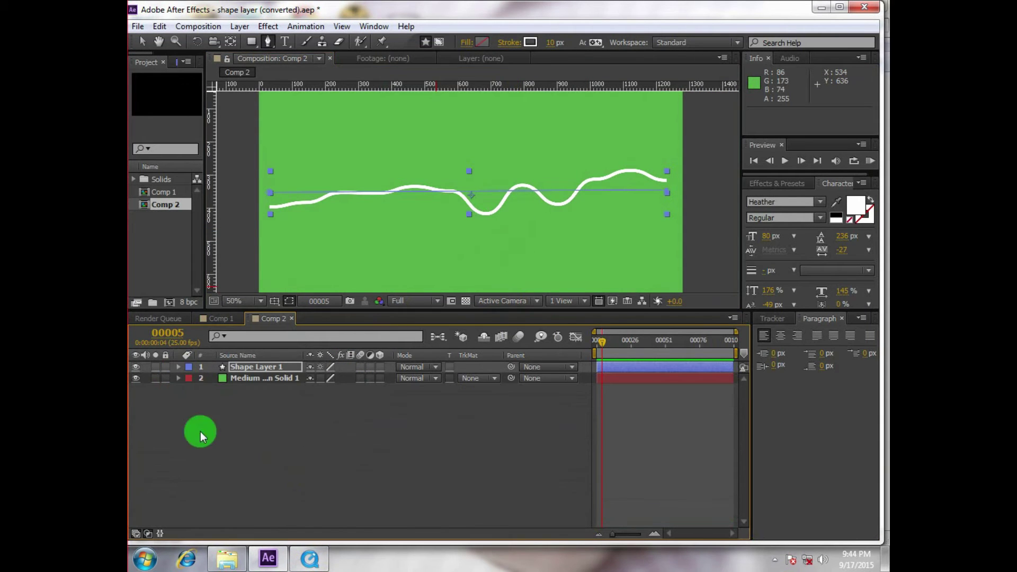
scroll(468, 193, down, 2)
key(g)
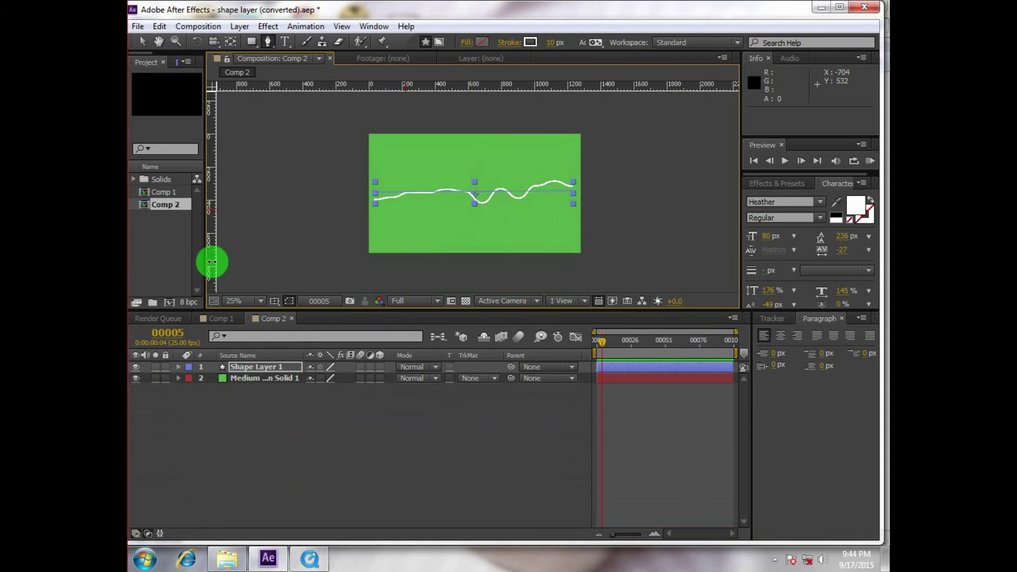
drag(204, 259, 278, 260)
Create a new composition, Comp 3, from the Project panel with default settings
right_click(205, 239)
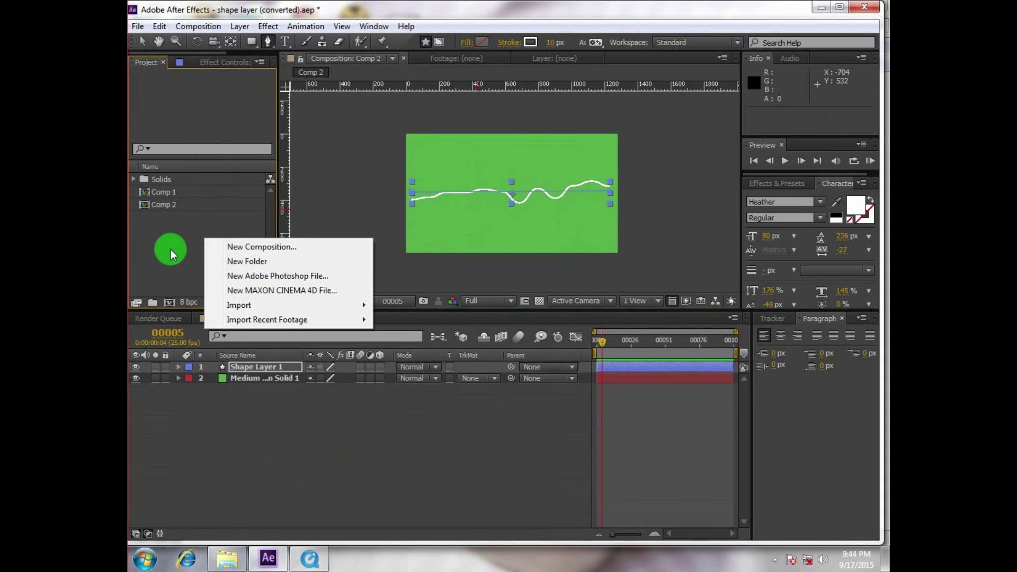
click(232, 249)
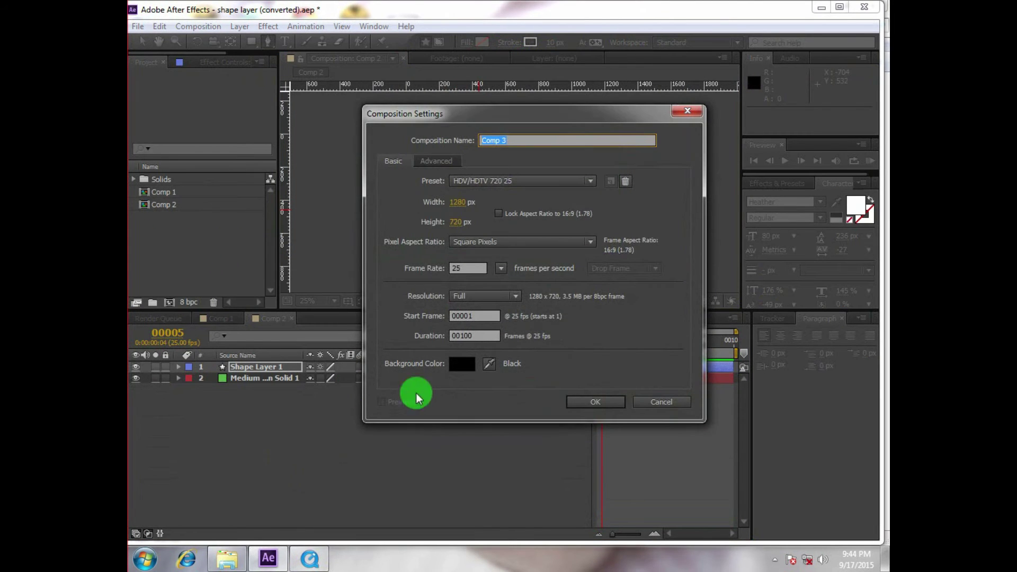
click(586, 405)
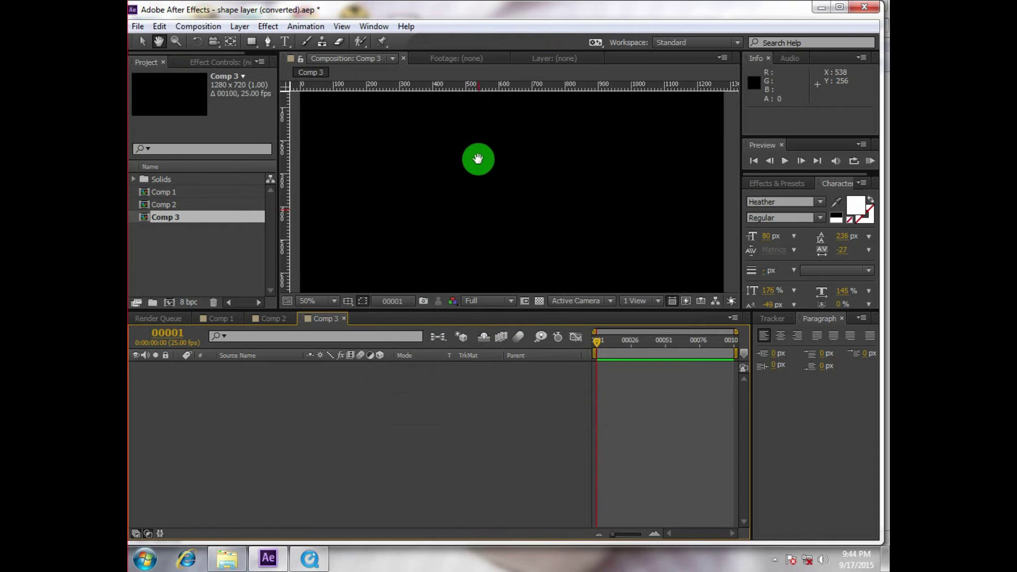
key(h)
Add a new solid layer to Comp 3 and set its colour to EEEEEE
right_click(250, 465)
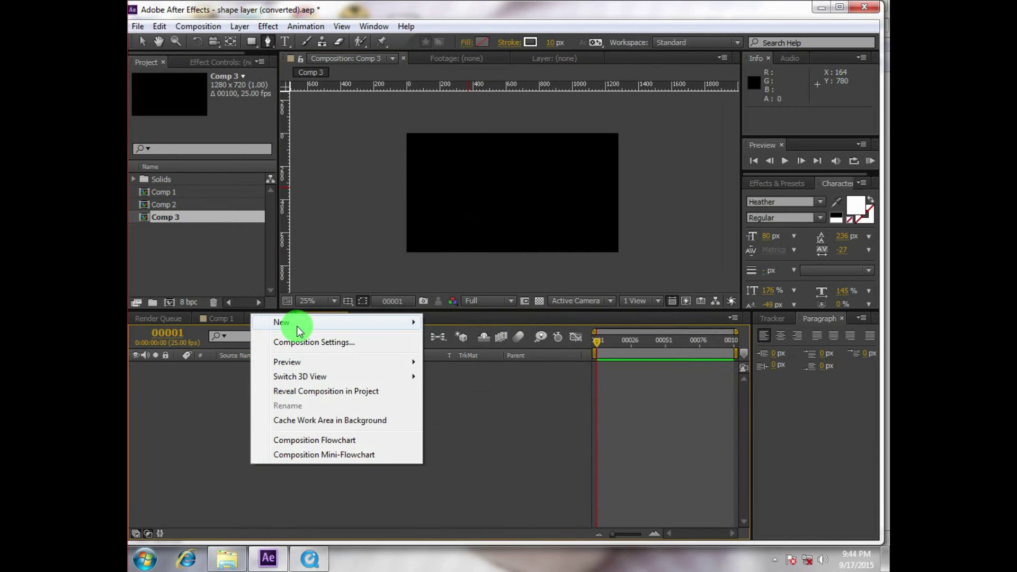
mouse_move(295, 324)
click(473, 358)
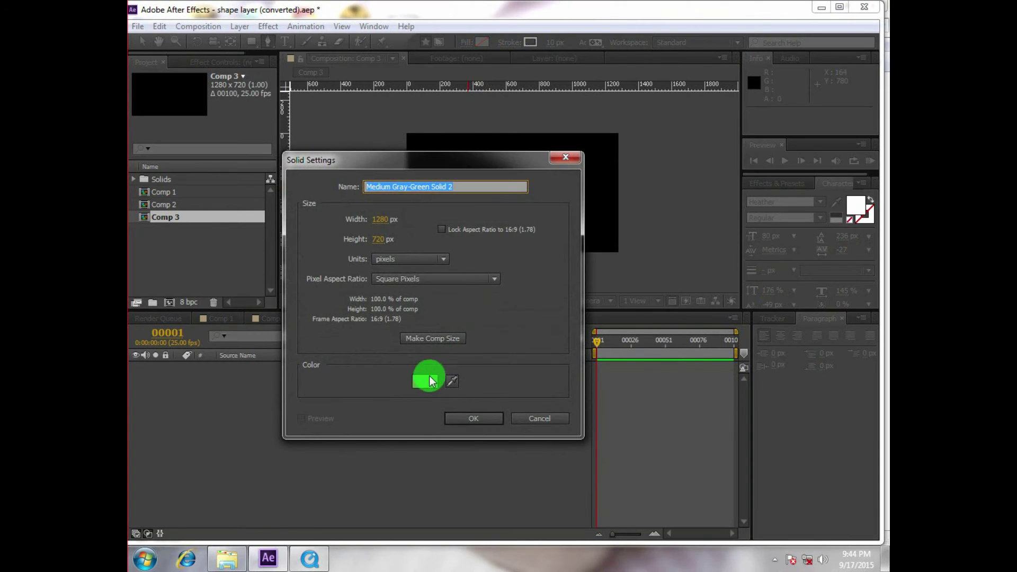
click(422, 380)
drag(177, 417, 152, 352)
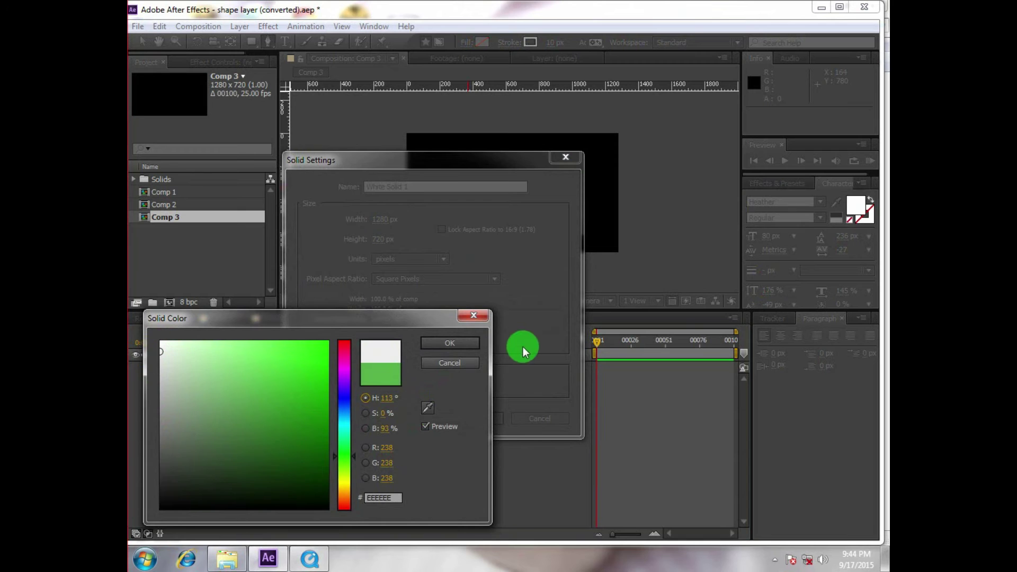
Add the near-white solid to Comp 3 and undo an accidental ellipse mask on it
click(473, 345)
click(476, 421)
key(grave)
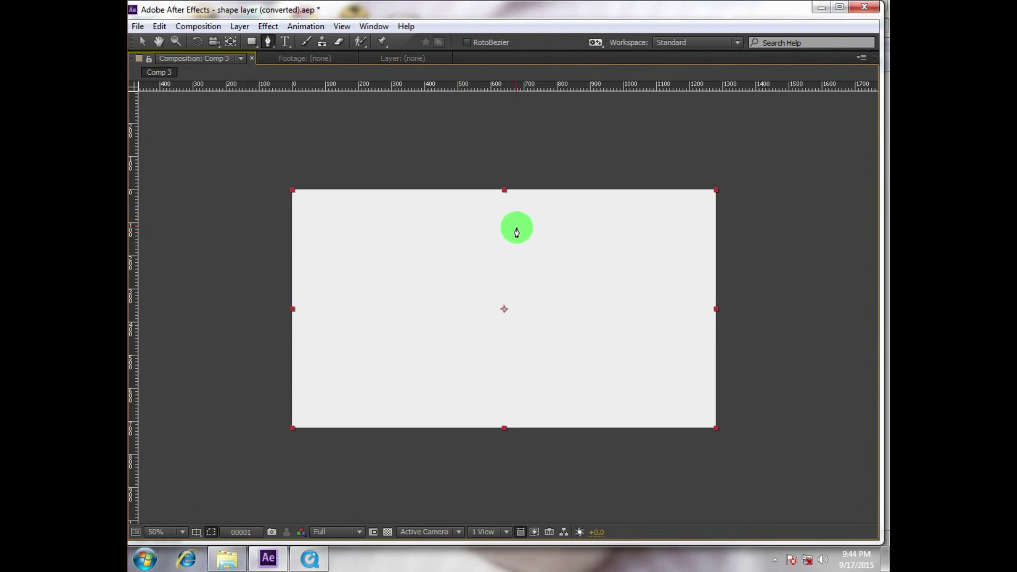
drag(251, 42, 305, 72)
key(grave)
key(grave)
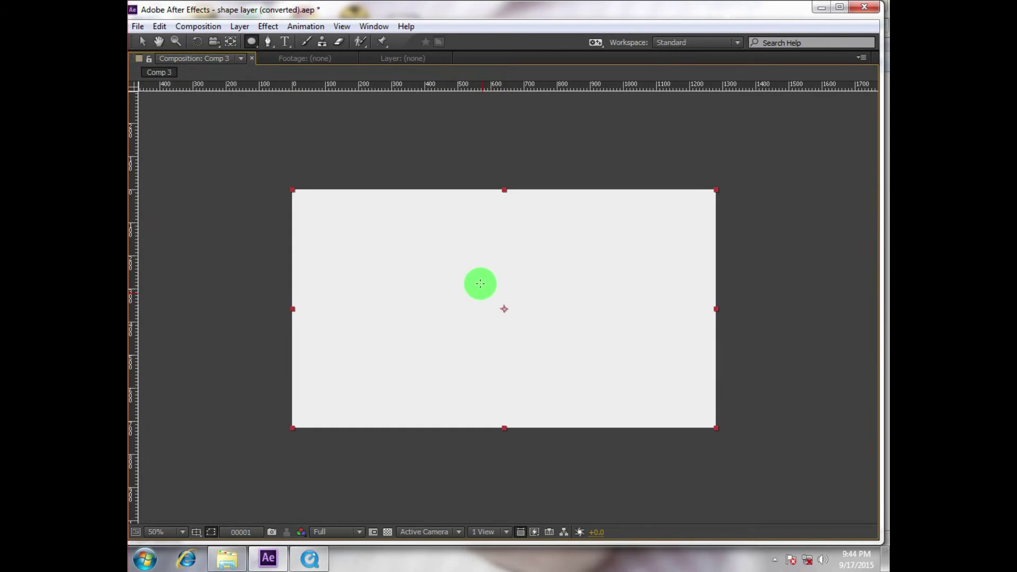
drag(464, 259, 526, 326)
key(ctrl+z)
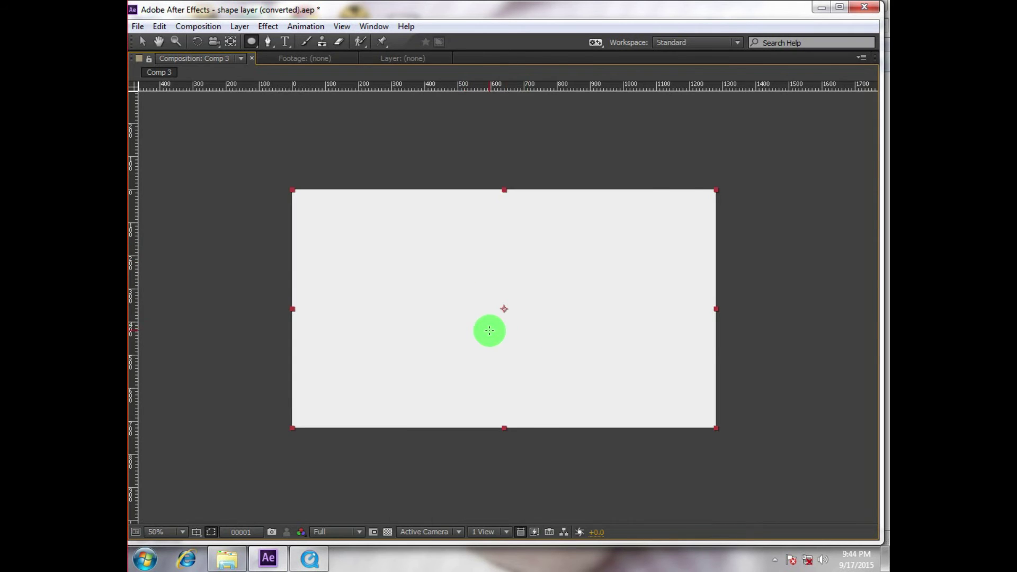
key(grave)
click(302, 386)
key(grave)
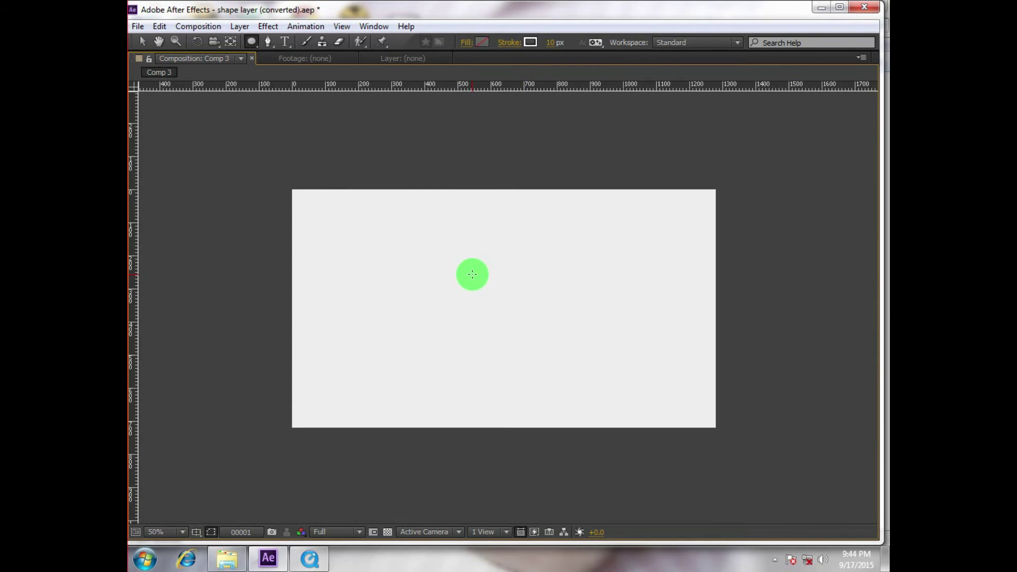
Draw a centred circle shape with a solid yellow fill and no stroke
mouse_move(471, 275)
mouse_down()
mouse_move(542, 334)
mouse_move(534, 327)
mouse_up()
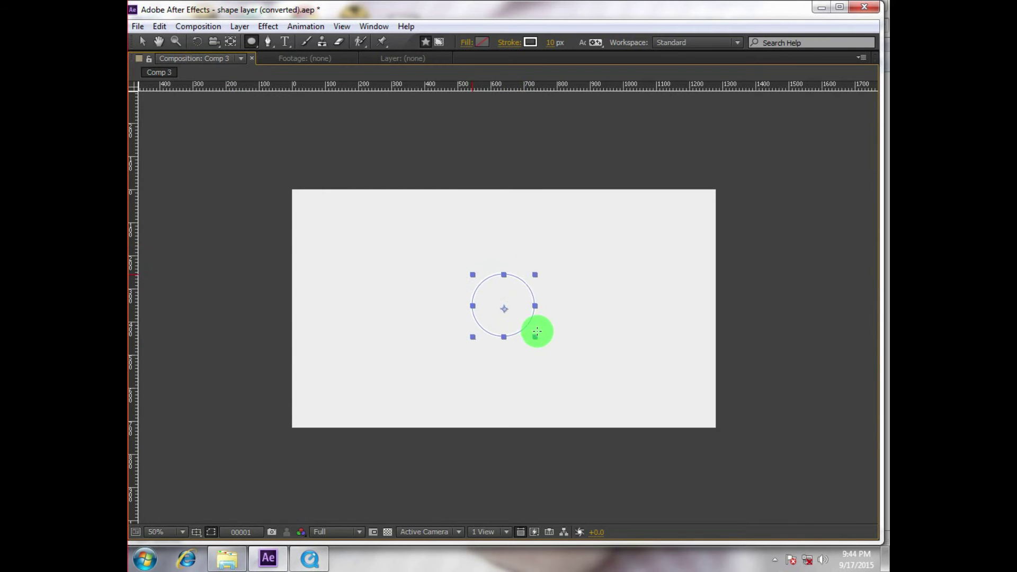
click(466, 42)
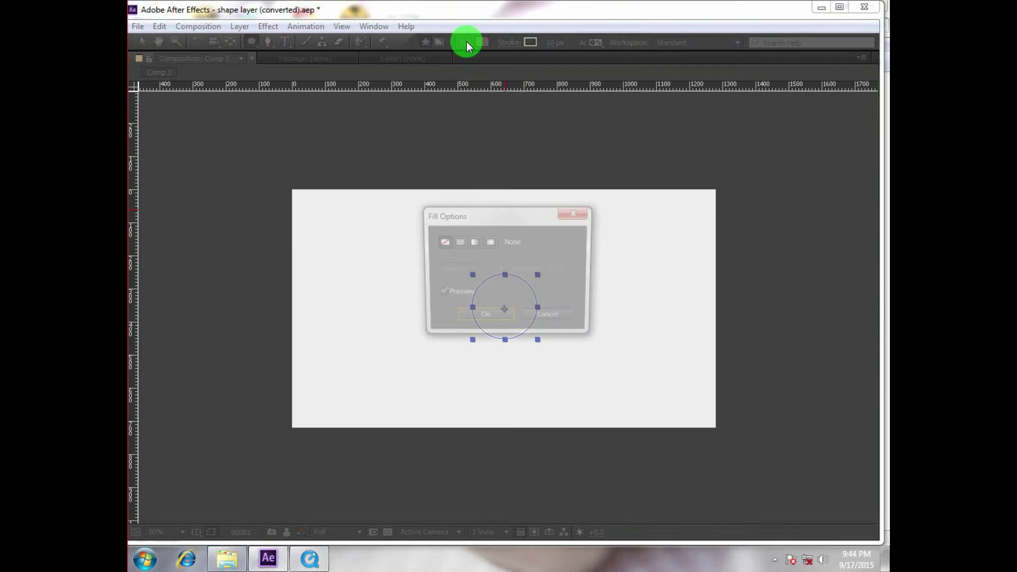
click(459, 243)
click(490, 317)
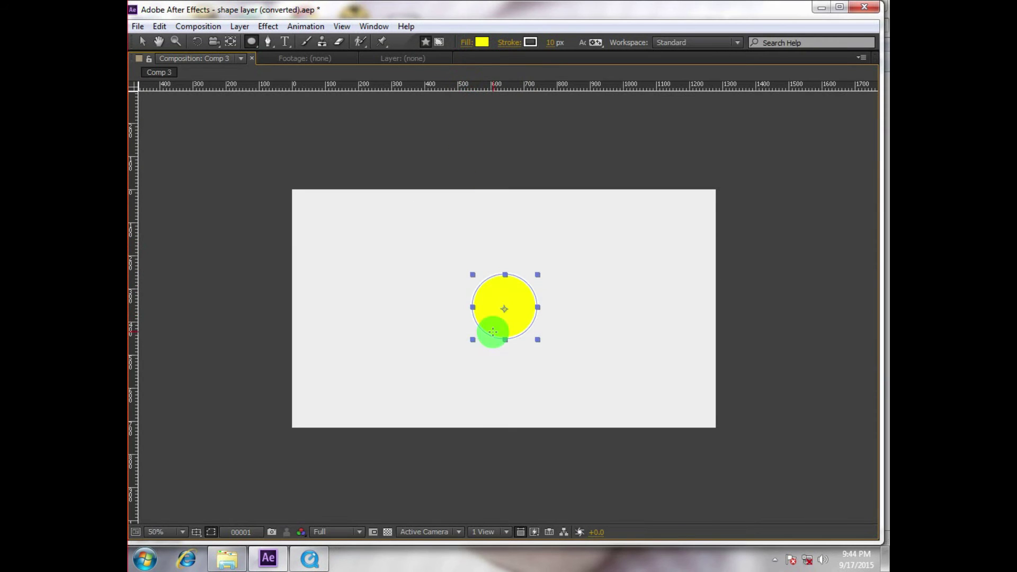
click(512, 44)
click(440, 245)
click(469, 314)
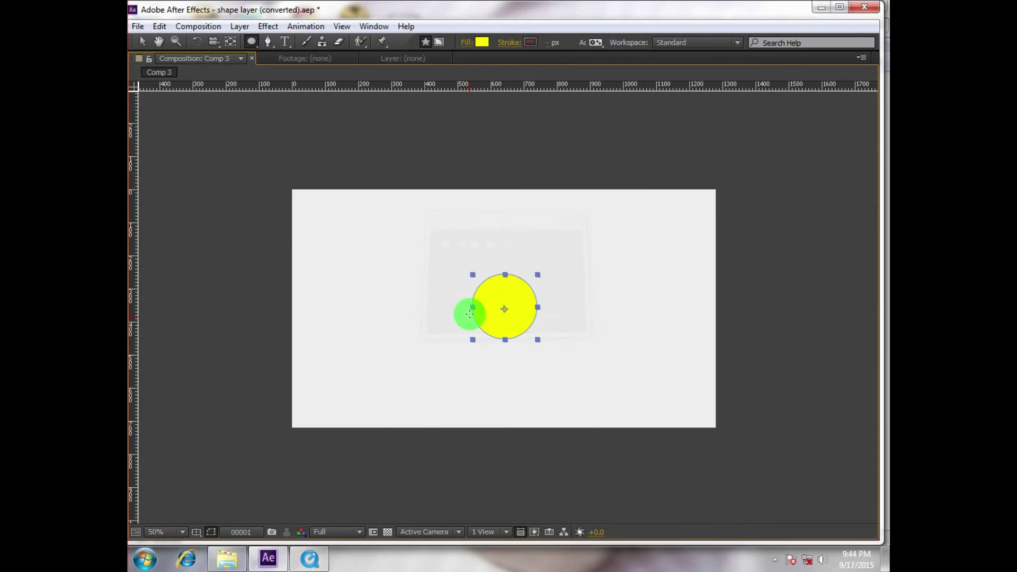
Set the shape fill colour to orange while no layer is selected
key(grave)
click(341, 400)
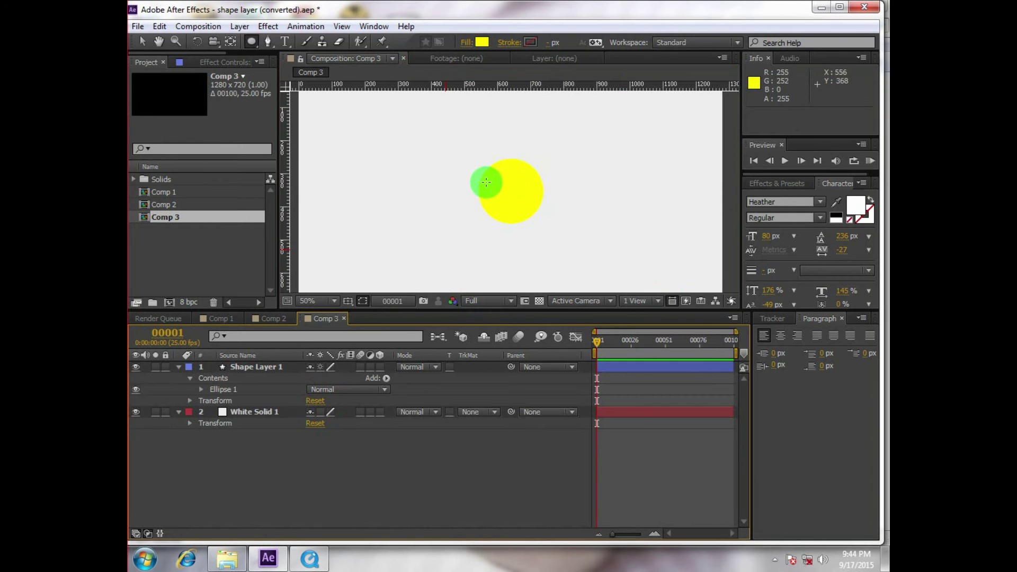
click(481, 42)
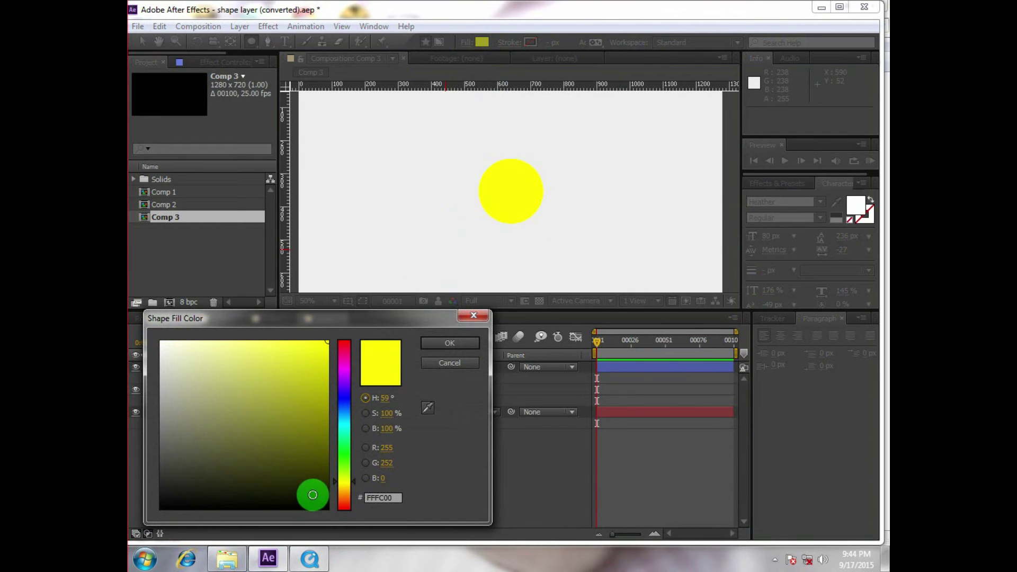
drag(342, 486, 343, 494)
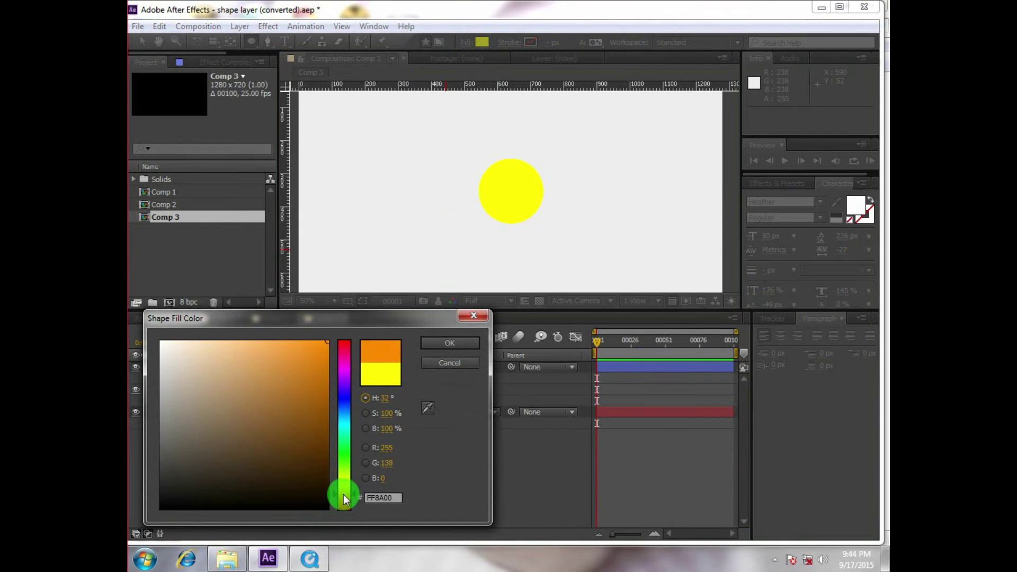
click(438, 349)
Change Shape Layer 1's circle fill to amber orange FFA200 and pan the view
click(264, 374)
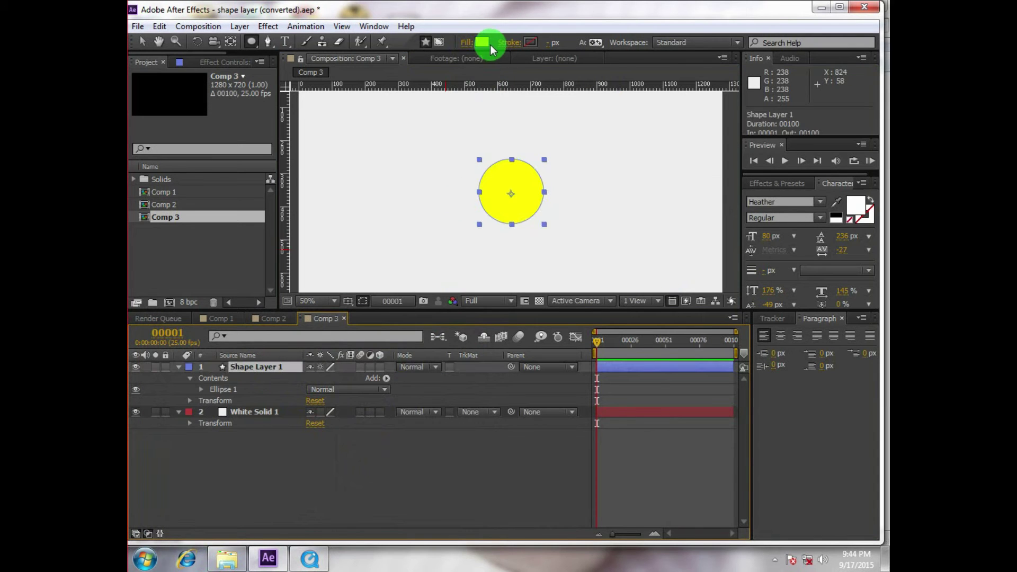
click(489, 46)
drag(345, 492, 348, 491)
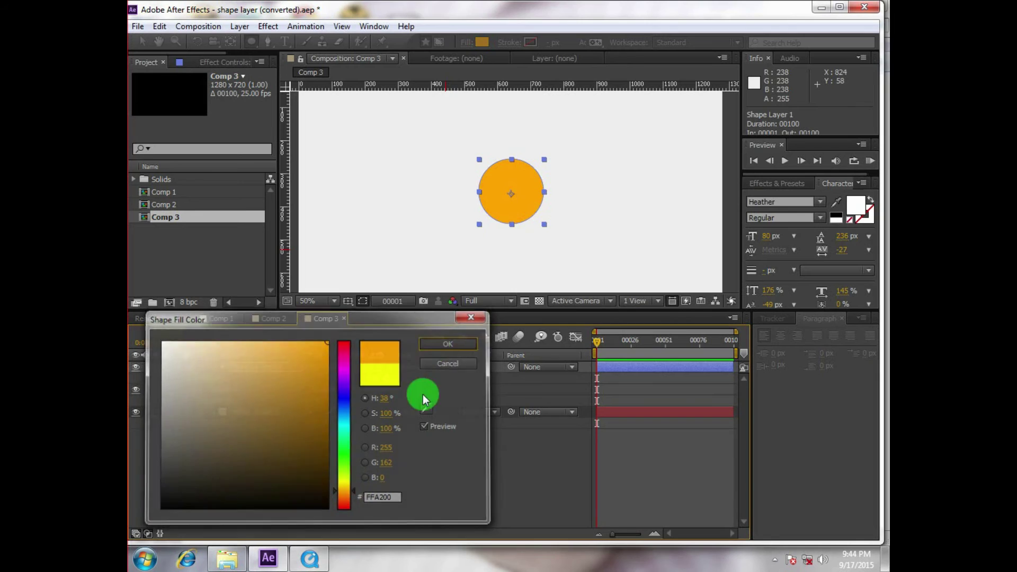
click(448, 343)
key(h)
drag(488, 288, 504, 206)
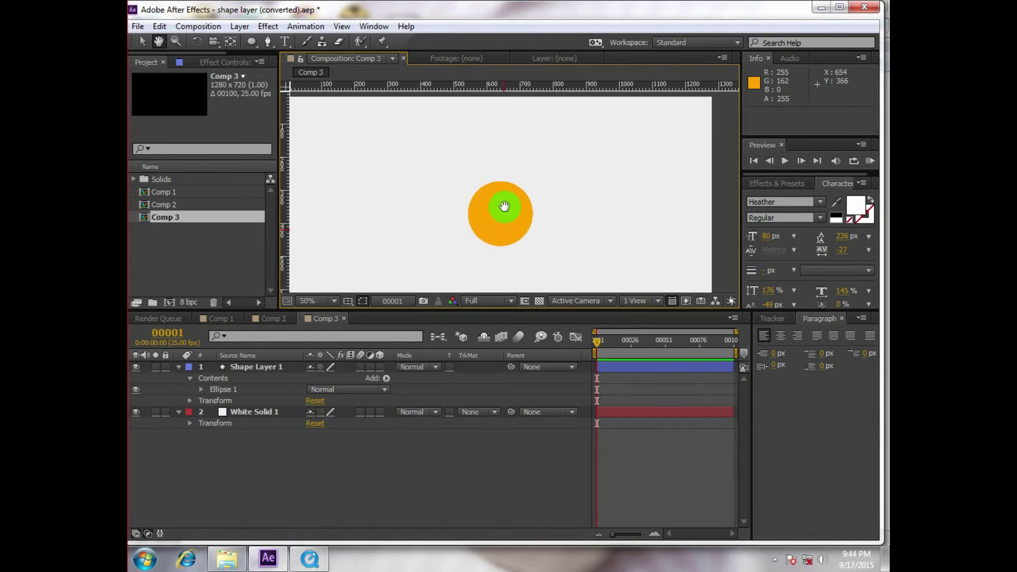
click(268, 42)
Inspect the new vertical line layer at 100% and 50% zoom, then deselect it
key(grave)
key(period)
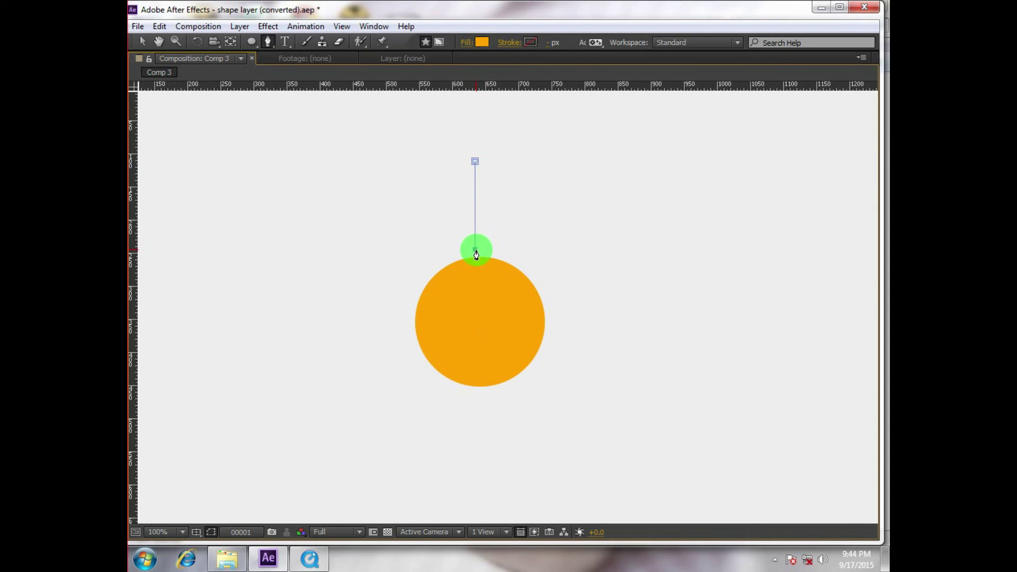
key(comma)
key(grave)
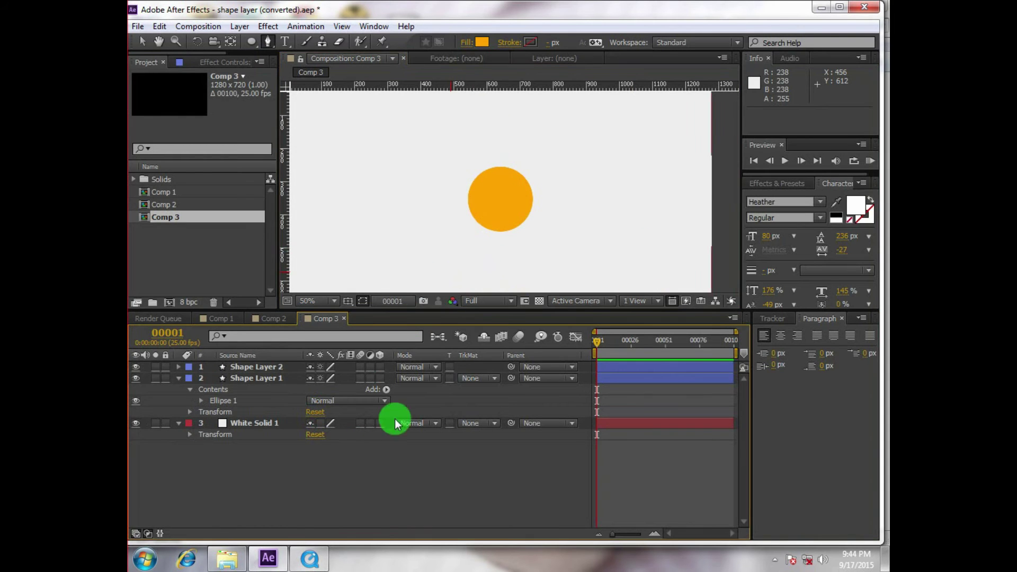
click(266, 370)
key(grave)
key(period)
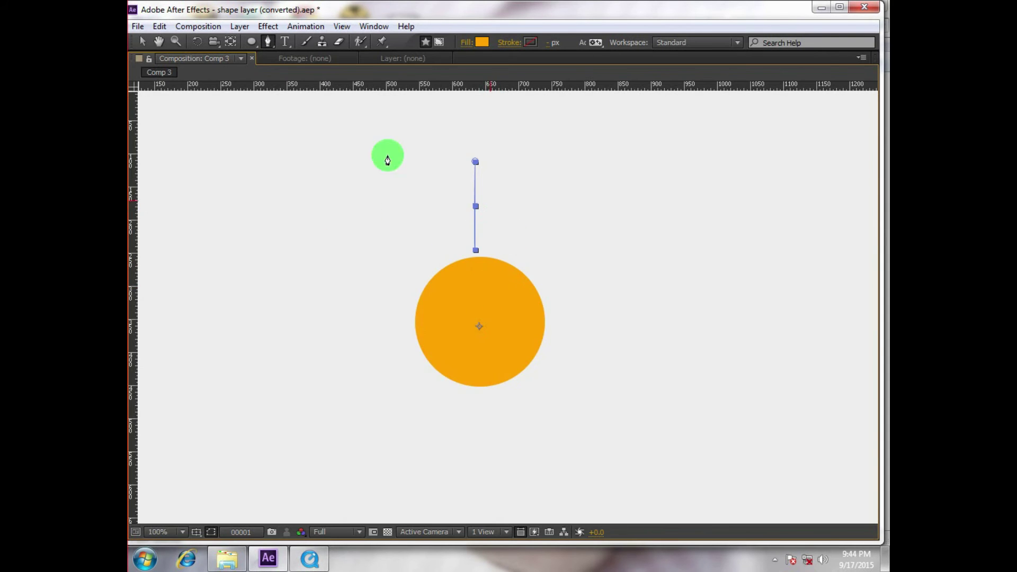
click(142, 41)
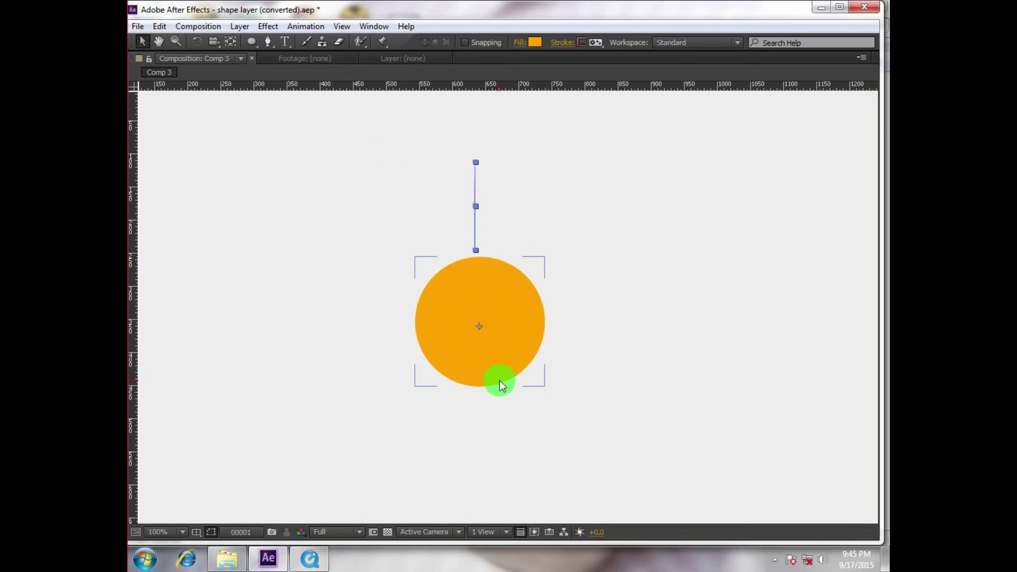
click(479, 208)
key(comma)
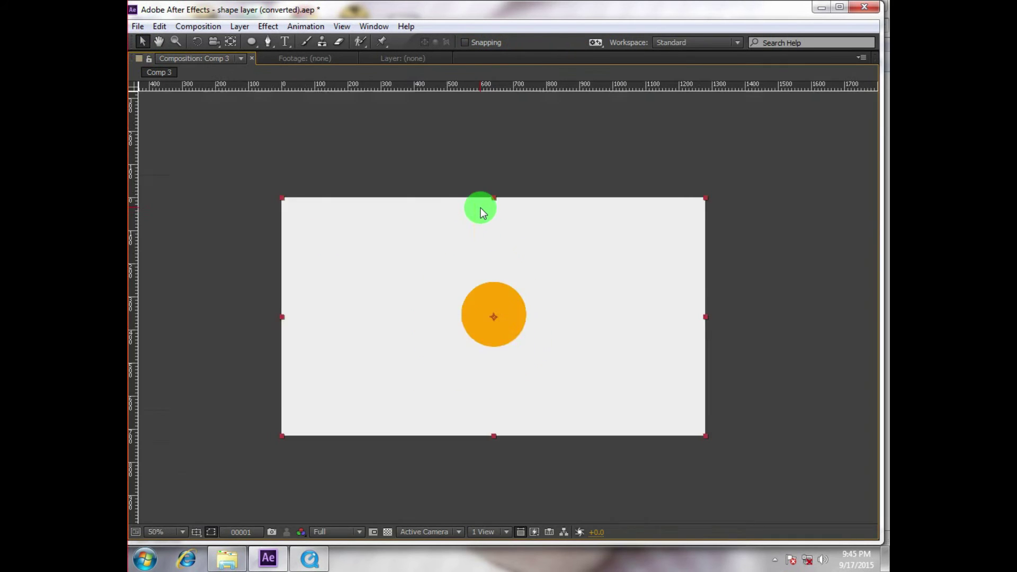
key(grave)
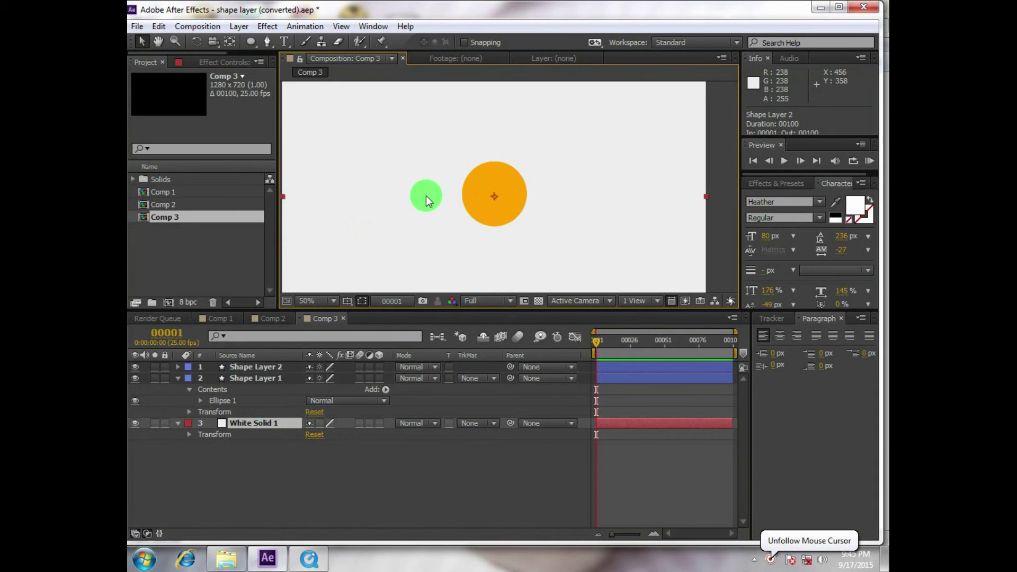
Place a vertical guide through the circle's centre and check the line's top end
key(grave)
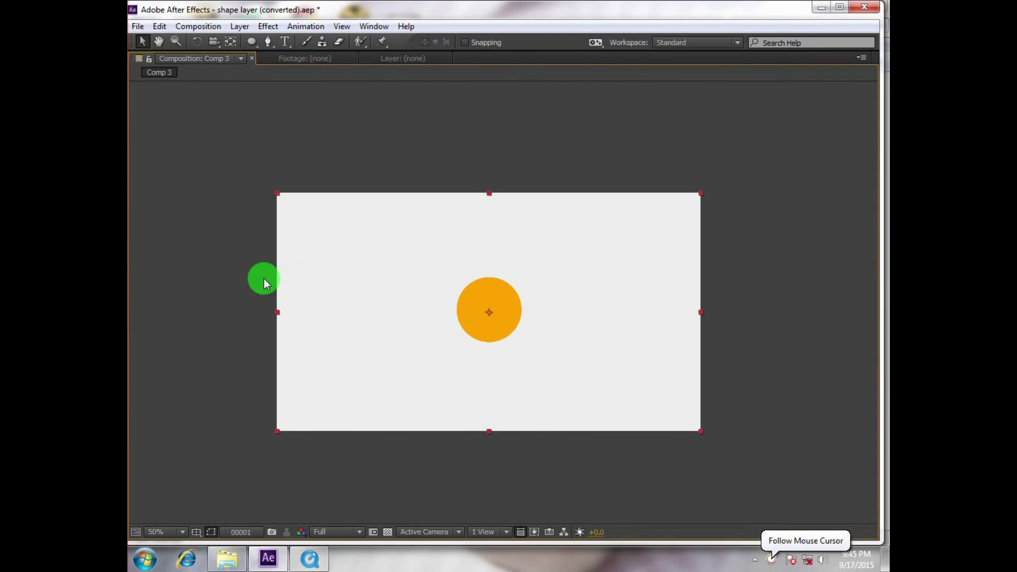
drag(137, 291, 493, 319)
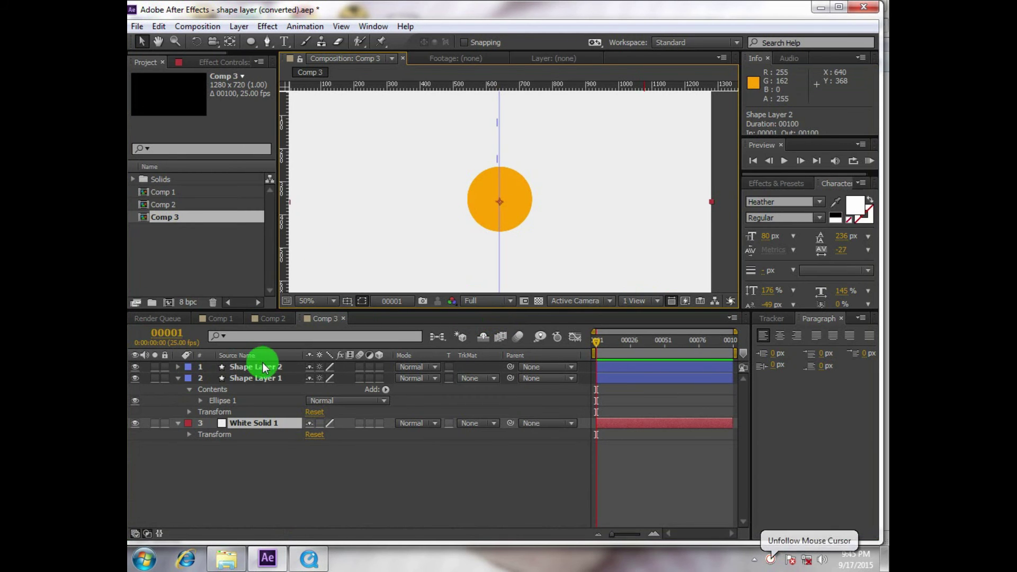
click(265, 361)
scroll(481, 211, up, 4)
drag(481, 211, 451, 297)
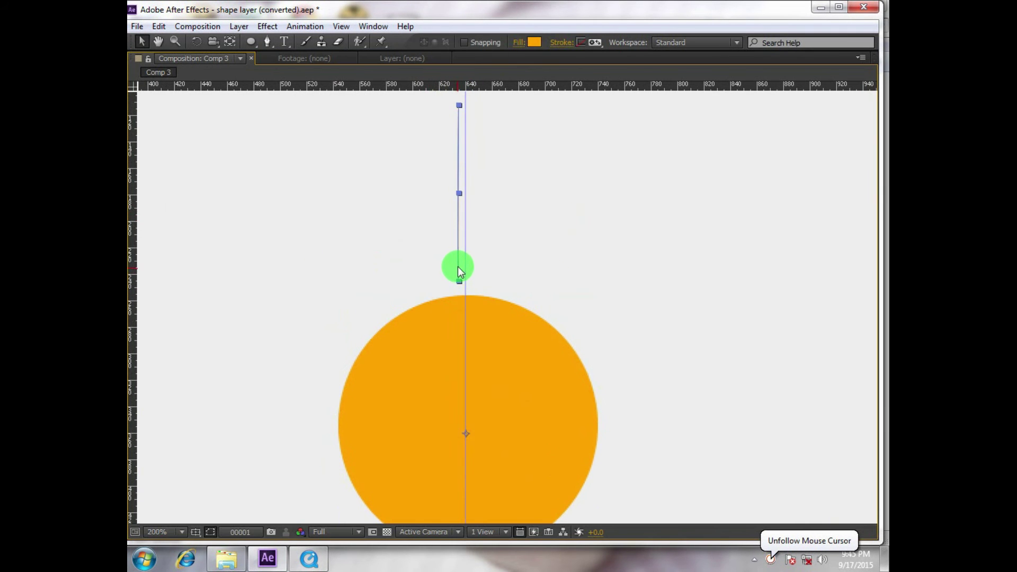
scroll(463, 264, down, 2)
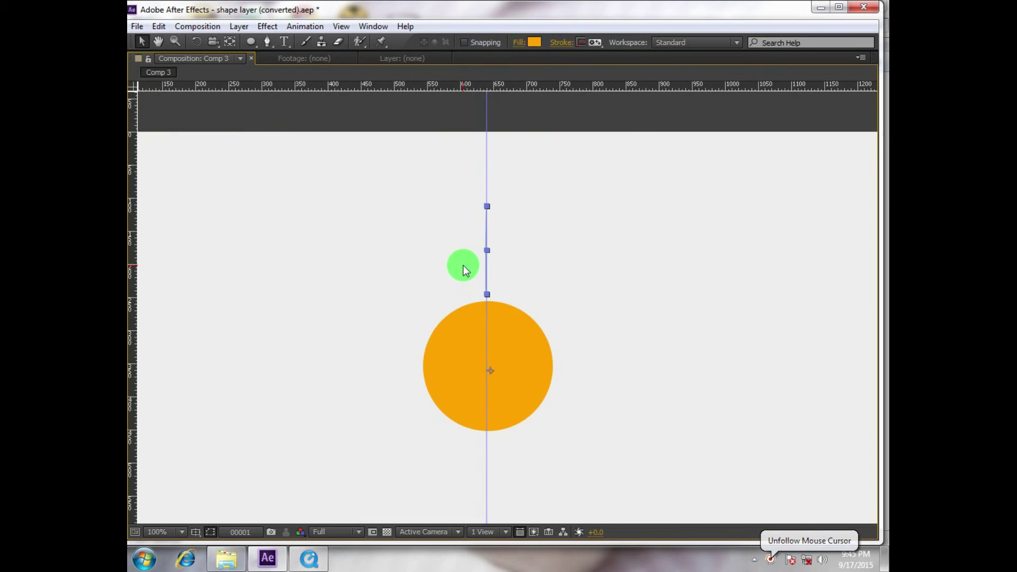
Select the circle layer, try the anchor point tool, then return to Selection
click(538, 411)
scroll(498, 388, up, 2)
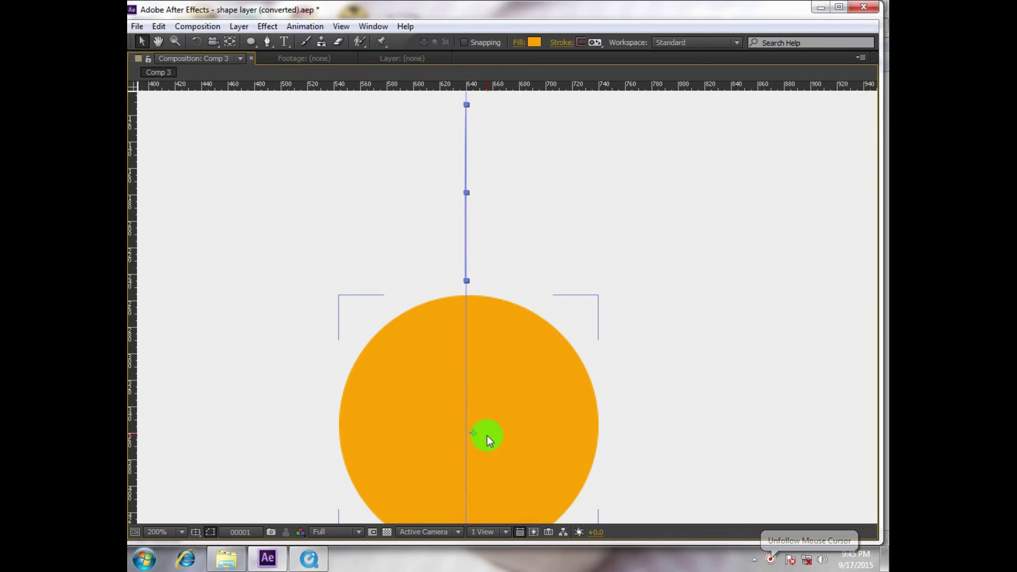
key(y)
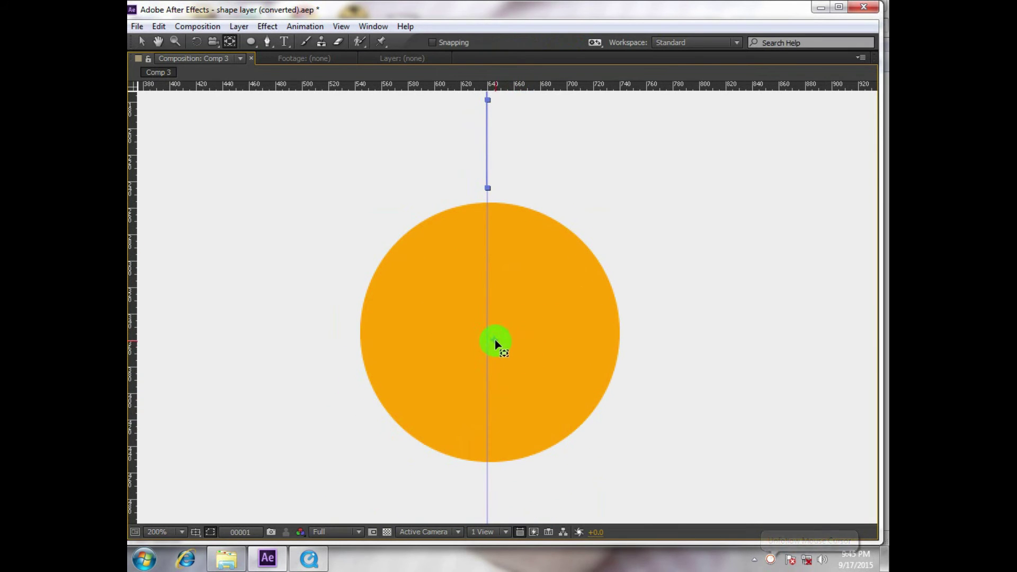
key(v)
scroll(517, 404, down, 1)
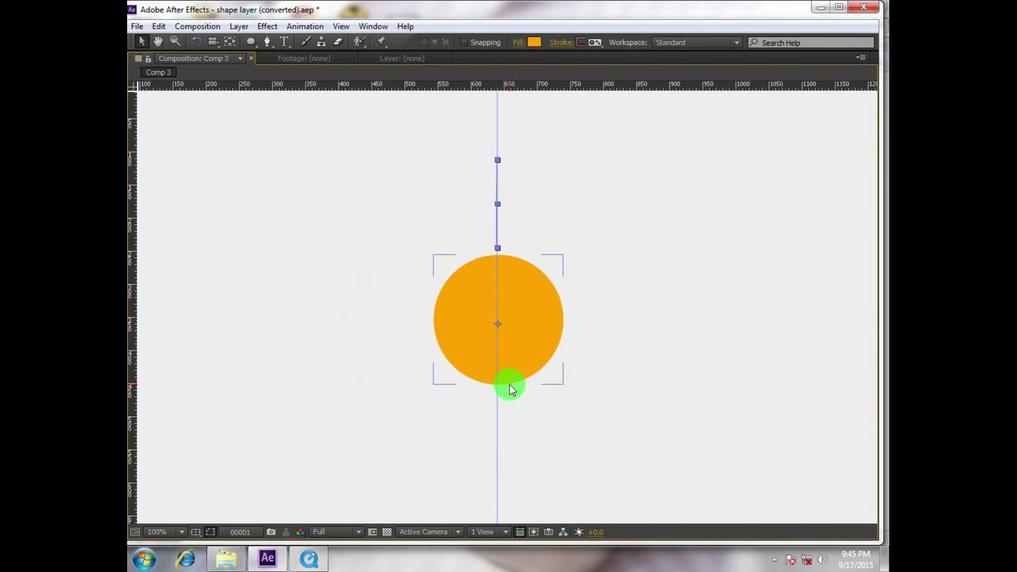
key(grave)
Select Shape Layer 2 and pan the view to centre its path
key(comma)
click(373, 465)
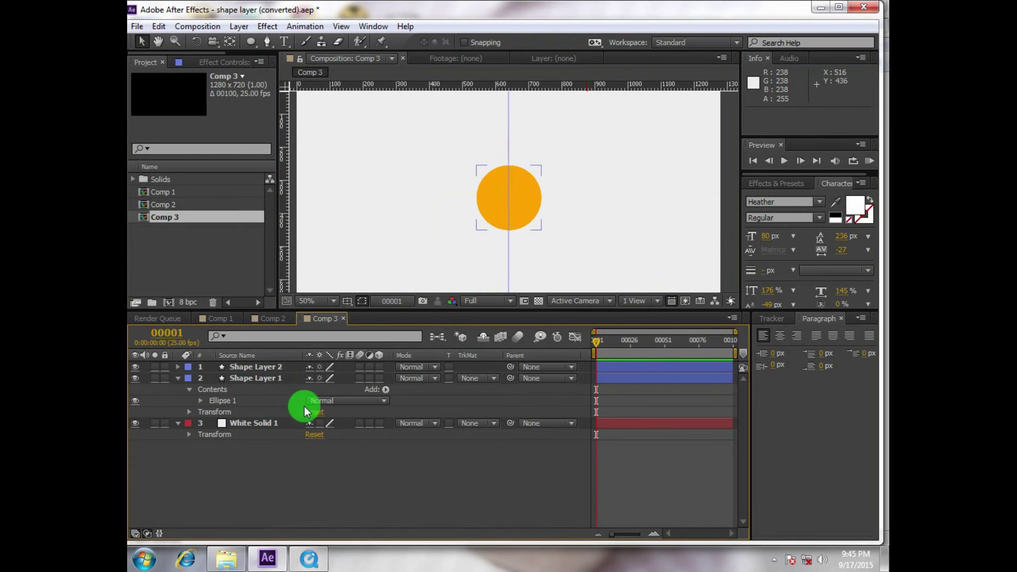
click(279, 366)
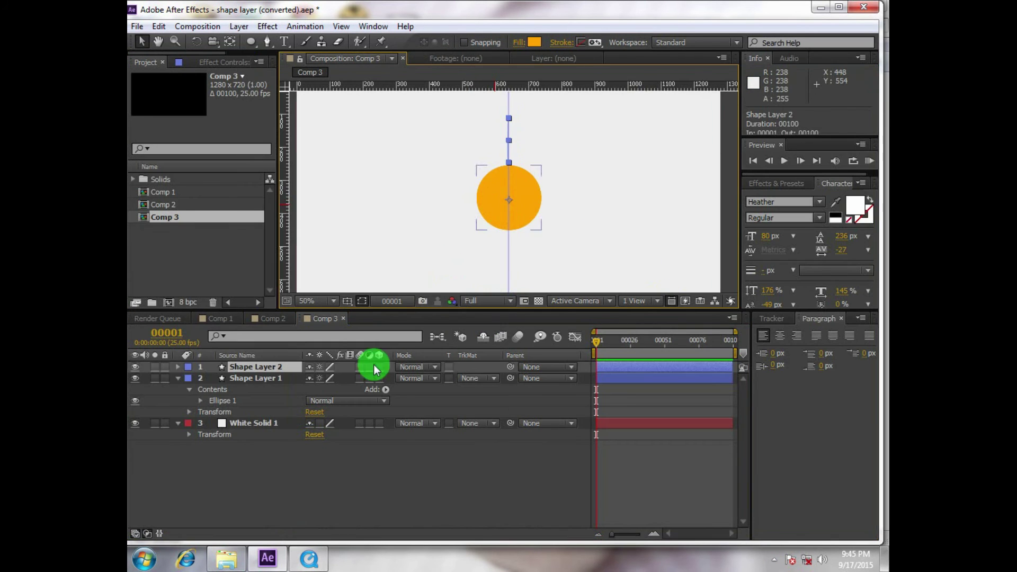
click(273, 367)
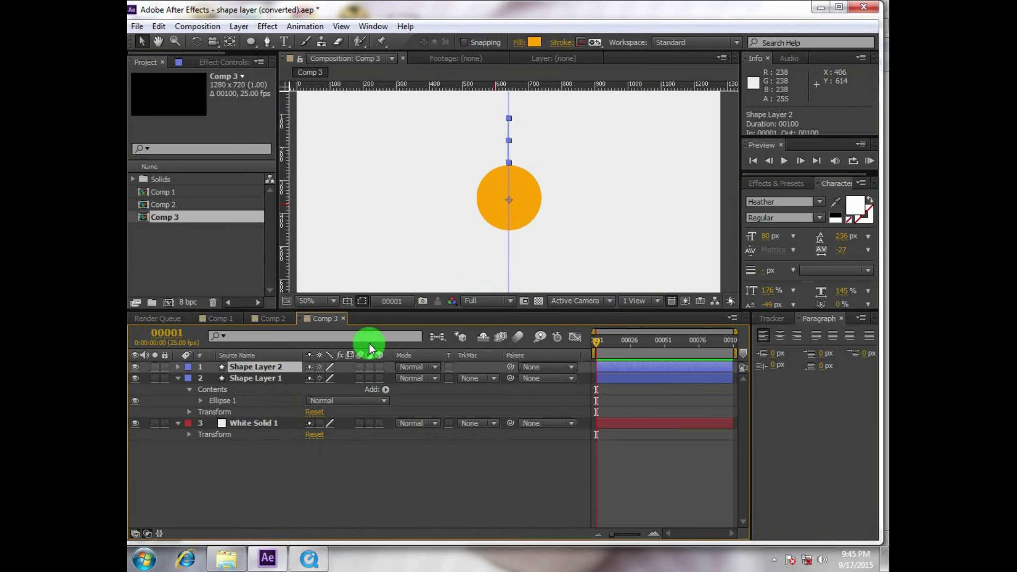
key(h)
drag(510, 176, 520, 231)
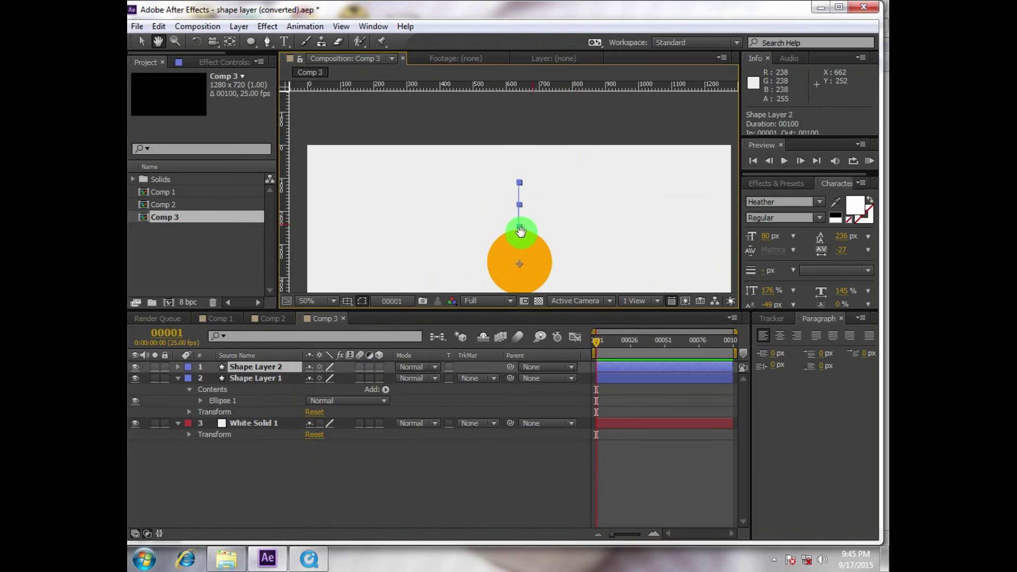
scroll(523, 228, up, 6)
click(287, 441)
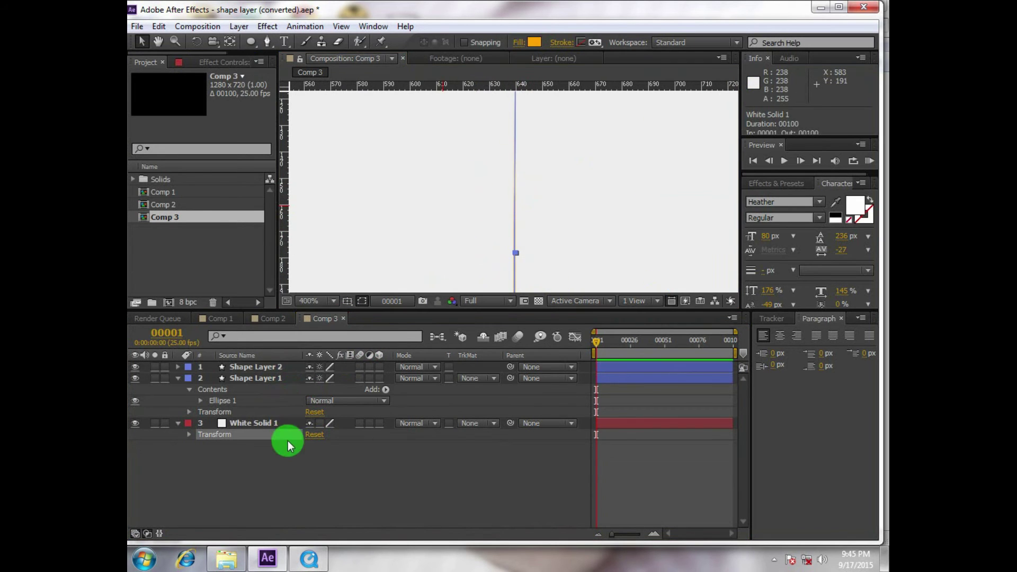
click(273, 367)
Give the path a solid colour stroke and no fill
click(568, 49)
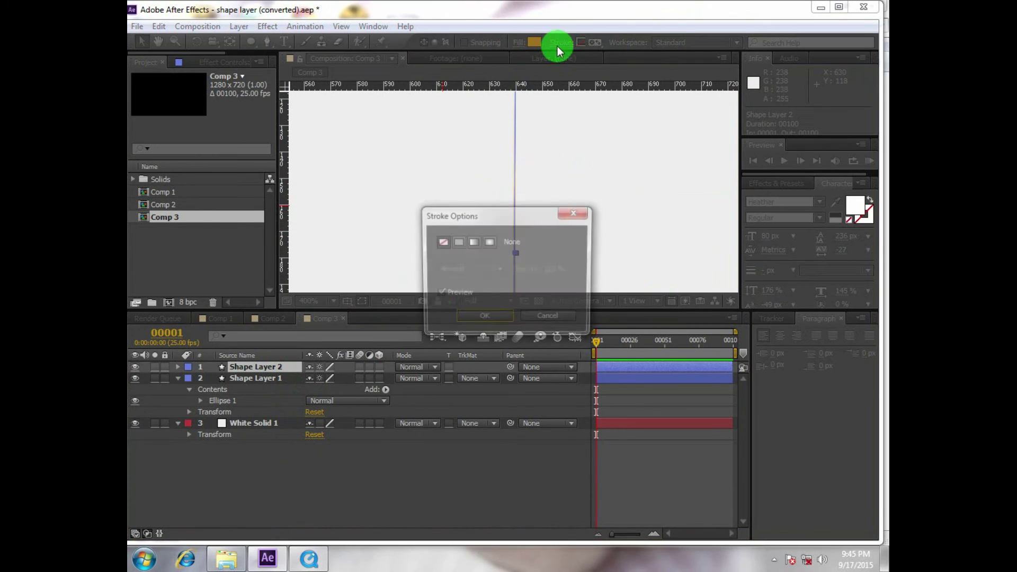
click(456, 243)
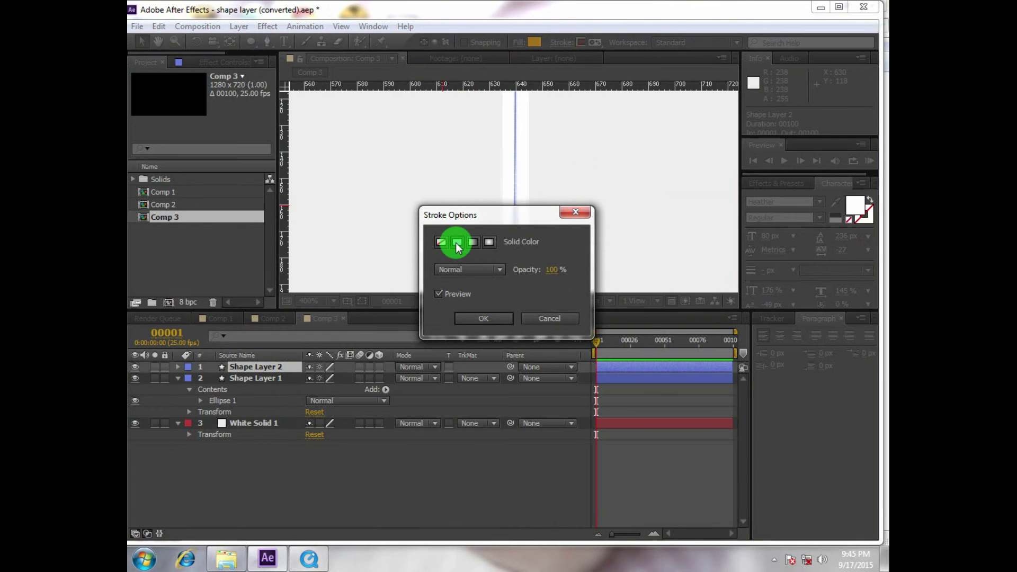
click(483, 318)
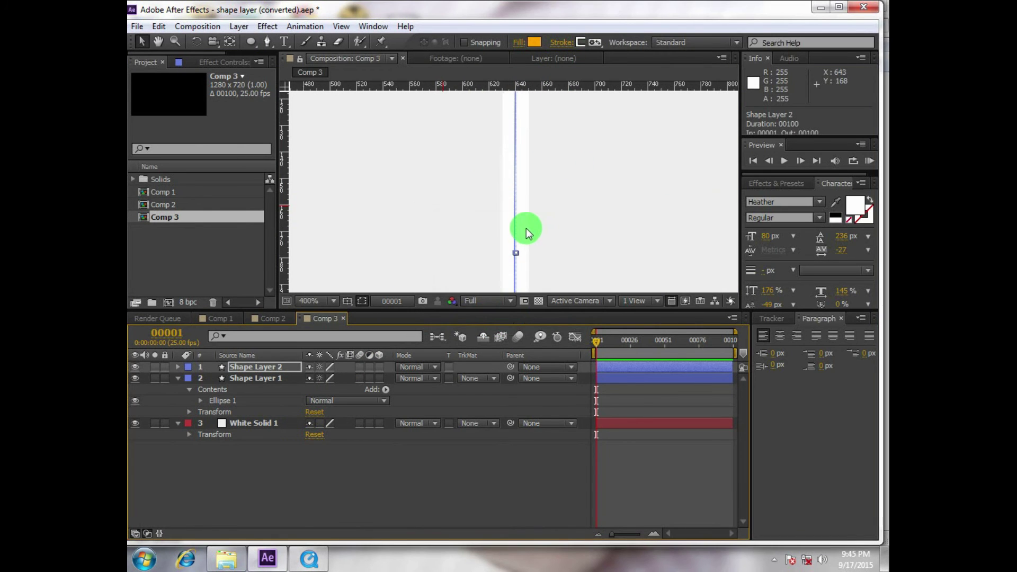
scroll(526, 228, down, 4)
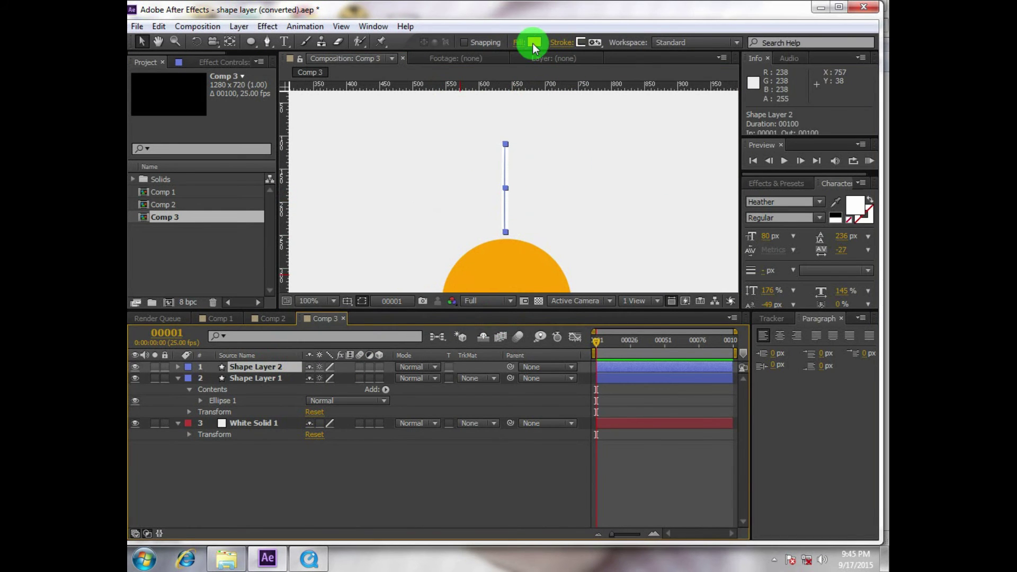
click(519, 42)
click(442, 244)
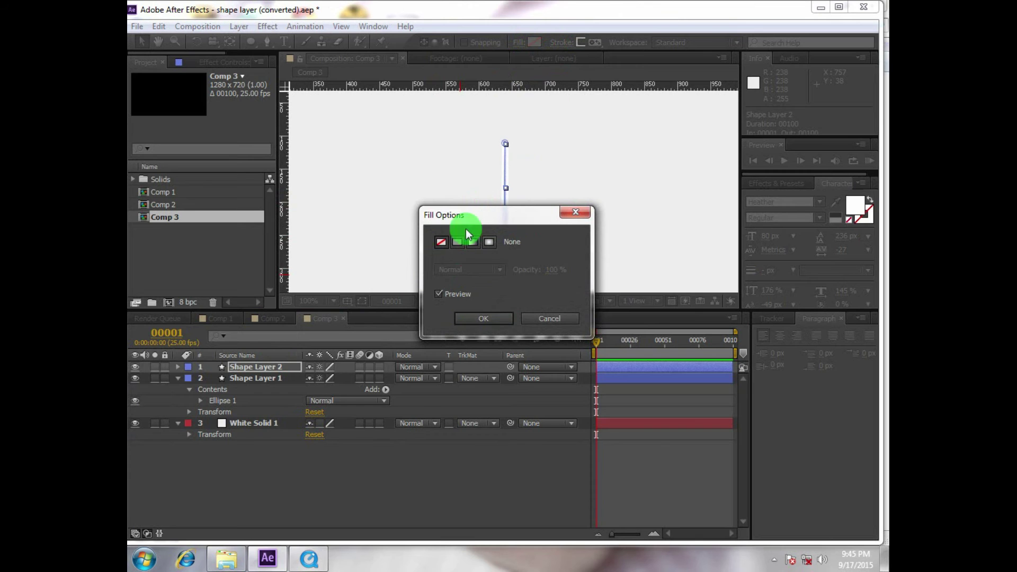
click(493, 318)
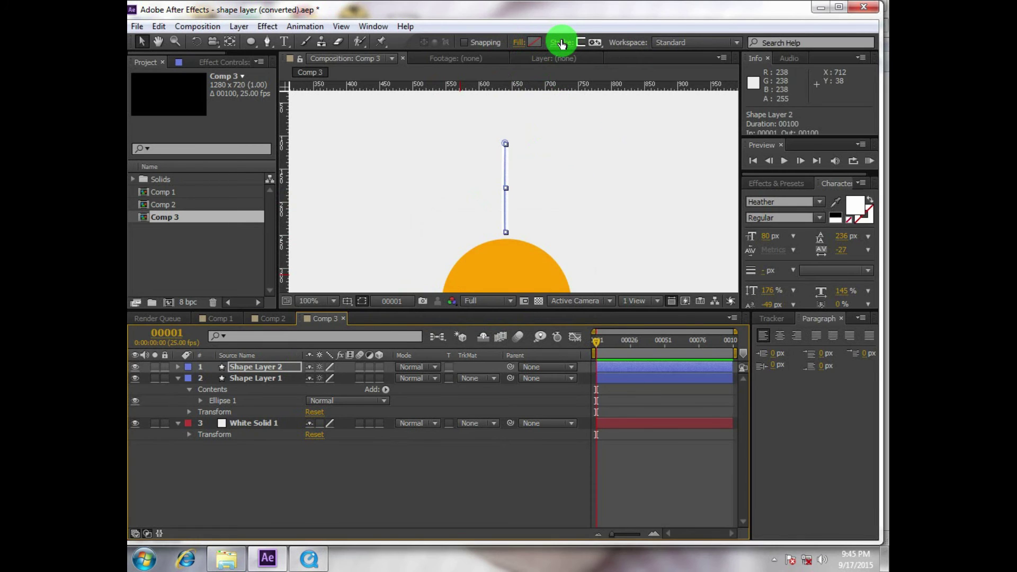
click(560, 42)
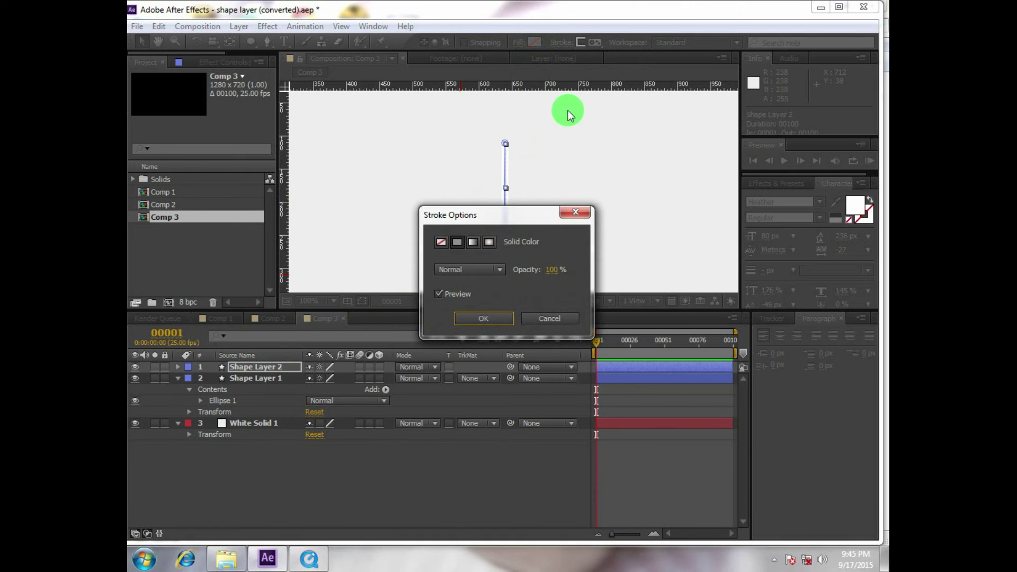
click(483, 317)
Set the path's stroke colour to a vivid orange matching the circle
click(581, 41)
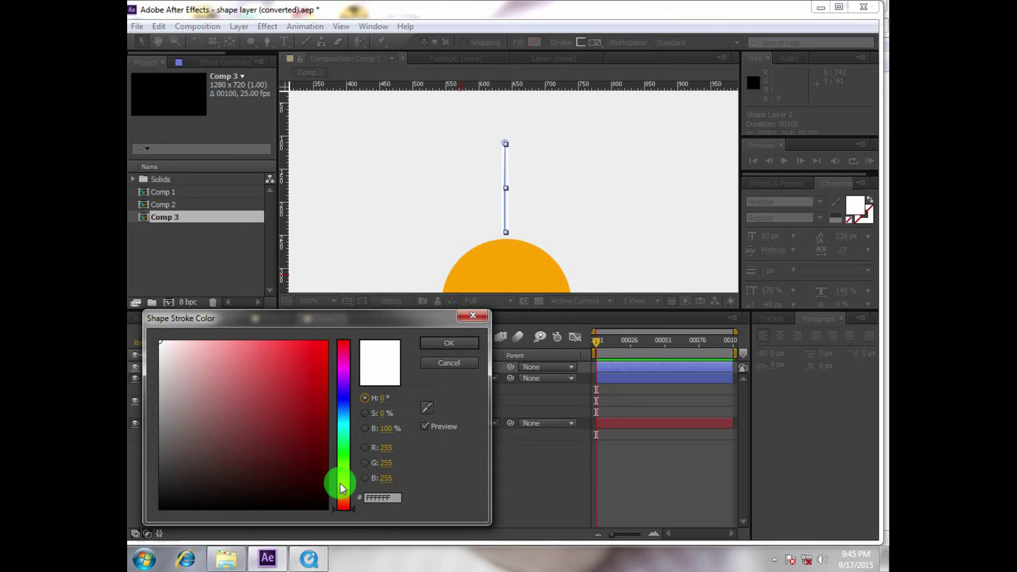
drag(340, 483, 344, 489)
click(320, 444)
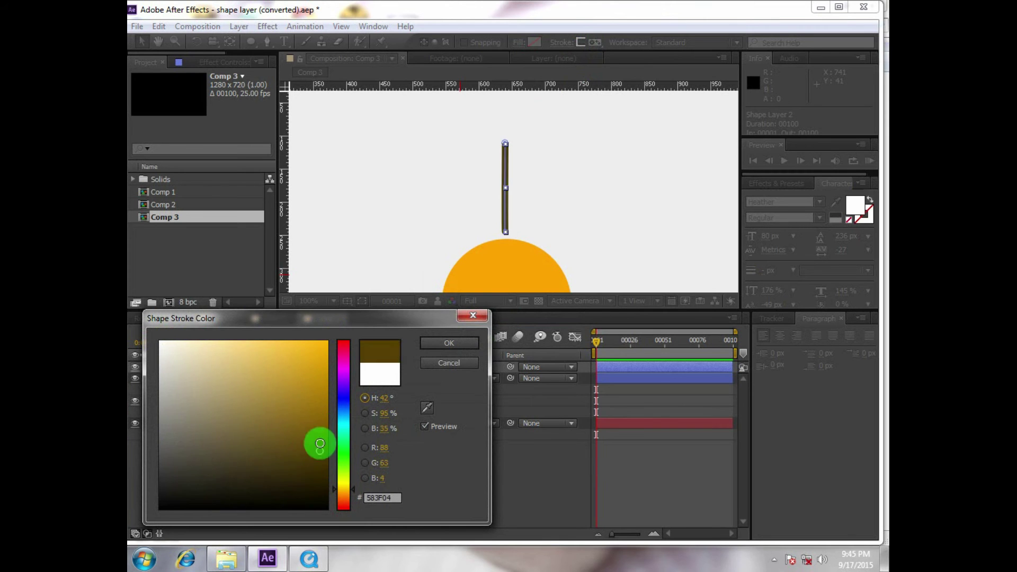
drag(320, 444, 325, 330)
click(447, 342)
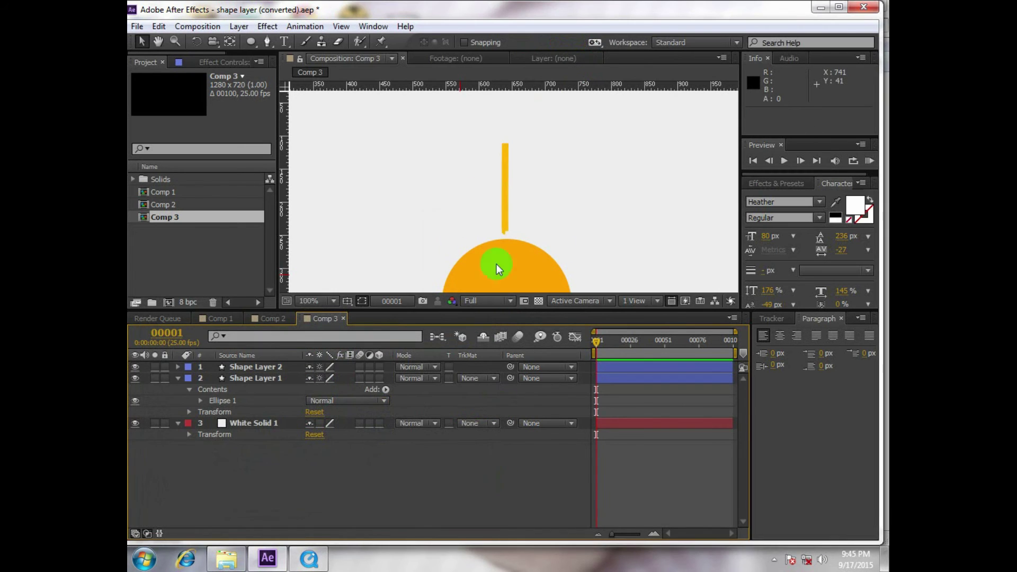
Expand Shape Layer 2's properties and check its Transform group
scroll(476, 243, down, 2)
scroll(511, 236, up, 4)
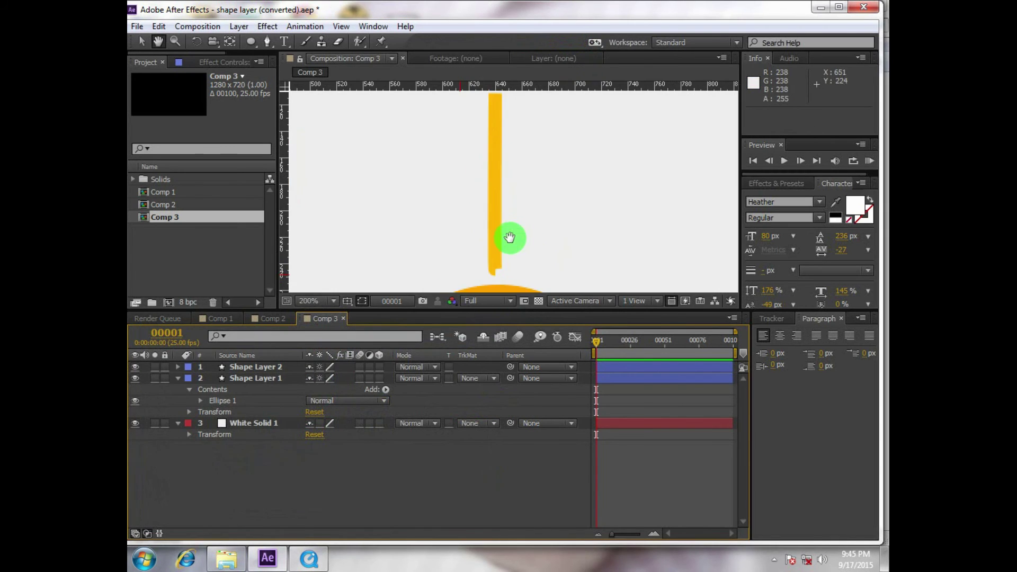
click(245, 369)
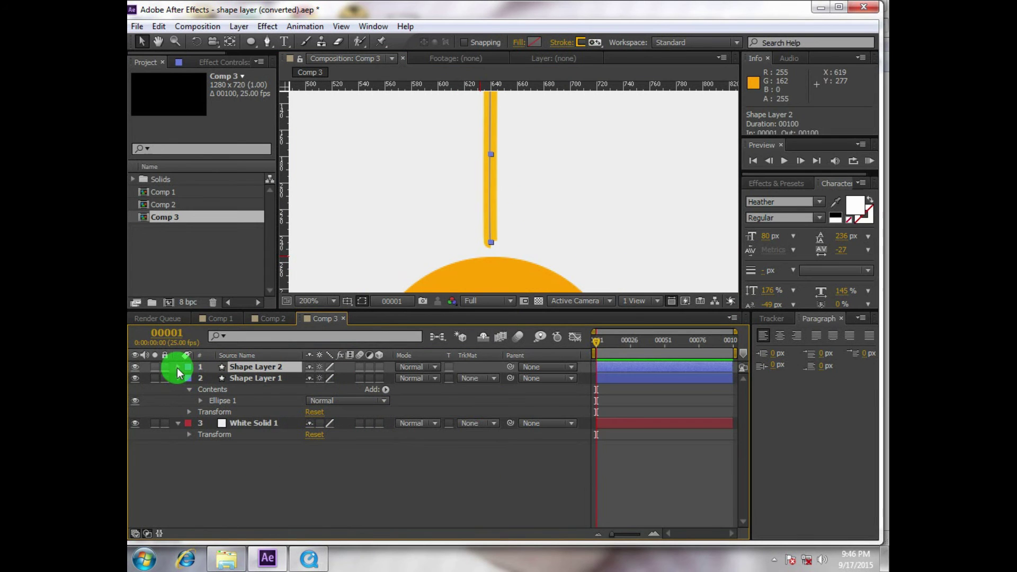
click(176, 368)
click(189, 389)
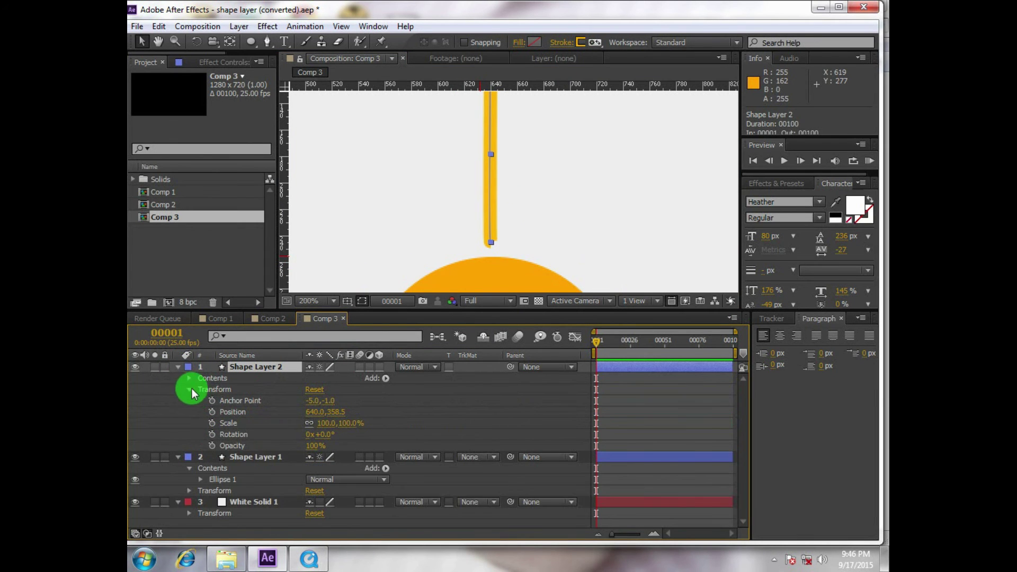
click(191, 388)
Add Wiggle Paths to the ray with Size 30 and smooth points
click(388, 379)
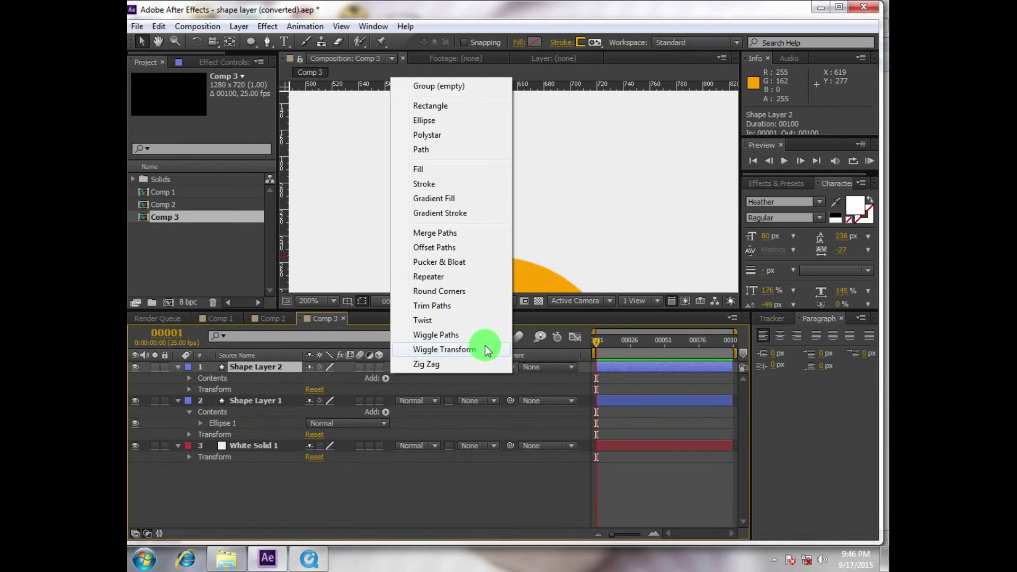
click(449, 340)
scroll(515, 195, down, 1)
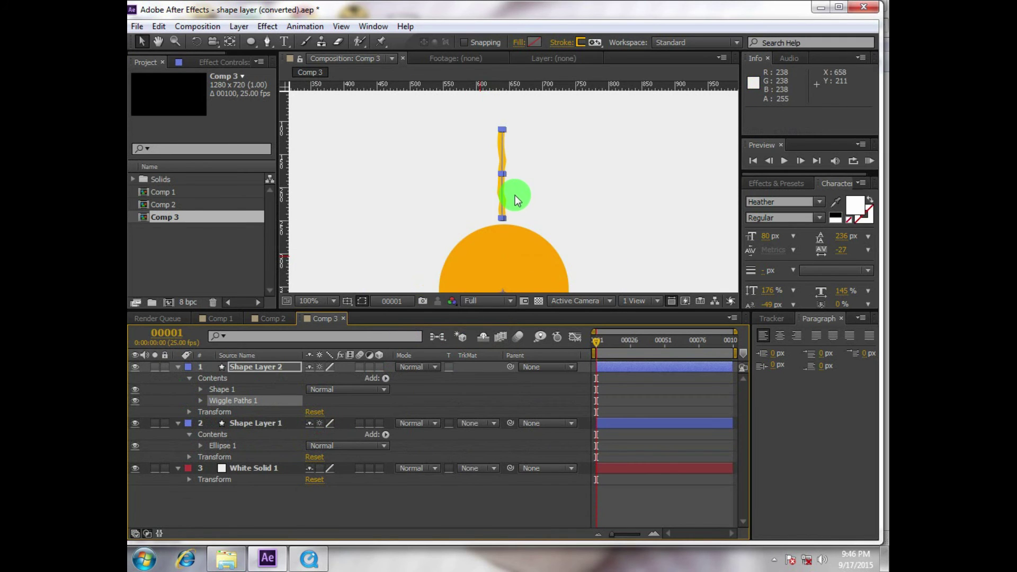
drag(515, 195, 498, 236)
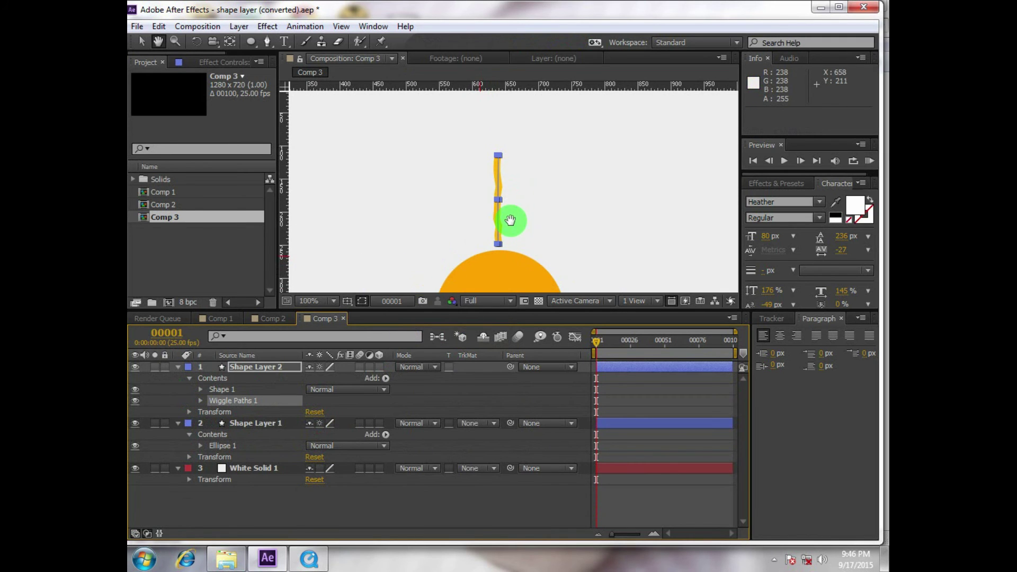
click(200, 399)
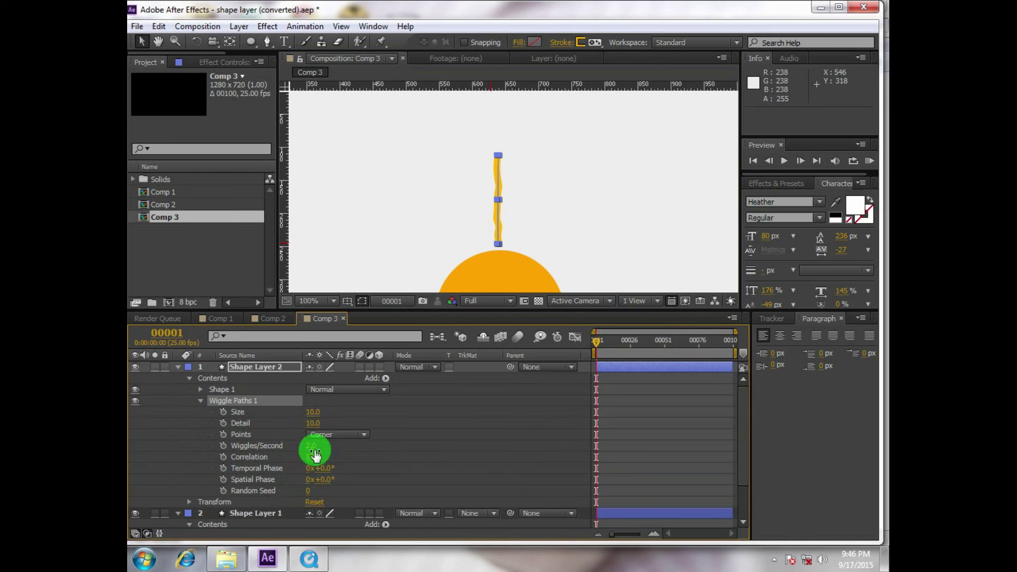
drag(313, 413, 325, 409)
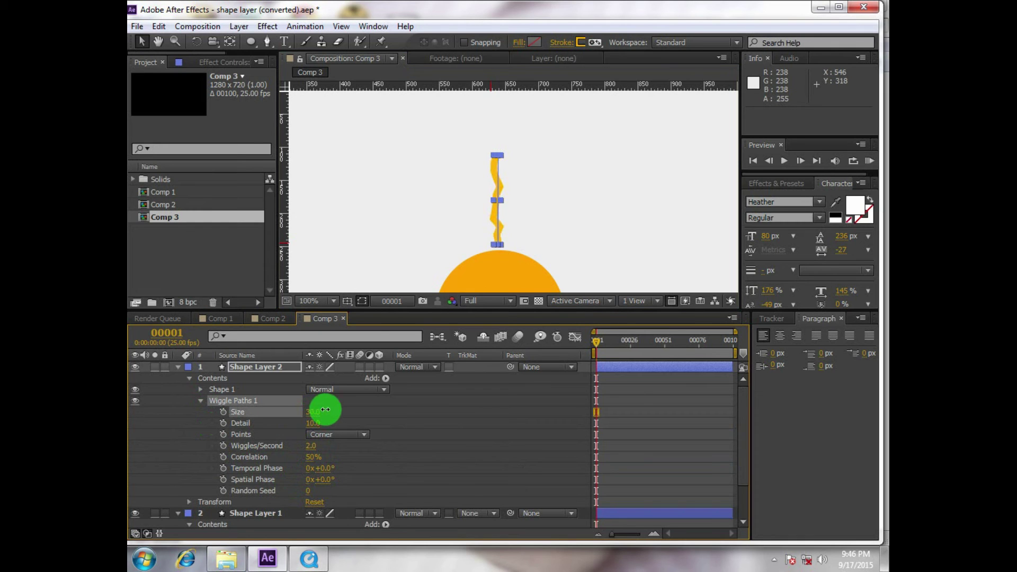
click(327, 435)
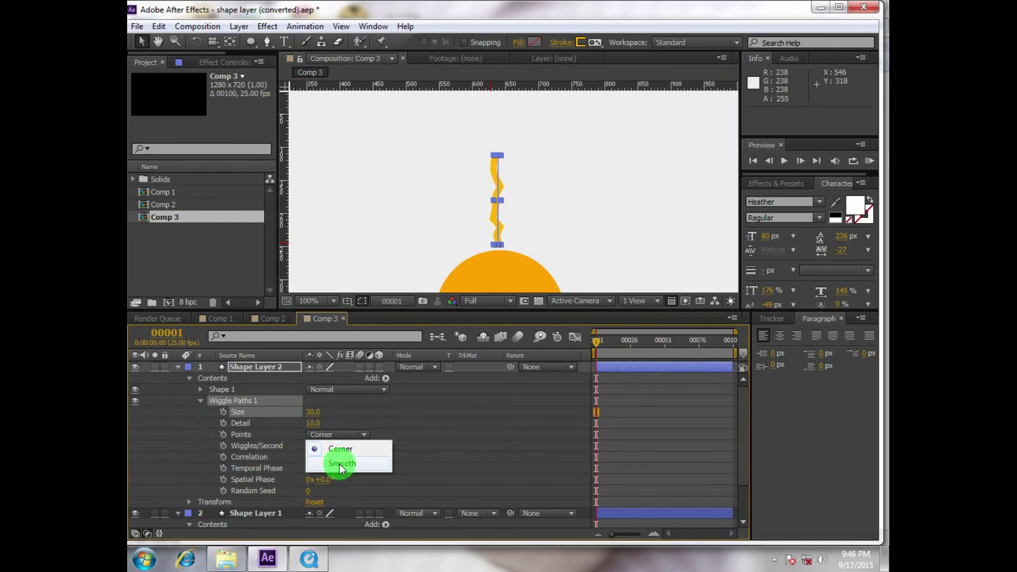
click(341, 464)
scroll(529, 200, up, 1)
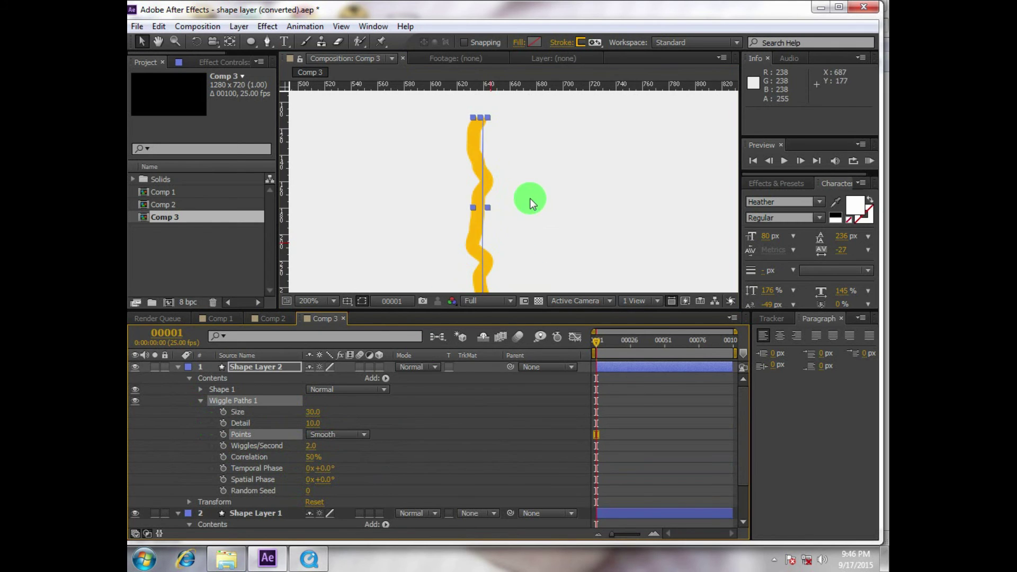
click(276, 382)
click(565, 44)
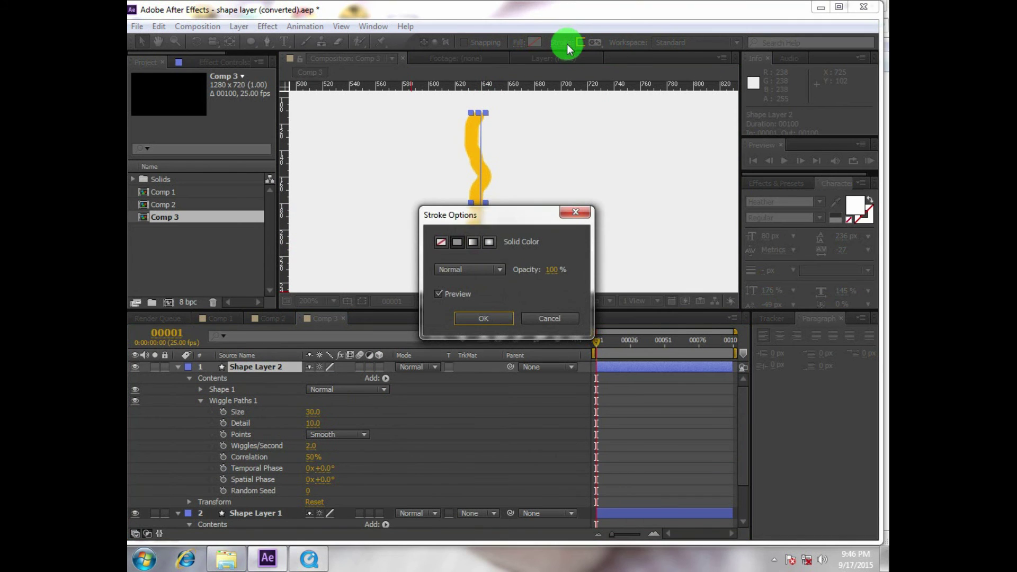
click(553, 321)
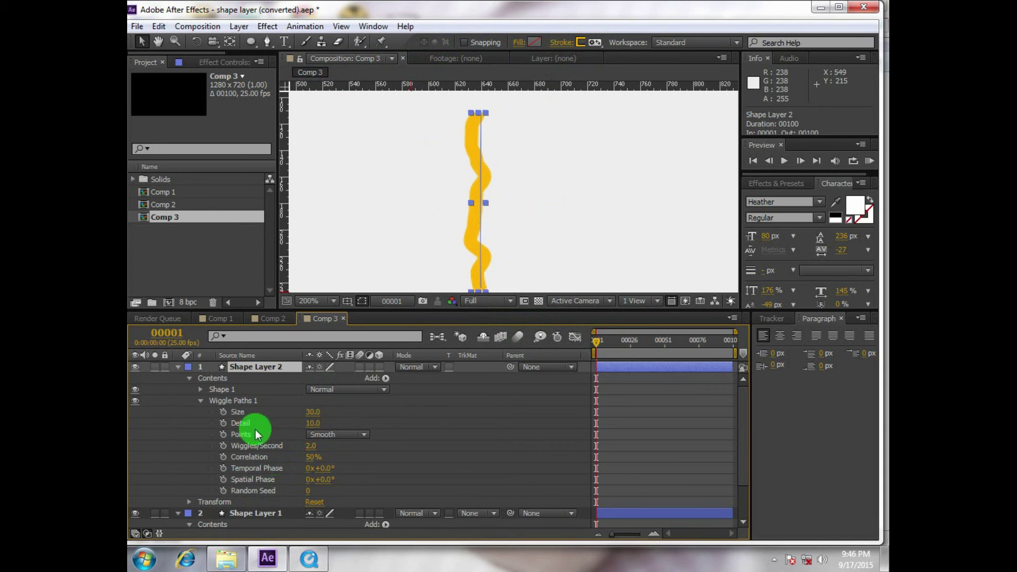
Reduce the wiggle Size to 25 and thin the ray's stroke width to 4
mouse_move(313, 412)
mouse_down()
mouse_move(290, 412)
mouse_move(309, 411)
mouse_up()
click(420, 415)
click(200, 390)
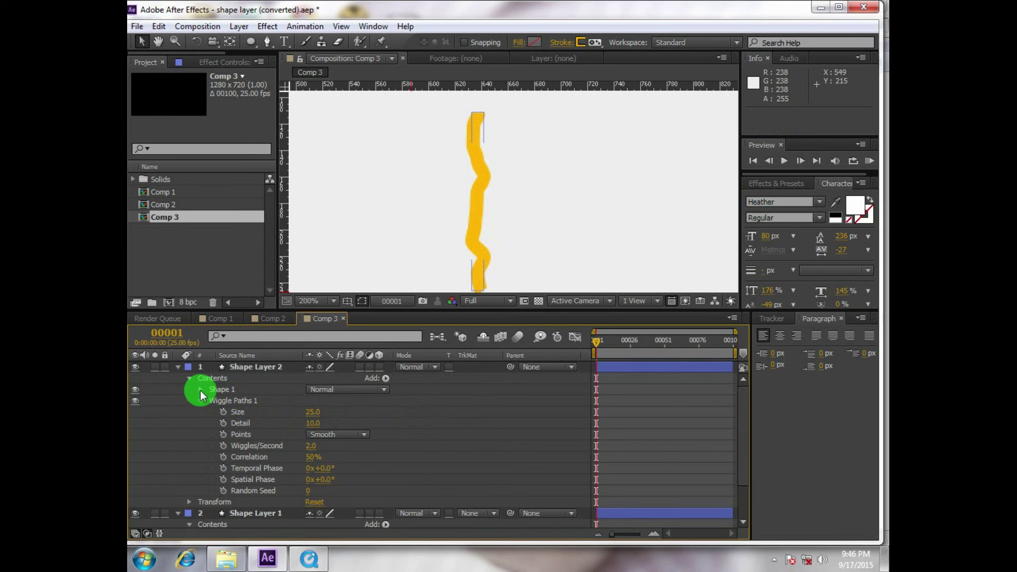
click(212, 413)
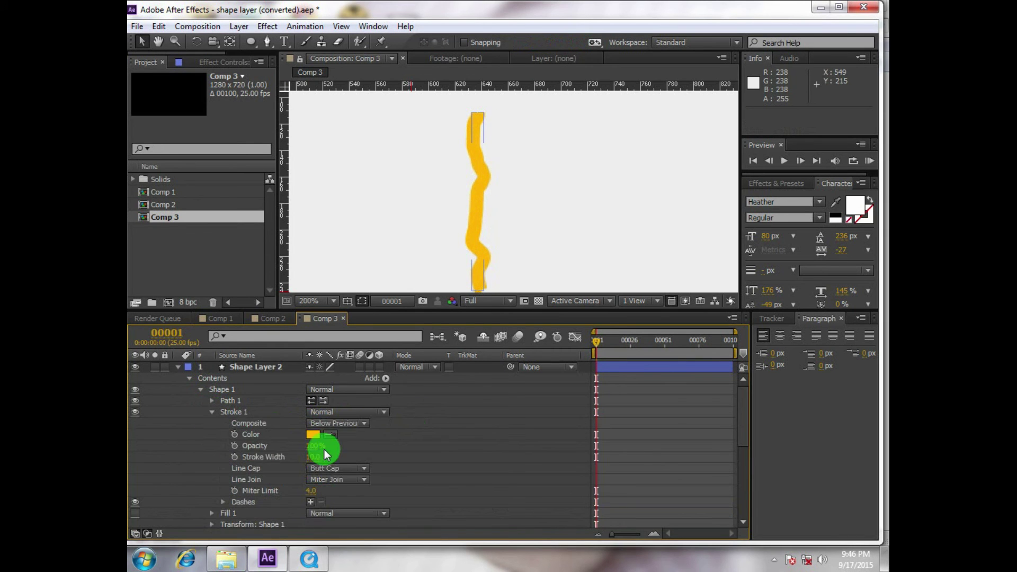
drag(315, 460, 340, 455)
click(471, 201)
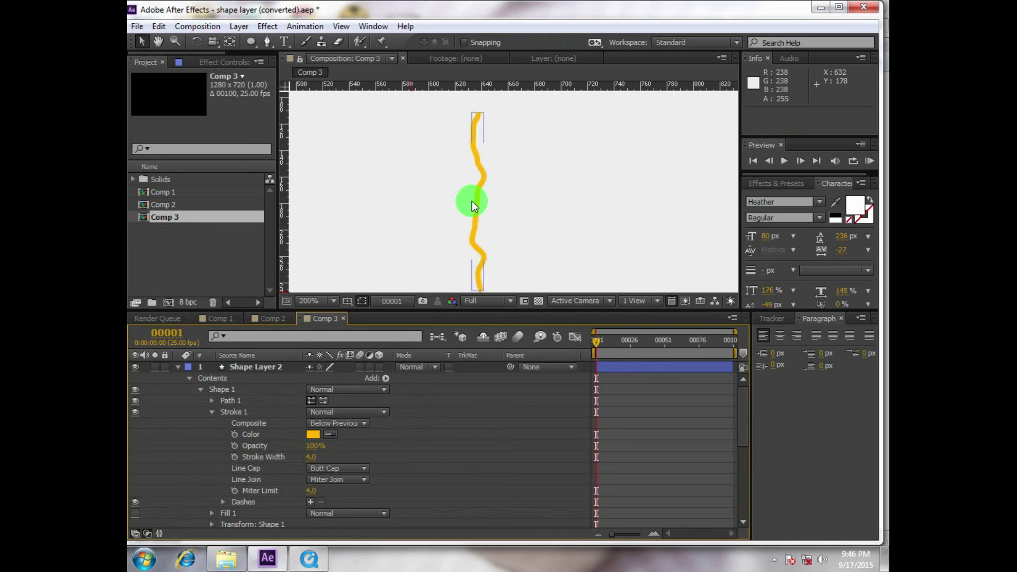
scroll(471, 201, down, 1)
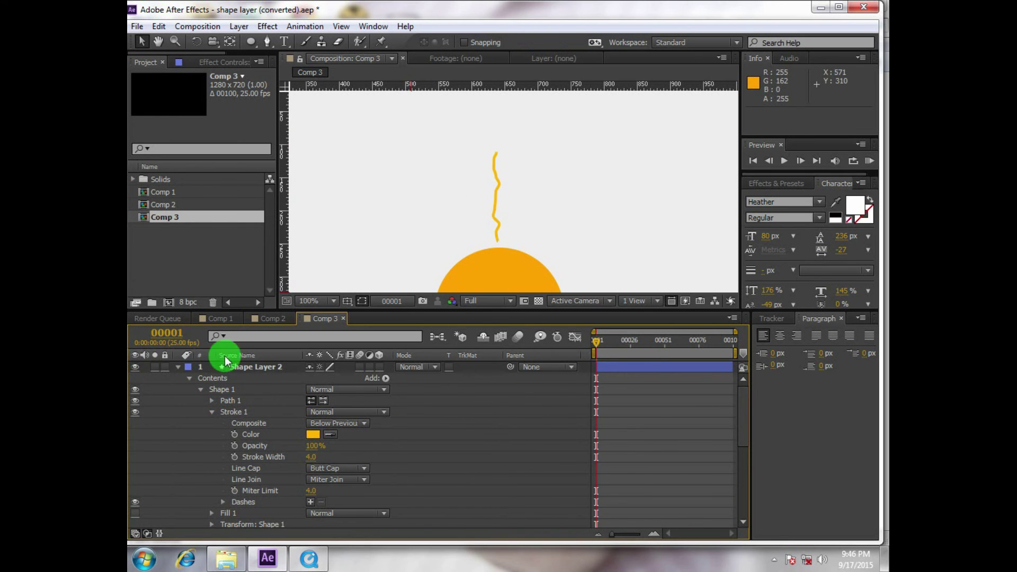
Select the ray layer and recenter the sun and ray in the viewer
click(238, 367)
key(grave)
scroll(459, 227, down, 1)
drag(460, 227, 447, 186)
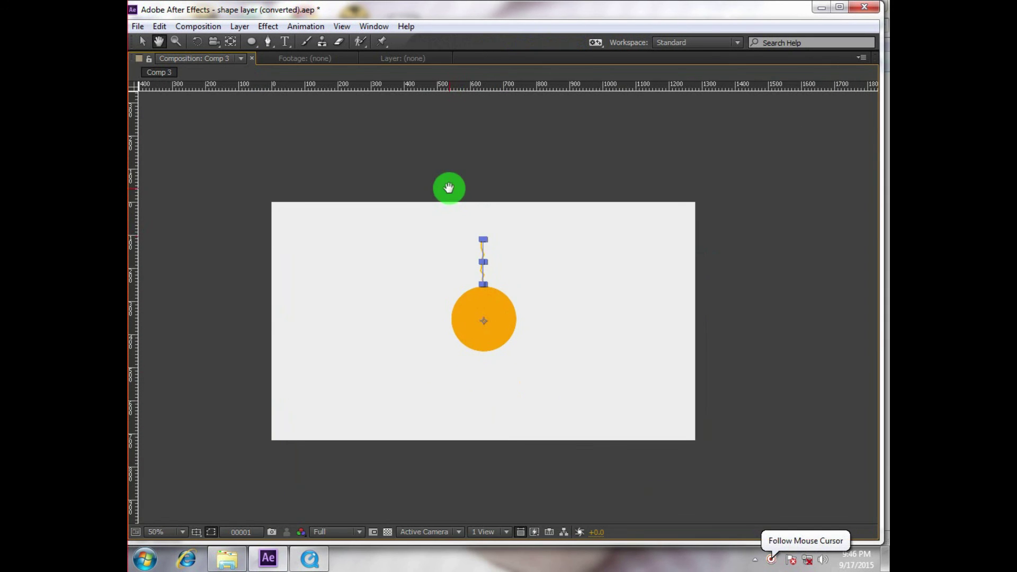
scroll(506, 263, up, 2)
key(grave)
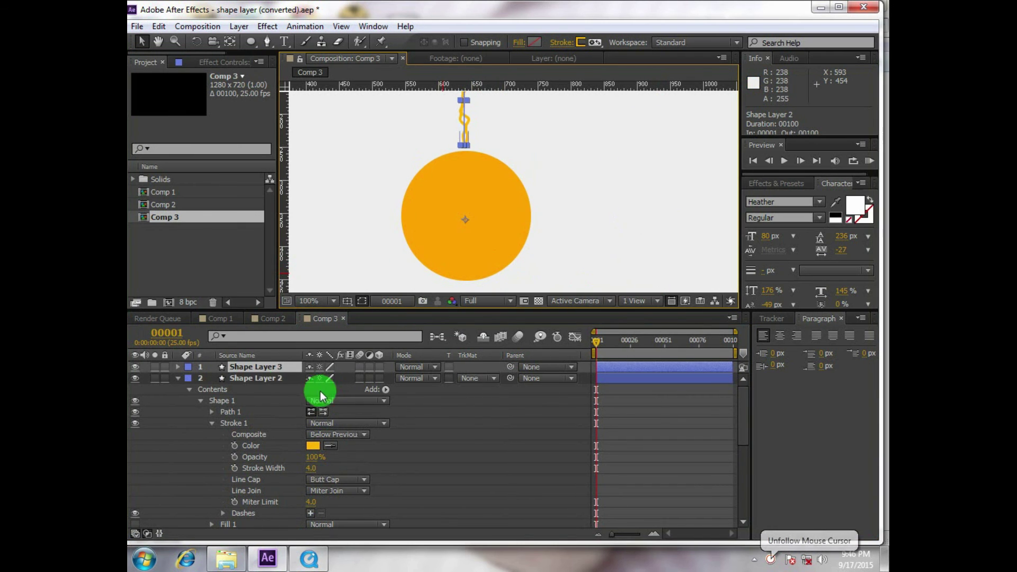
Rotate the copied ray layer Shape Layer 3 to 90° so it points right
click(264, 366)
key(r)
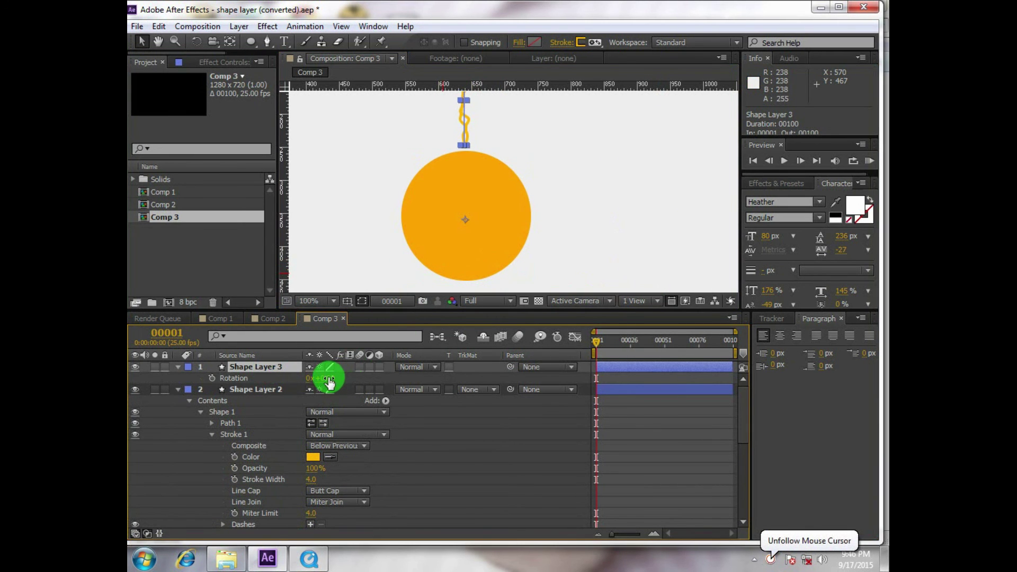
drag(329, 377, 420, 407)
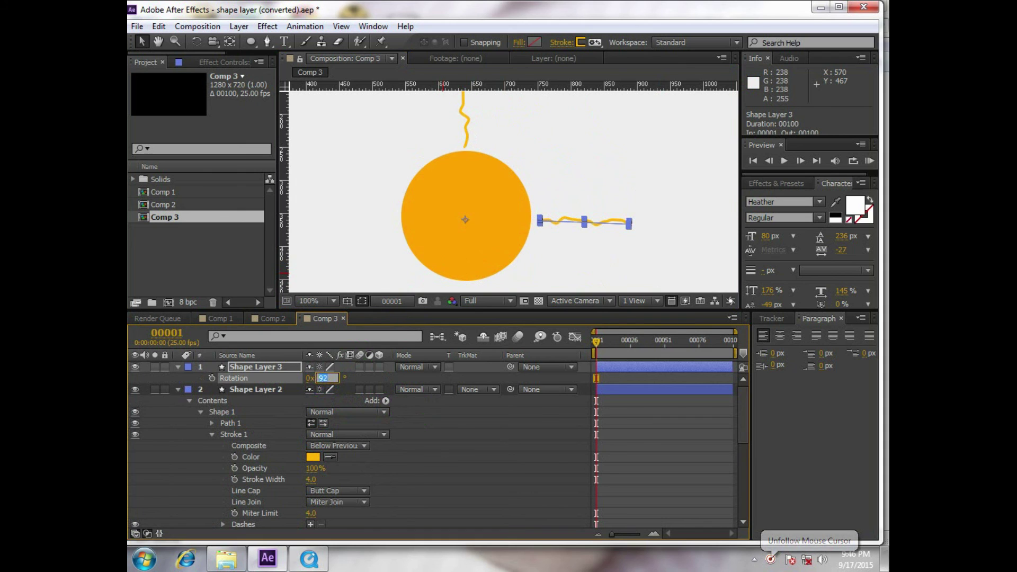
text(6)
key(Return)
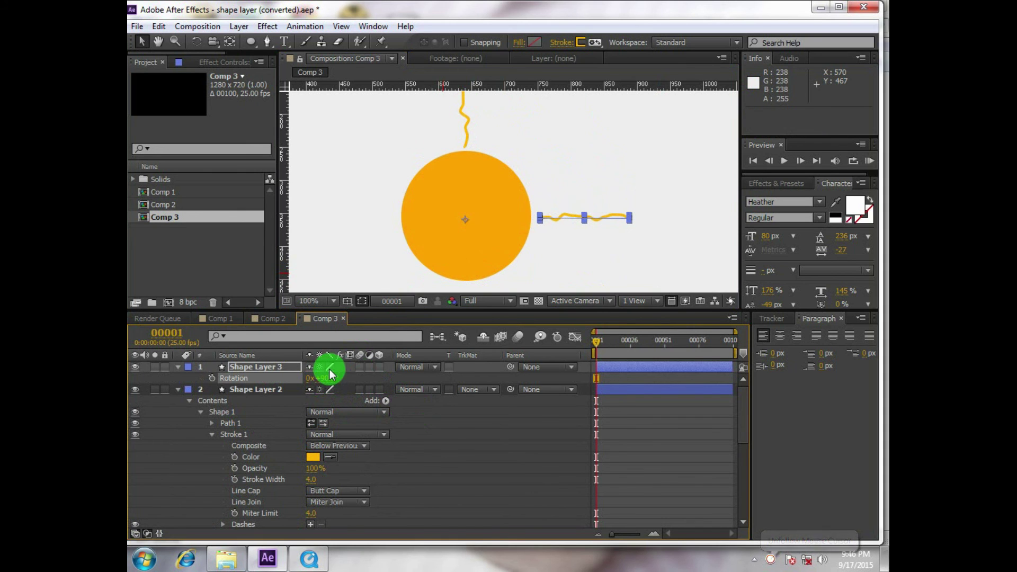
Duplicate the right-pointing ray and rotate the copy to 180° so it points down
click(291, 367)
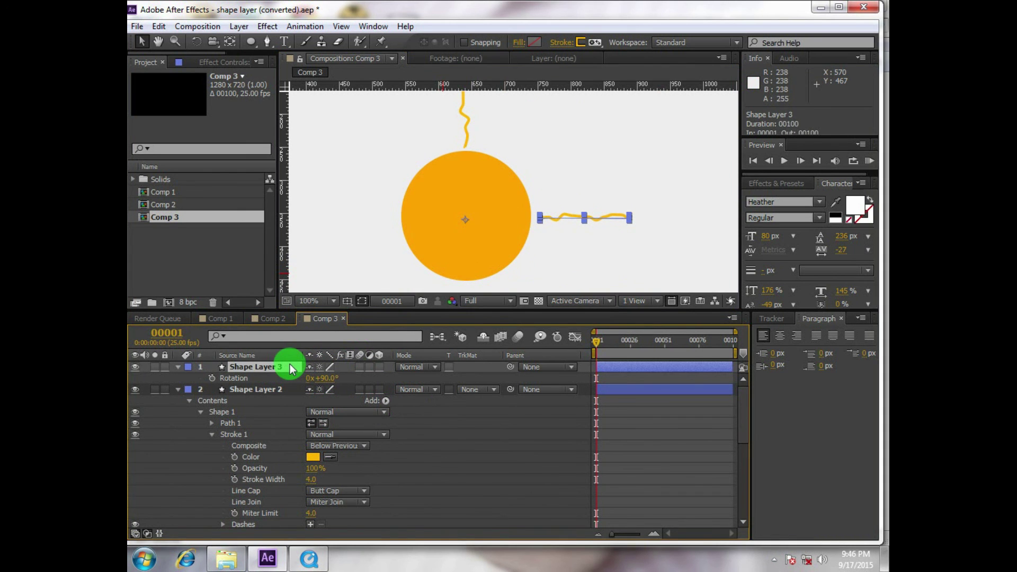
key(ctrl+d)
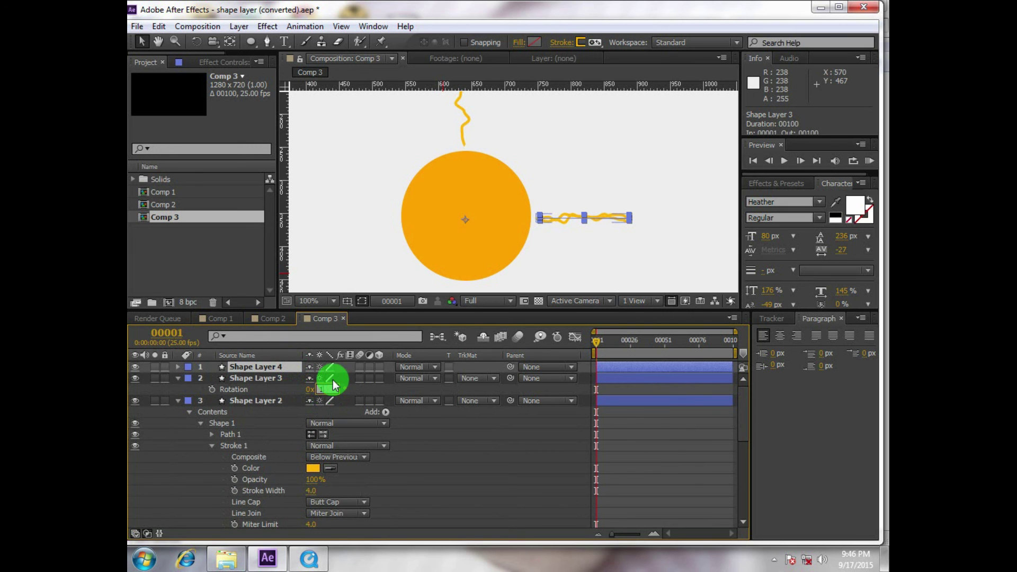
text(180)
key(Return)
scroll(516, 185, down, 2)
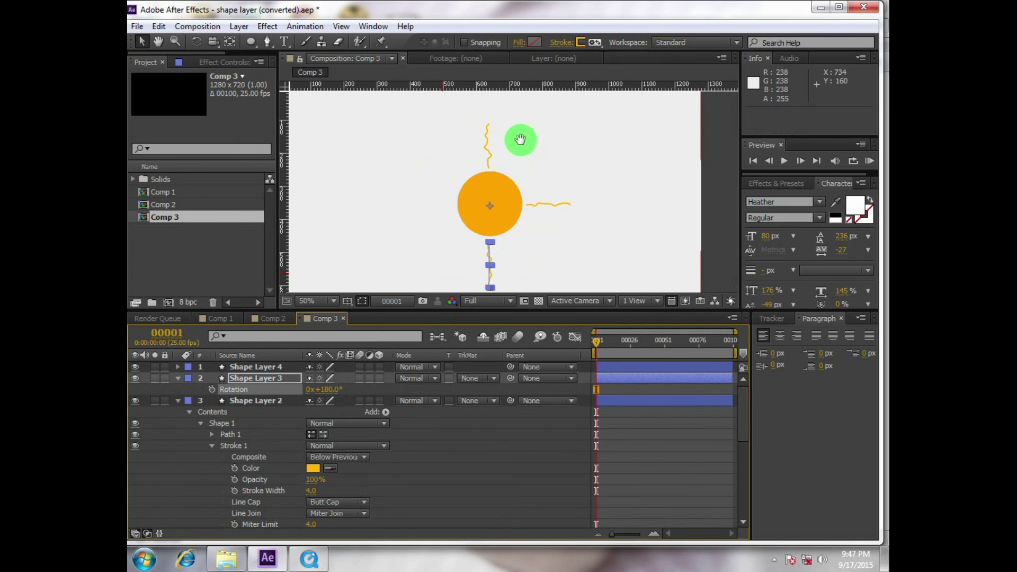
key(h)
drag(498, 175, 493, 166)
key(v)
Duplicate the downward ray, move Shape Layer 5 to the top, and rotate it to 270°
click(275, 380)
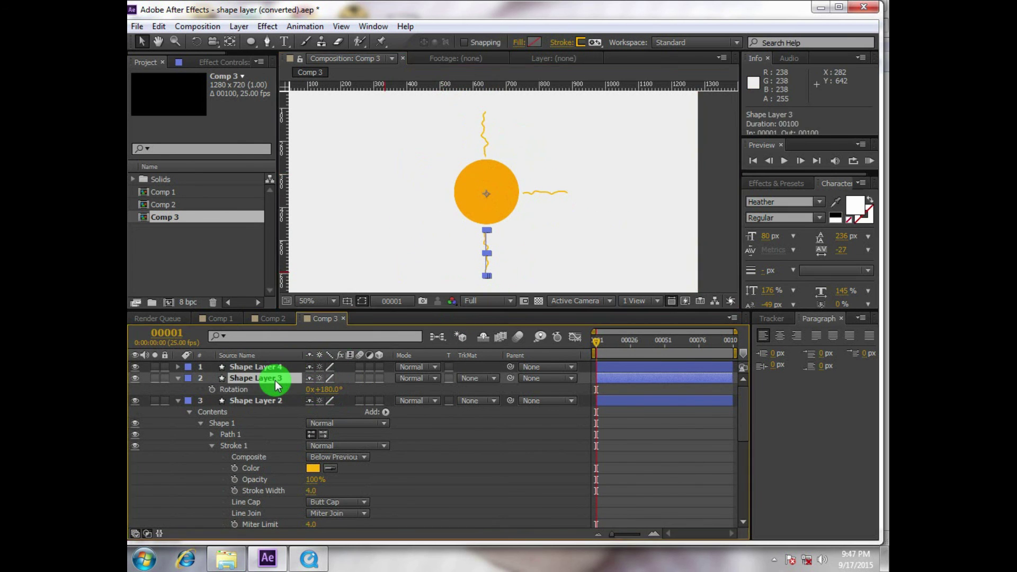
key(ctrl+d)
drag(292, 387, 282, 370)
key(r)
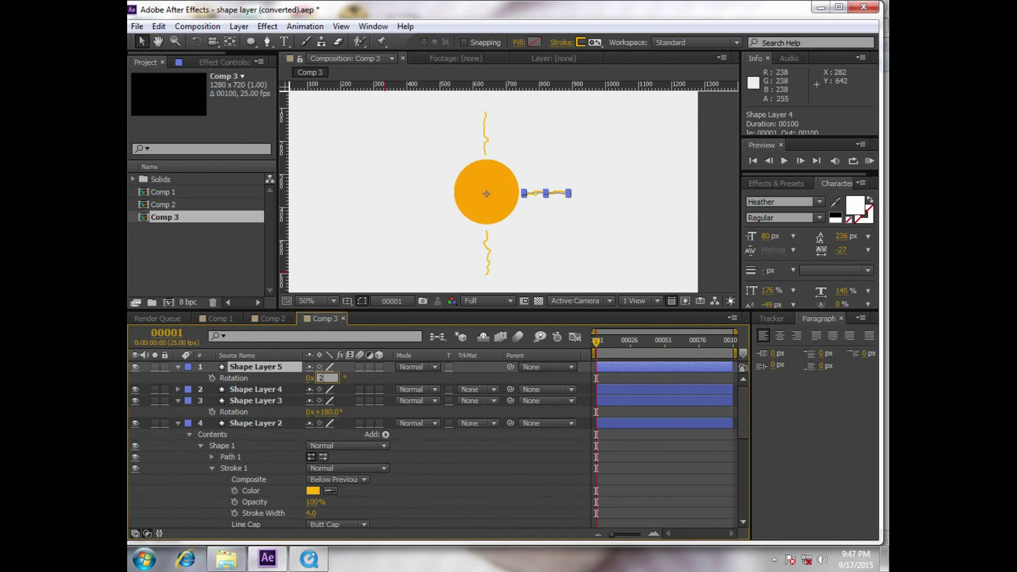
text(260)
click(323, 372)
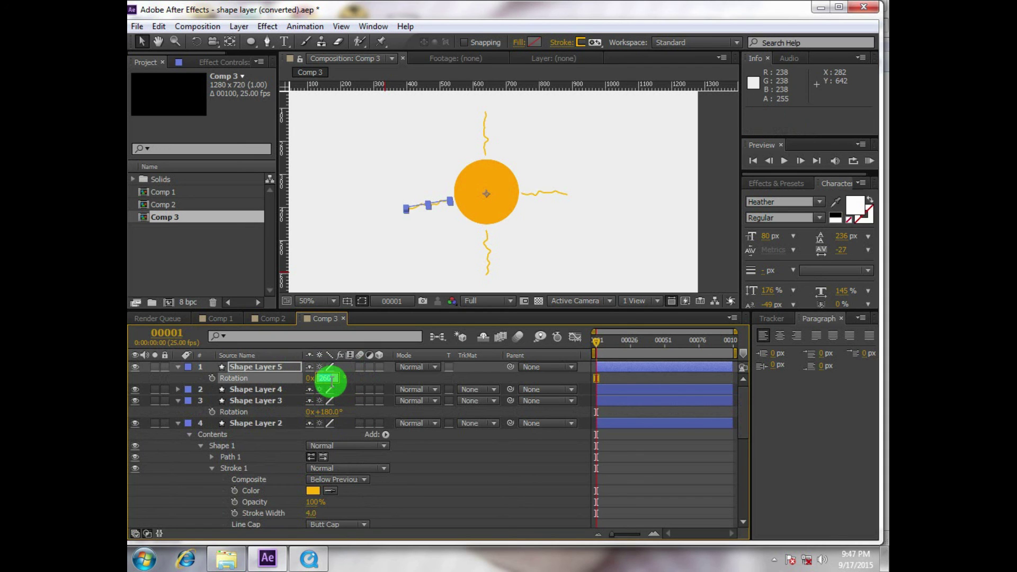
click(329, 377)
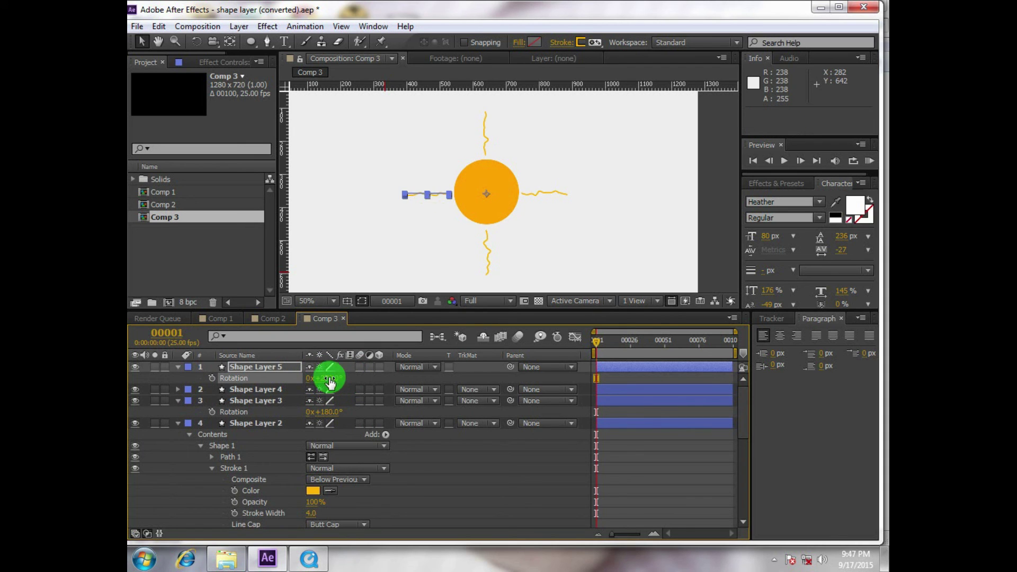
click(254, 370)
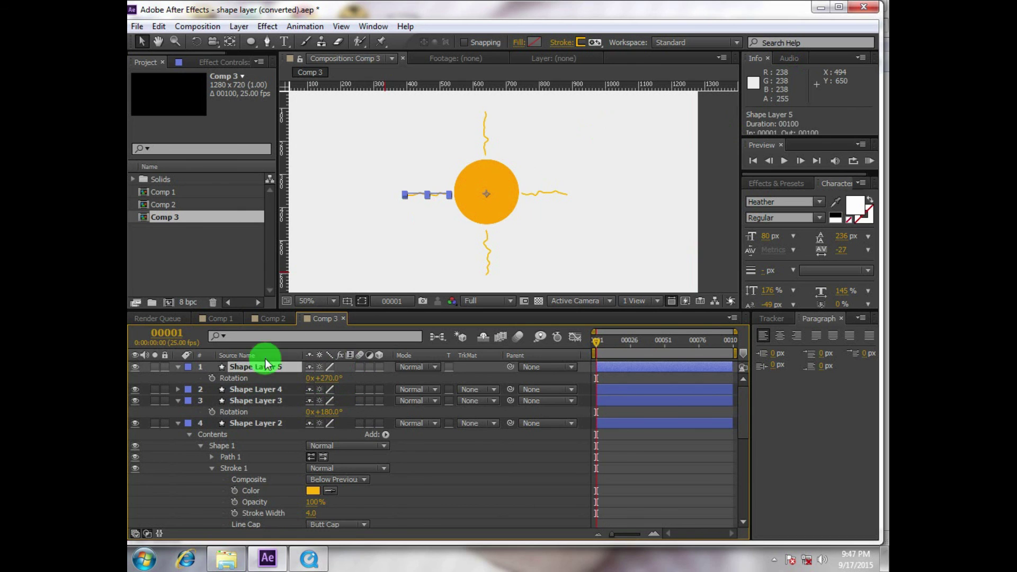
Add two diagonal ray copies, rotated toward the upper left and upper right
key(ctrl+d)
key(r)
click(335, 424)
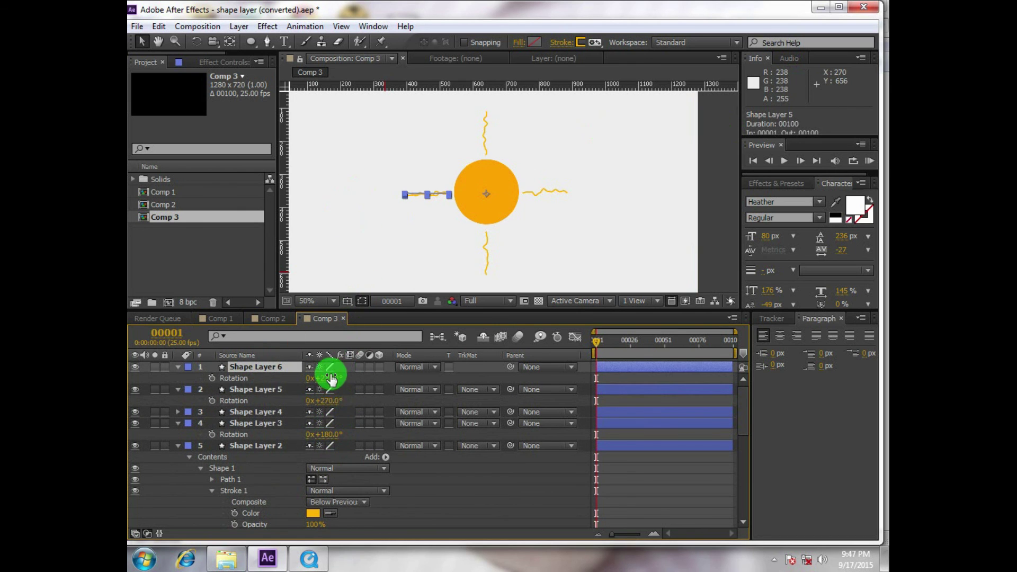
drag(331, 377, 369, 381)
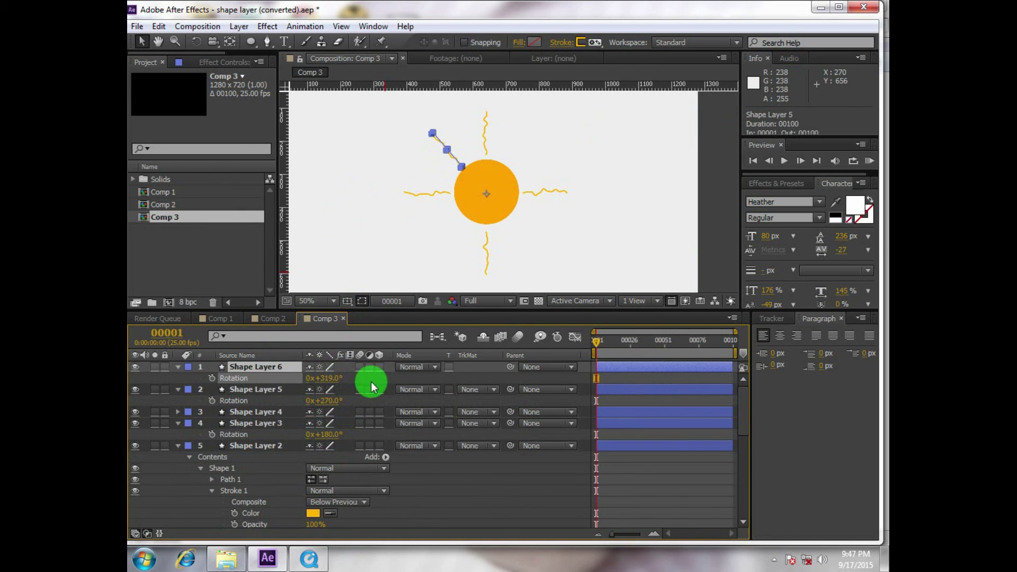
click(291, 371)
key(ctrl+d)
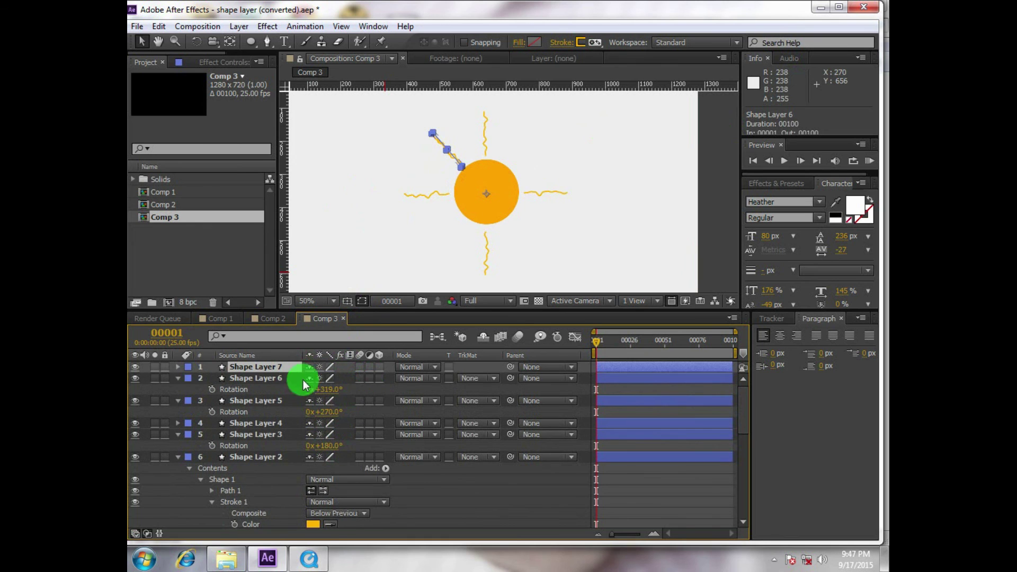
drag(328, 379, 386, 388)
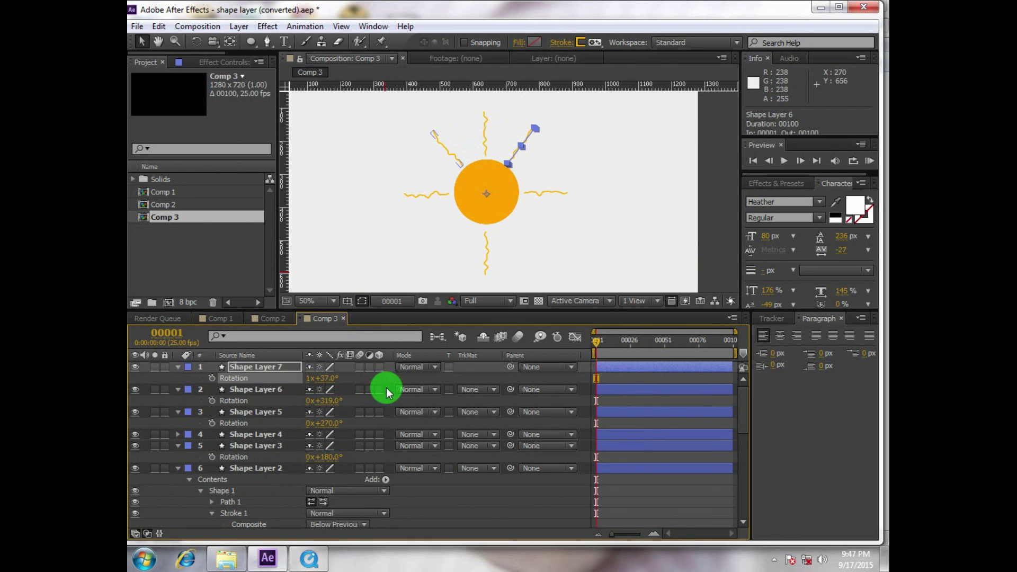
Add two more diagonal copies pointing lower right and lower left, then deselect to preview
key(ctrl+d)
key(r)
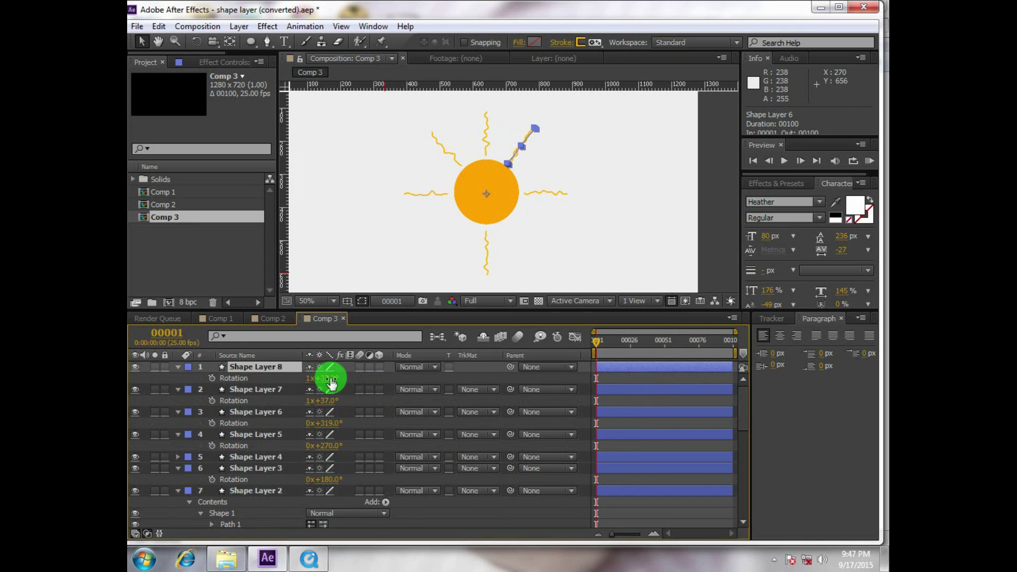
drag(329, 378, 406, 396)
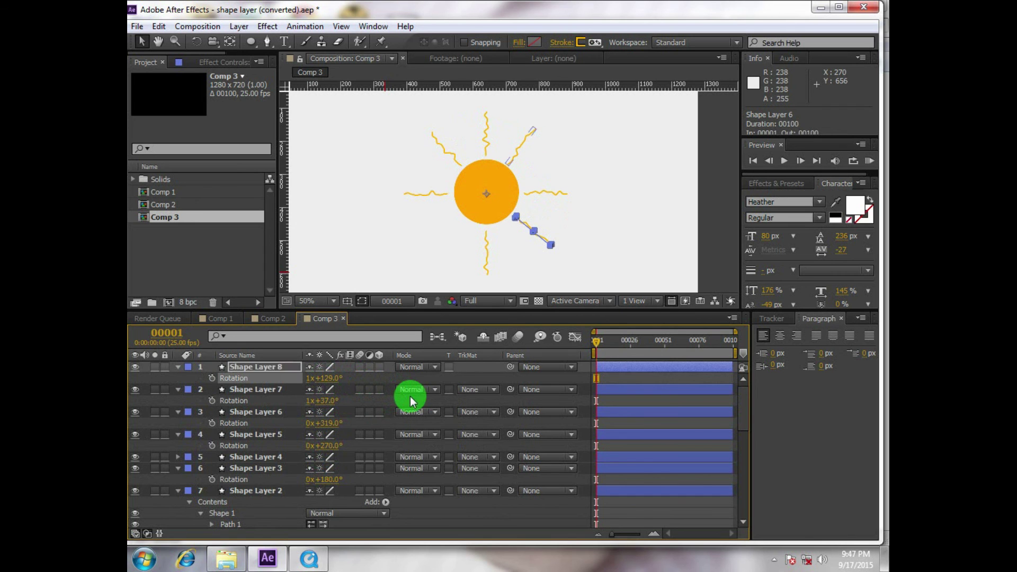
key(ctrl+d)
key(r)
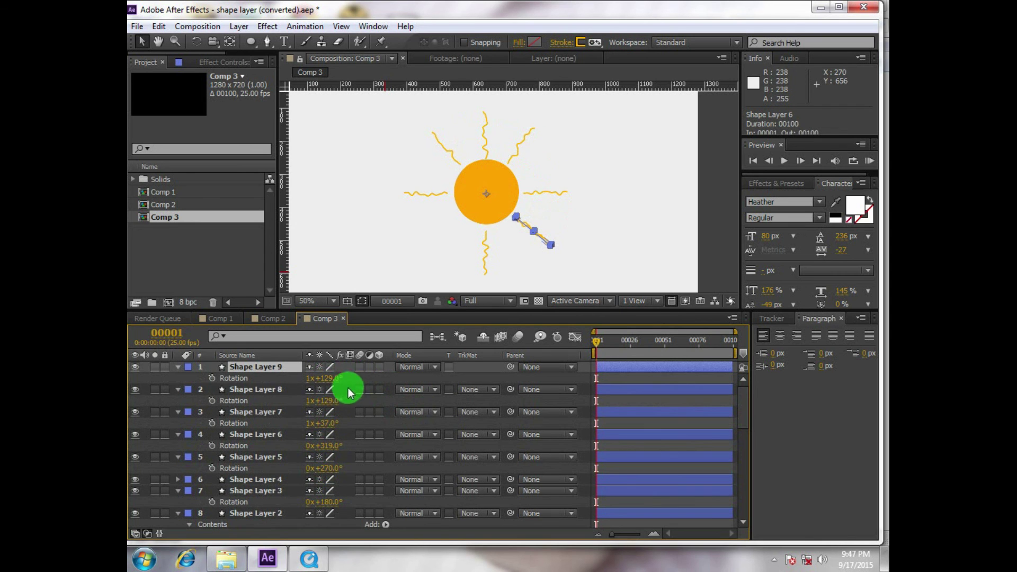
mouse_move(335, 376)
mouse_down()
mouse_move(402, 377)
mouse_move(404, 391)
mouse_up()
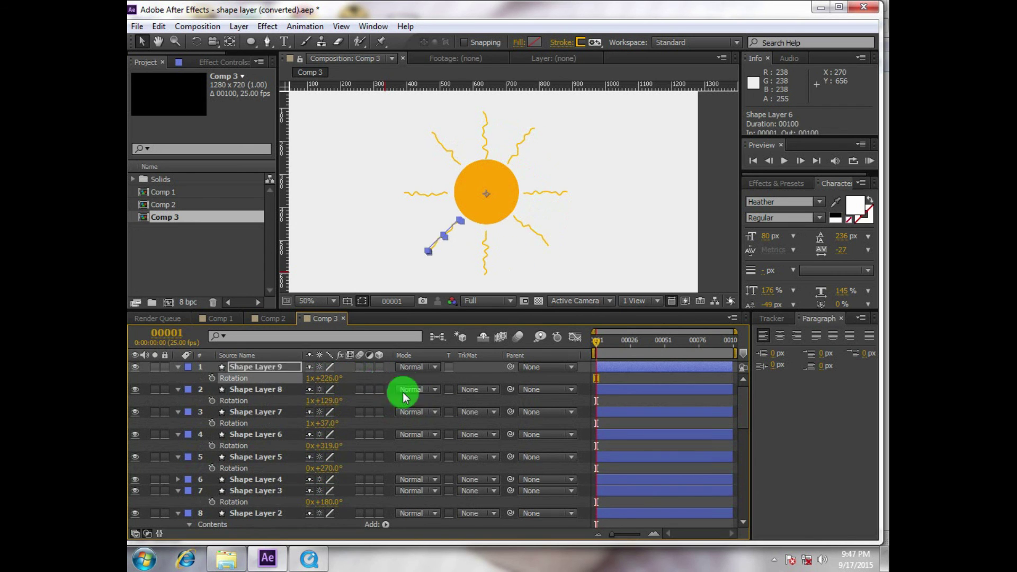
click(458, 237)
Maximize the composition viewer to fill the window
key(grave)
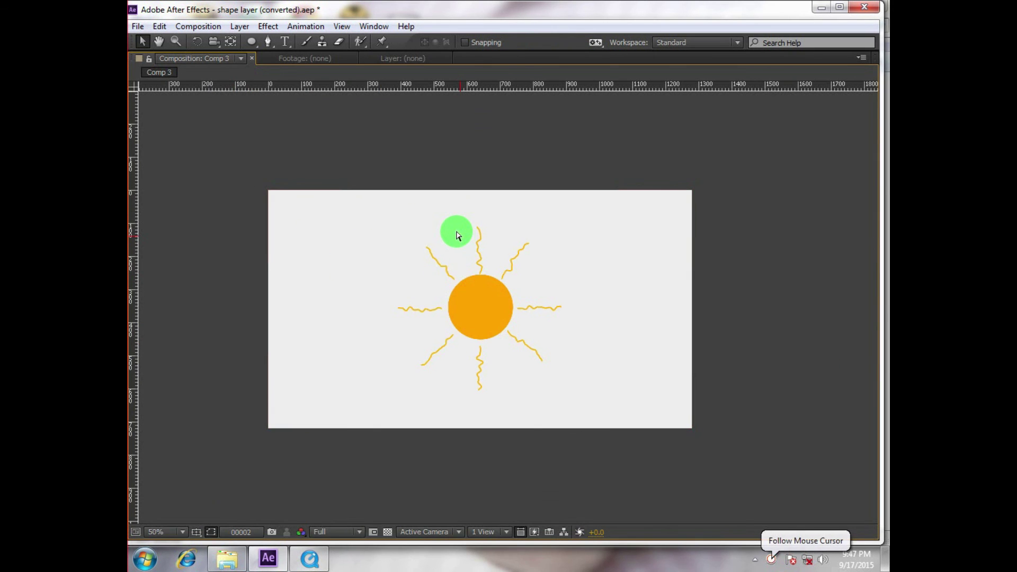